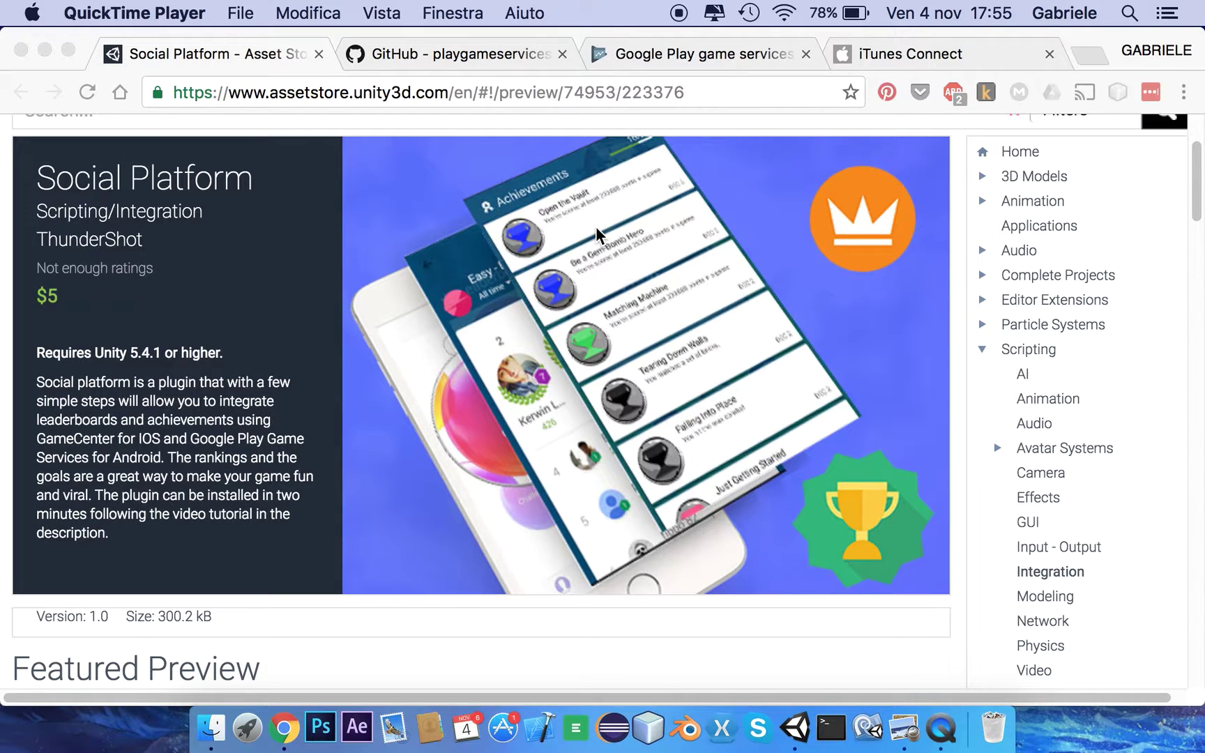
# Add the SocialPlugin prefab from Social Platform Plugin > Prefab to the scene hierarchy.
pyautogui.click(795, 732)
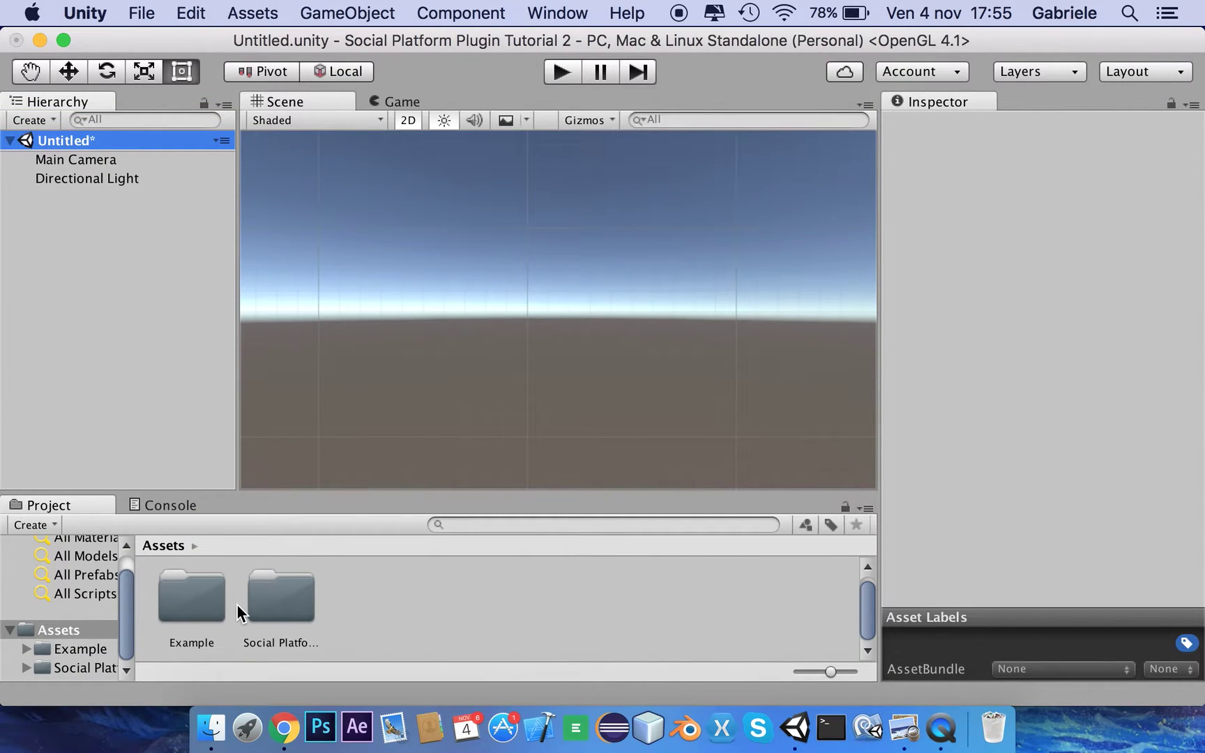
pyautogui.doubleClick(281, 608)
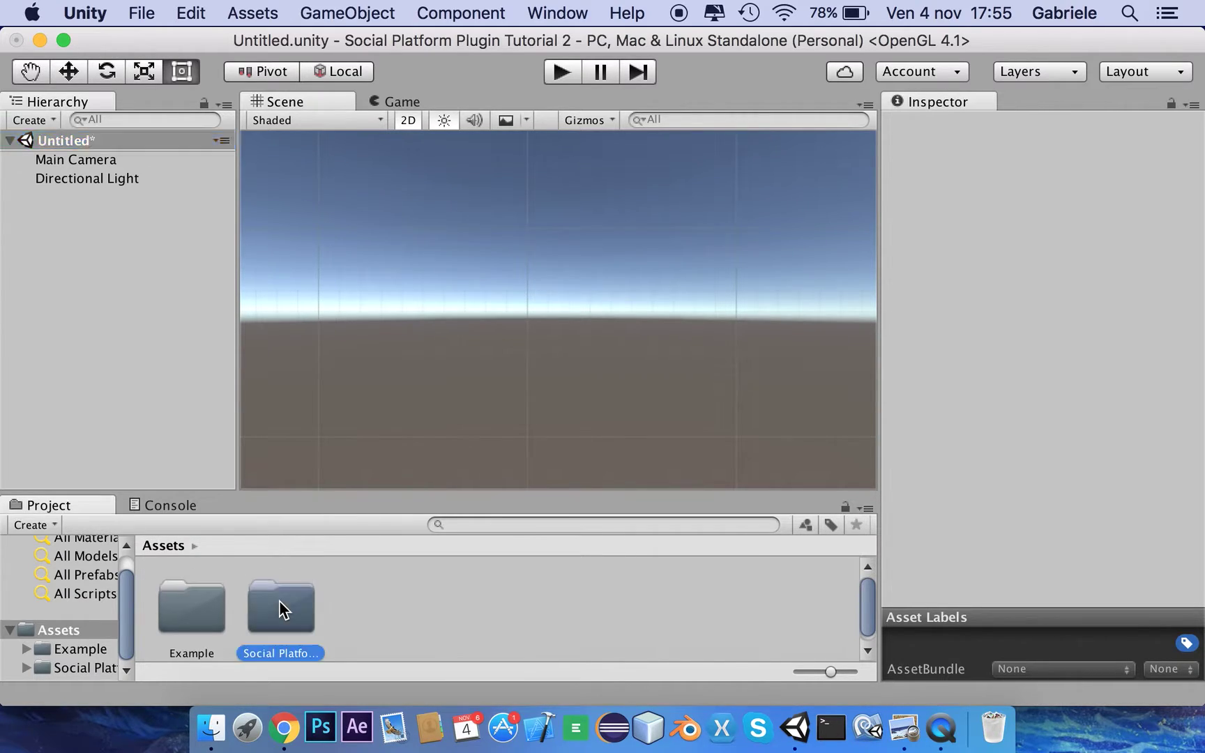
pyautogui.doubleClick(193, 624)
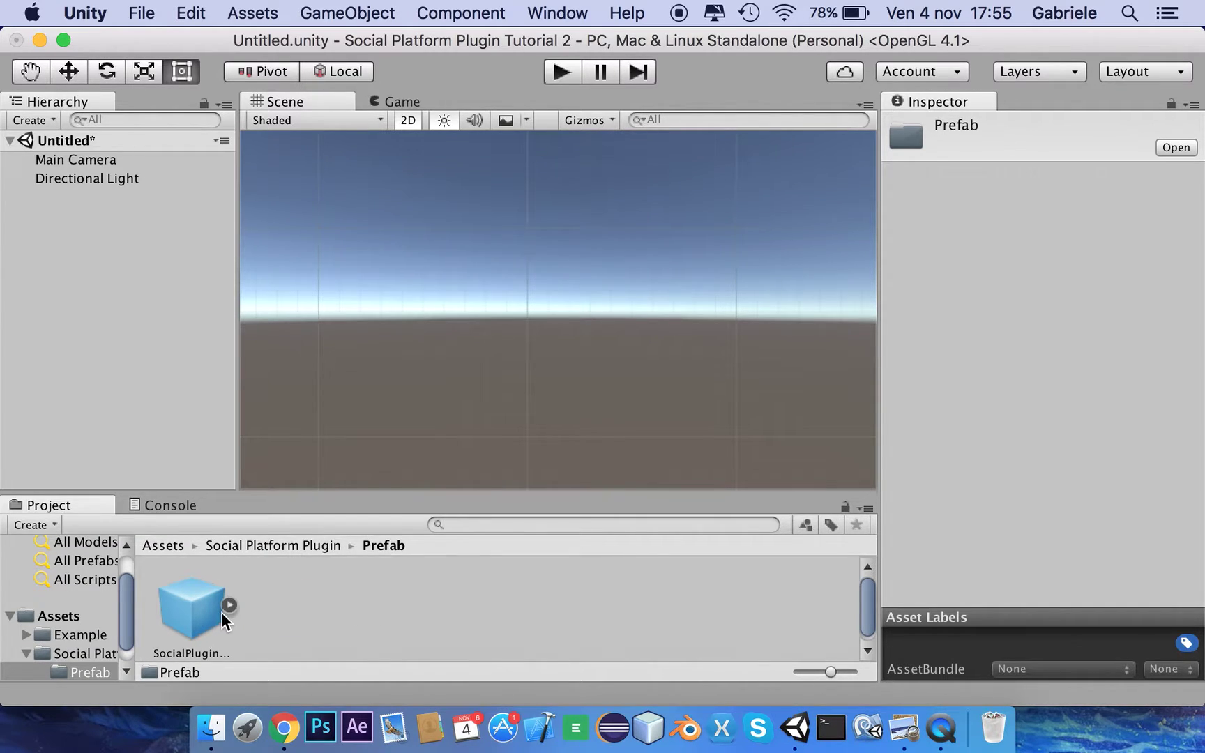
pyautogui.moveTo(206, 622); pyautogui.dragTo(97, 302)
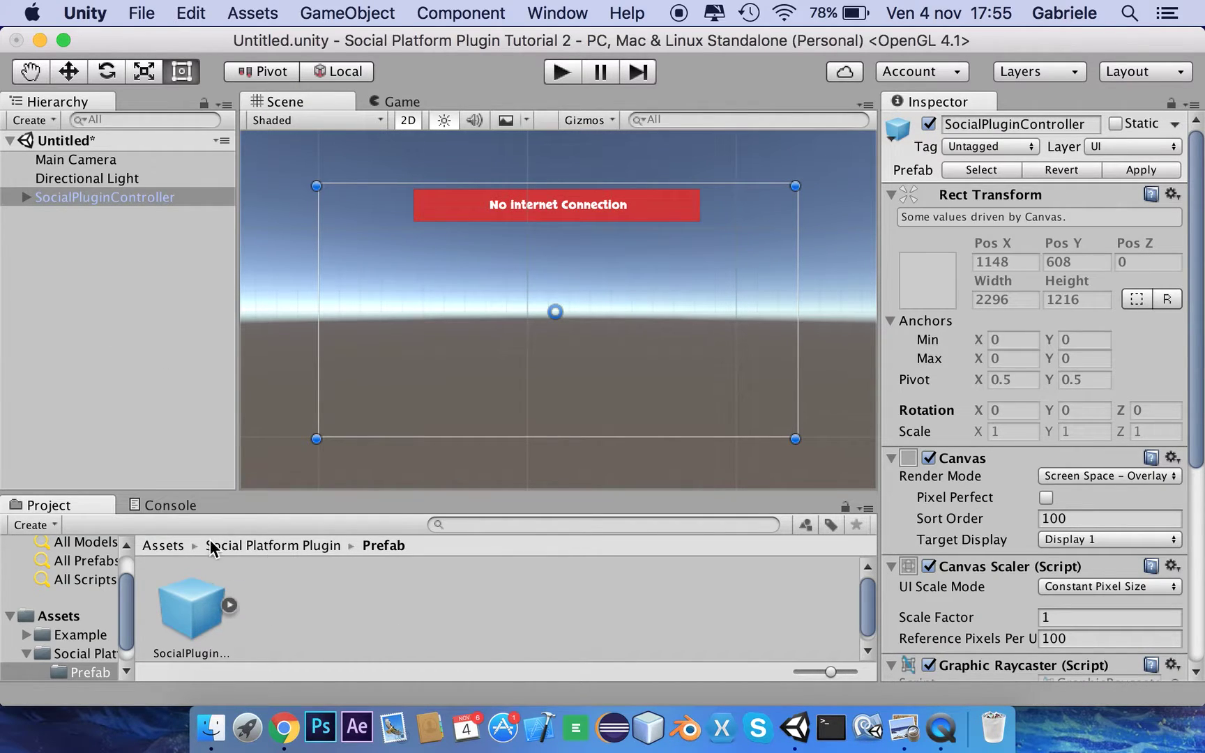
pyautogui.click(166, 546)
pyautogui.doubleClick(293, 601)
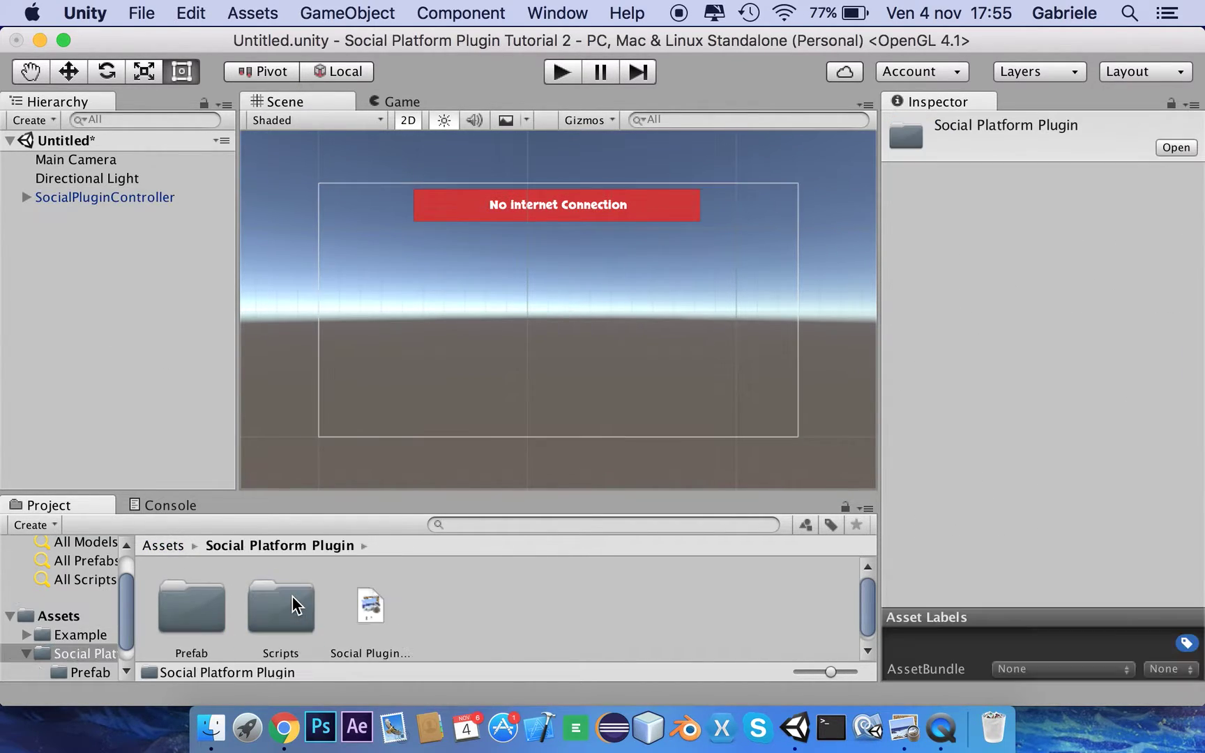
pyautogui.click(365, 641)
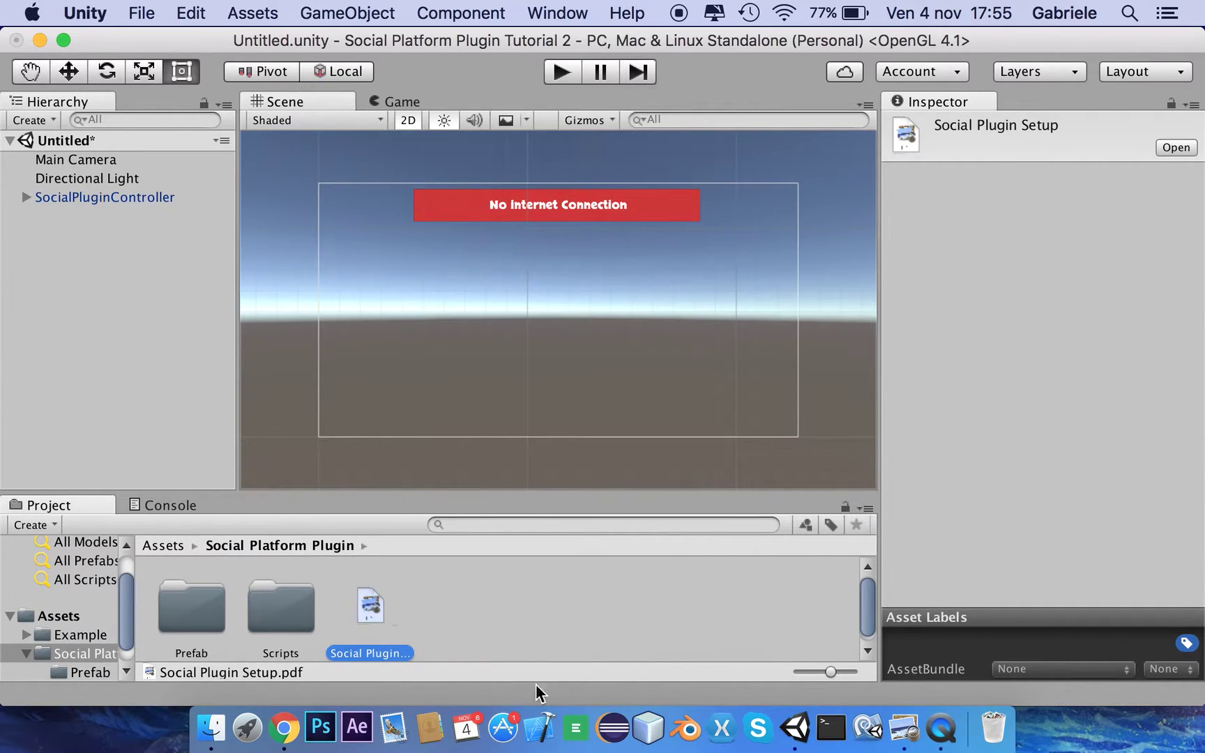
pyautogui.click(905, 727)
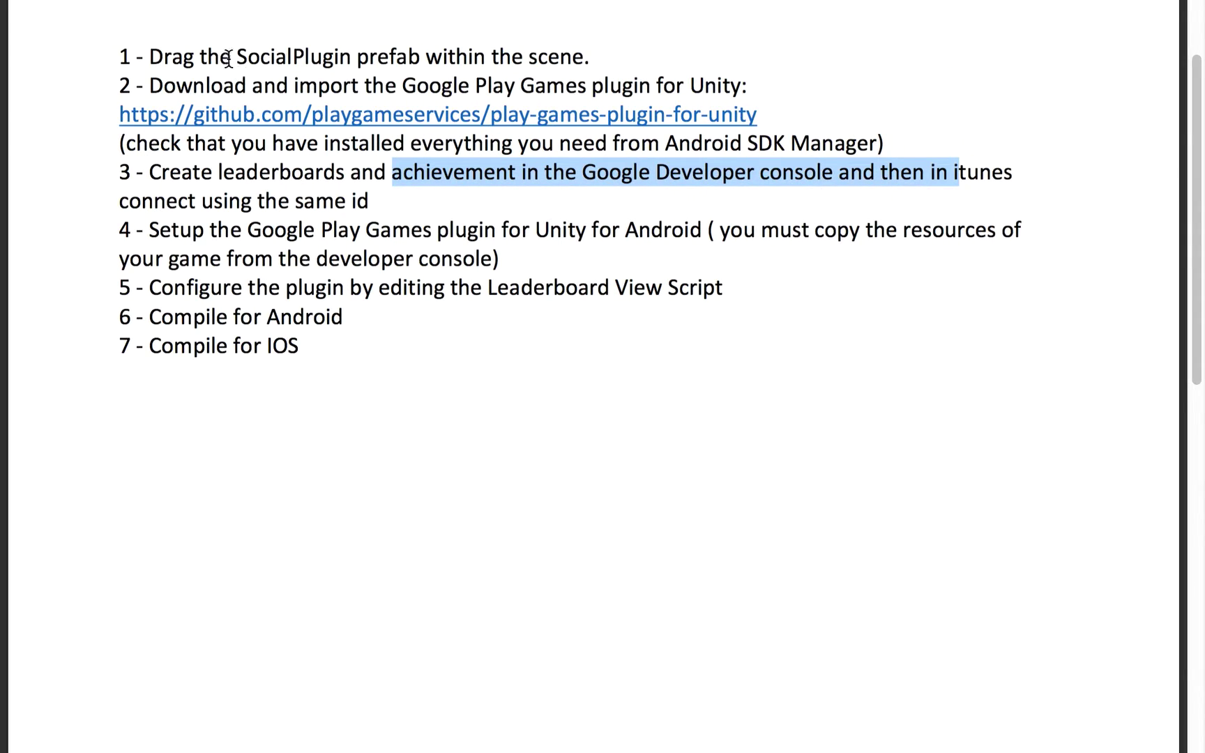
pyautogui.moveTo(170, 56); pyautogui.dragTo(542, 73)
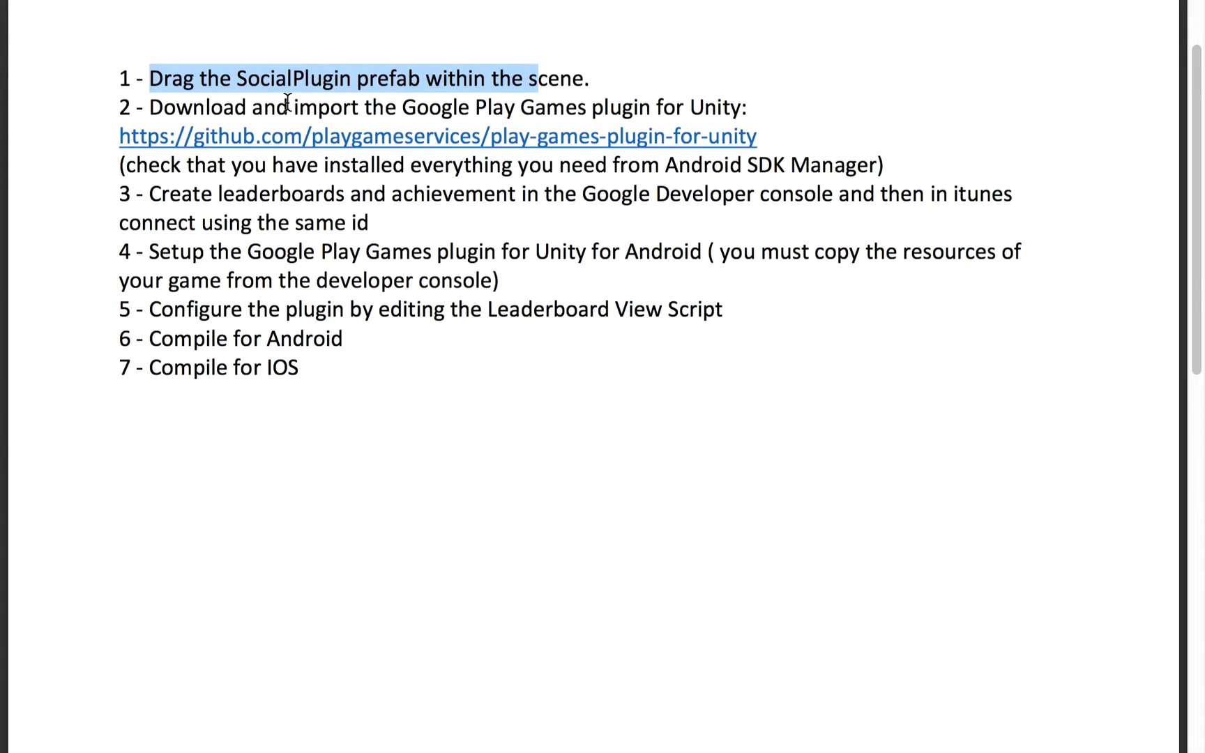
pyautogui.moveTo(149, 111); pyautogui.dragTo(751, 107)
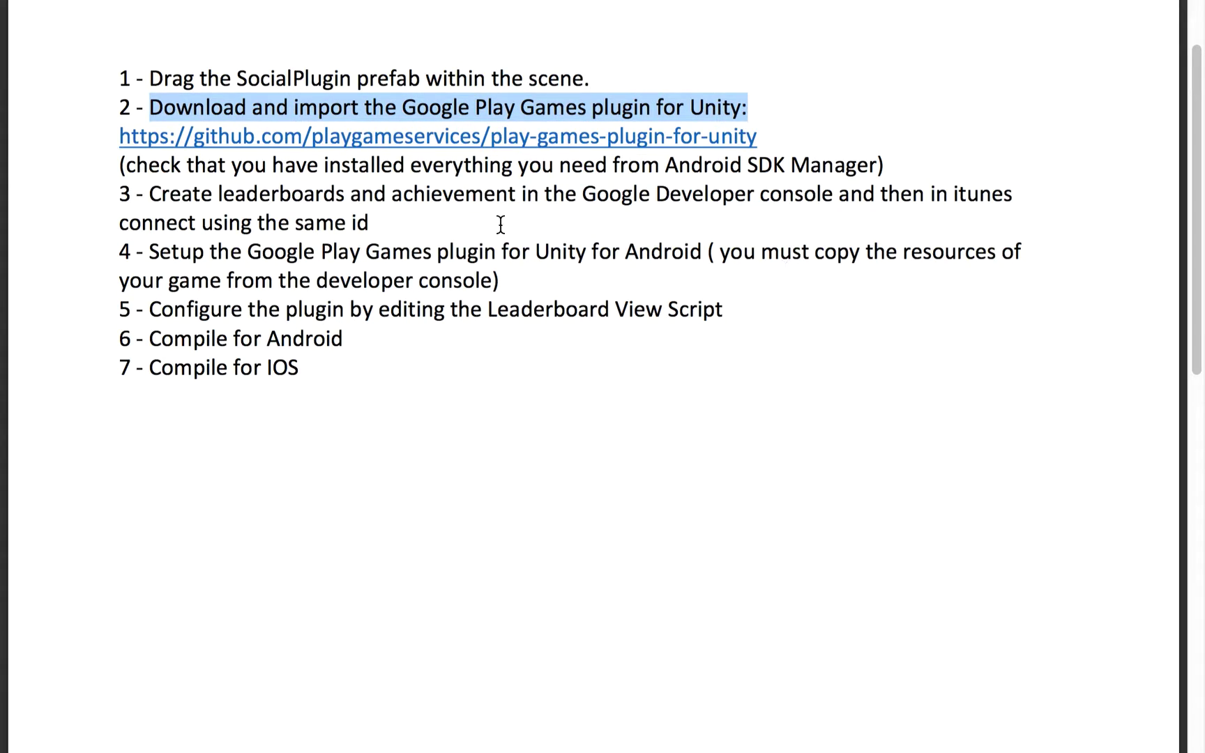
pyautogui.moveTo(112, 136); pyautogui.dragTo(664, 168)
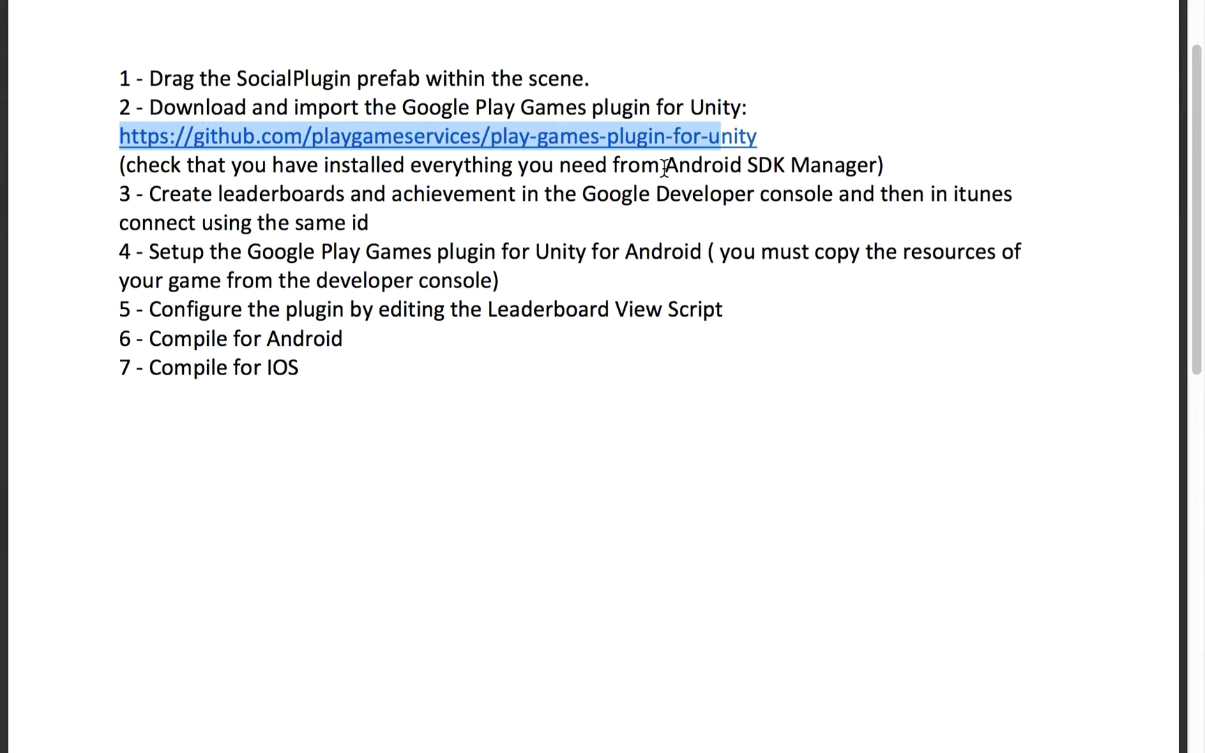
pyautogui.hotkey('ctrl', 'Left')
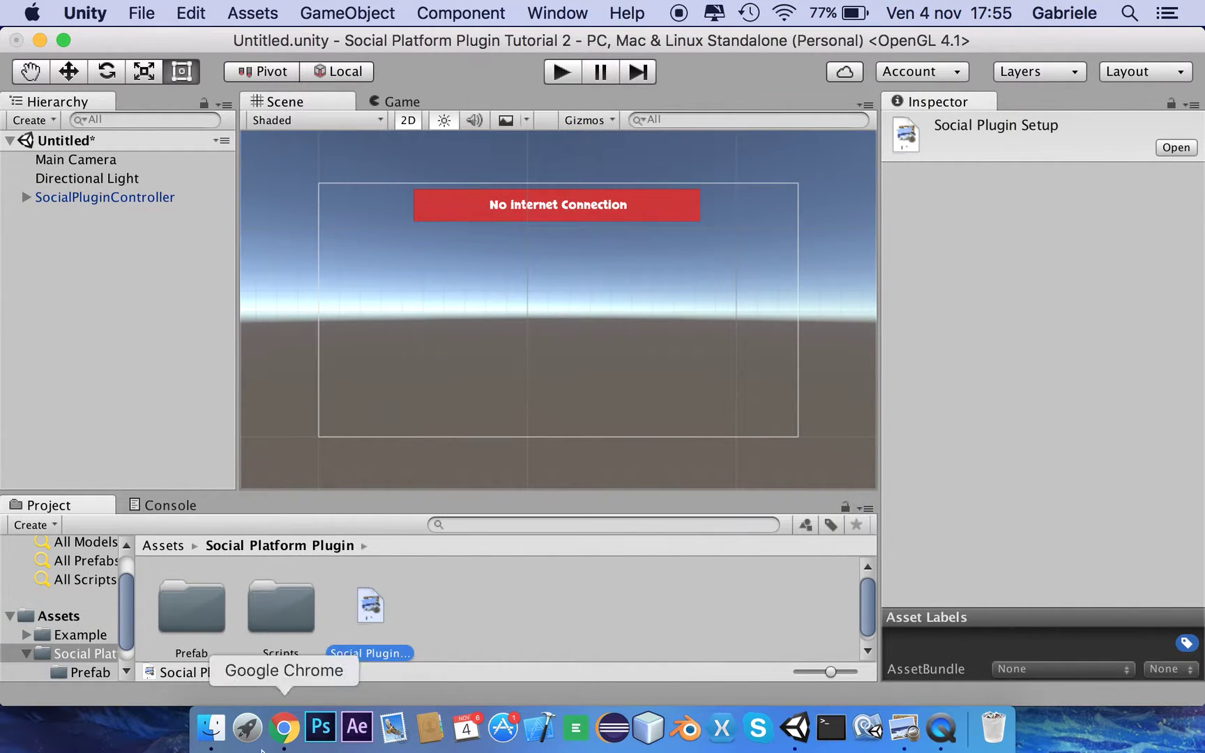
pyautogui.click(264, 745)
pyautogui.click(465, 54)
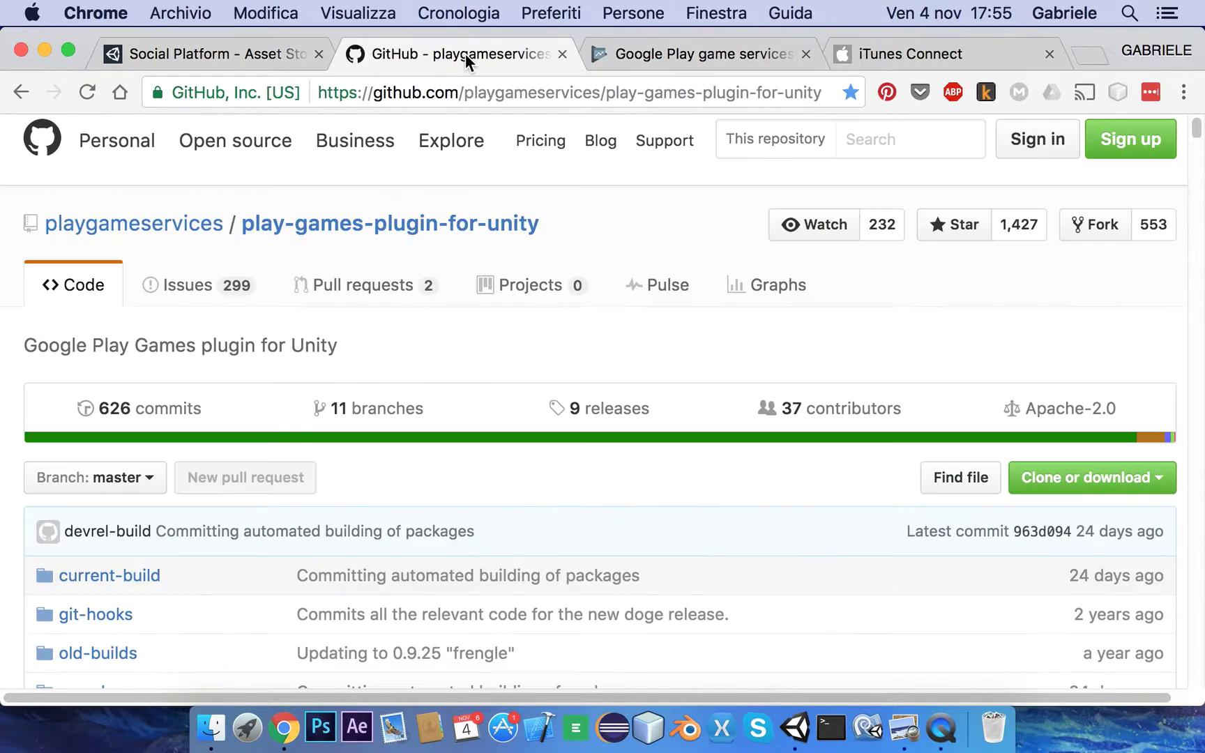
pyautogui.scroll(-3, 448, 324)
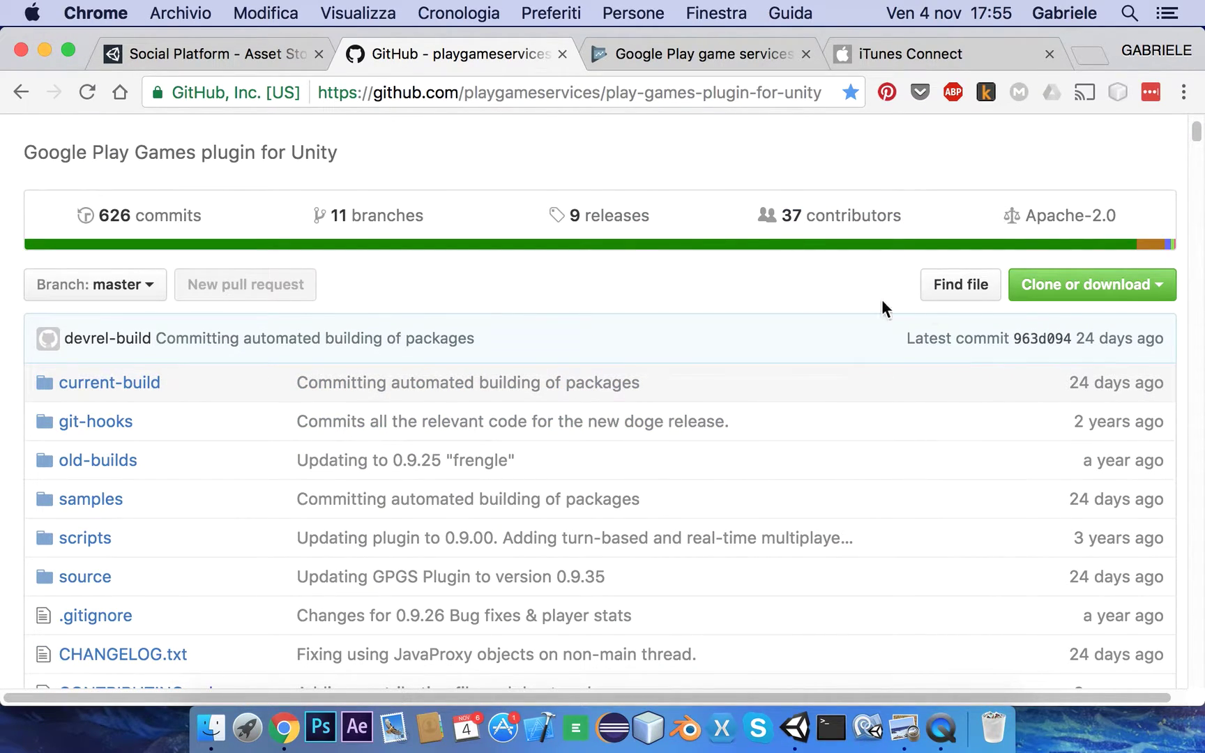
pyautogui.click(1071, 285)
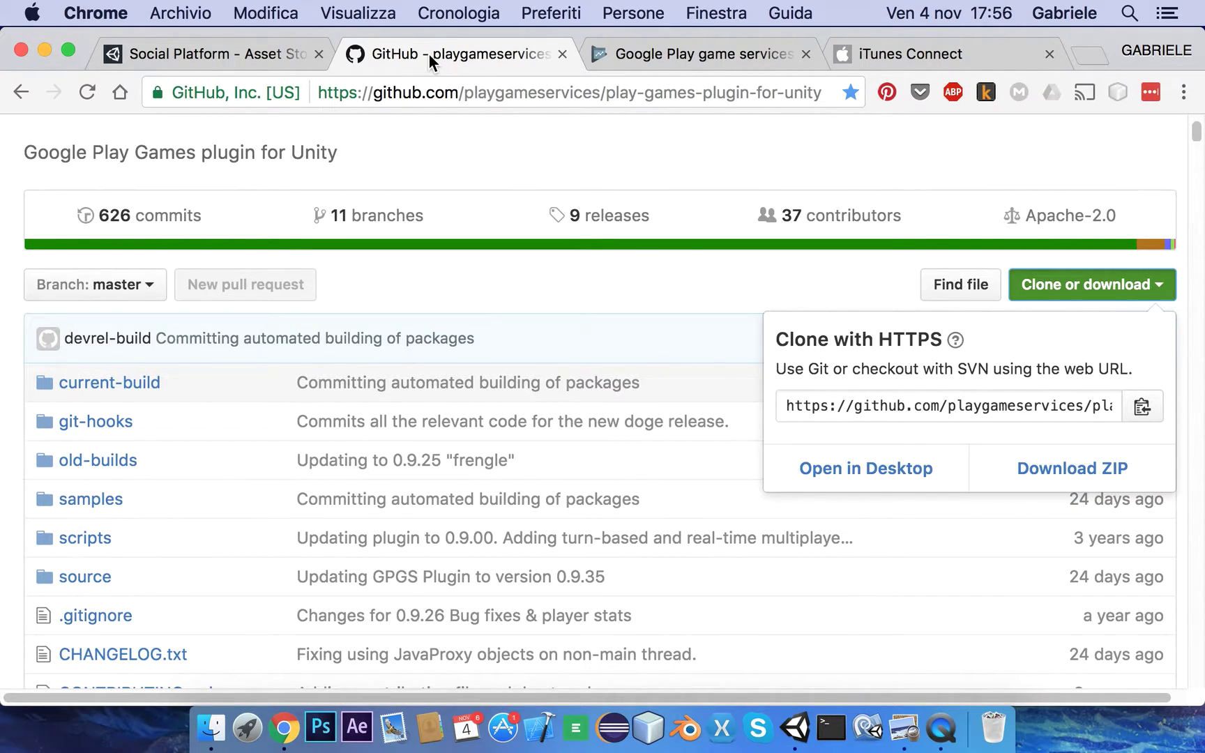
pyautogui.click(795, 726)
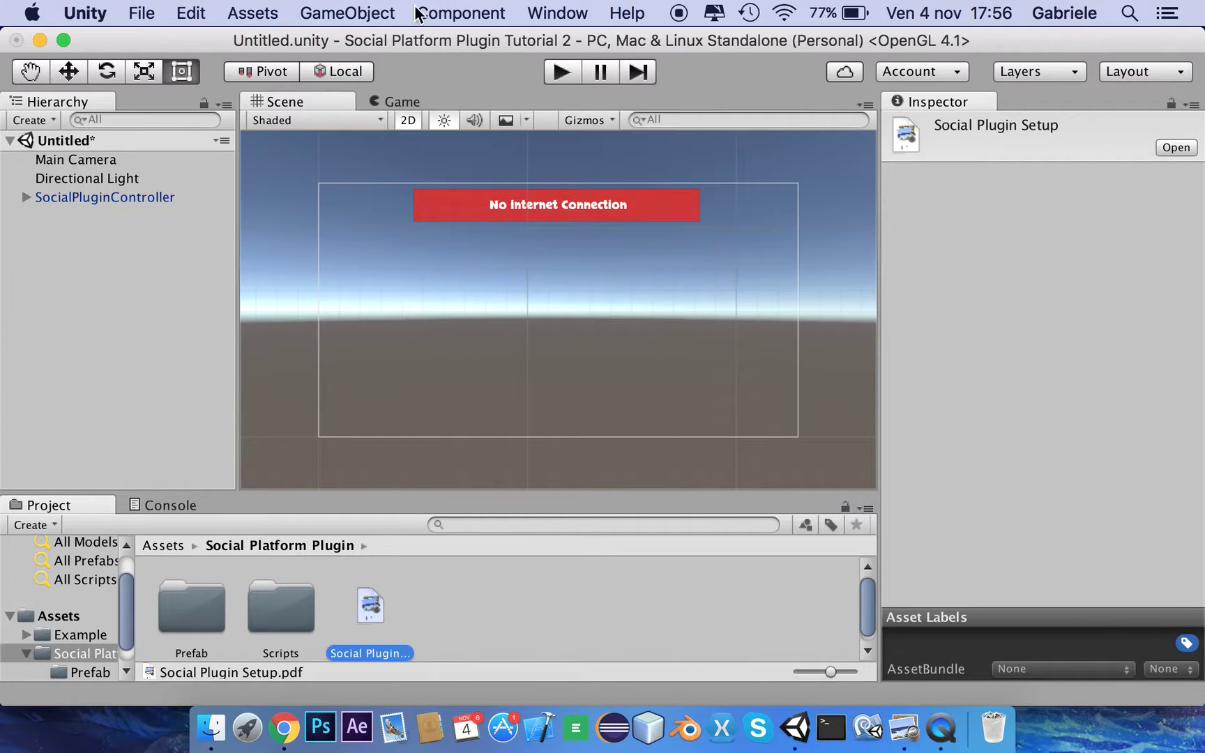
# Import all files of the custom package GooglePlayGamesPlugin-0.9.35.unitypackage.
pyautogui.click(254, 13)
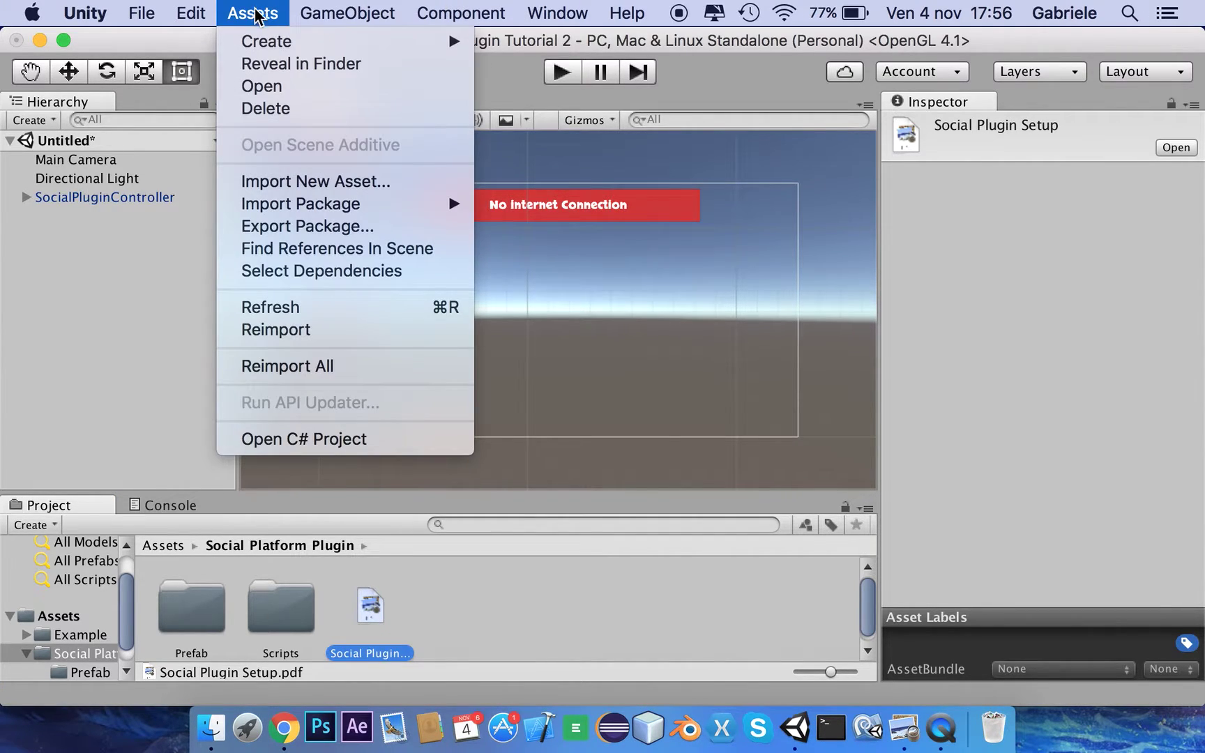
pyautogui.moveTo(406, 214)
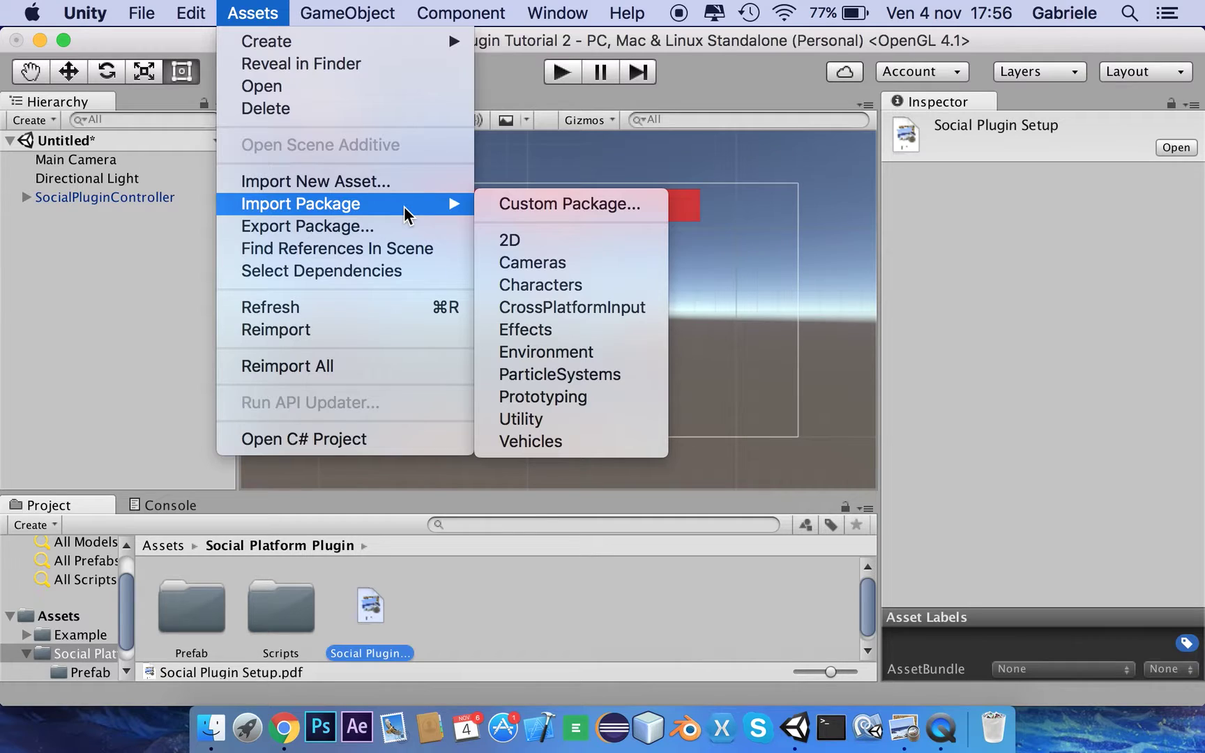
pyautogui.click(503, 204)
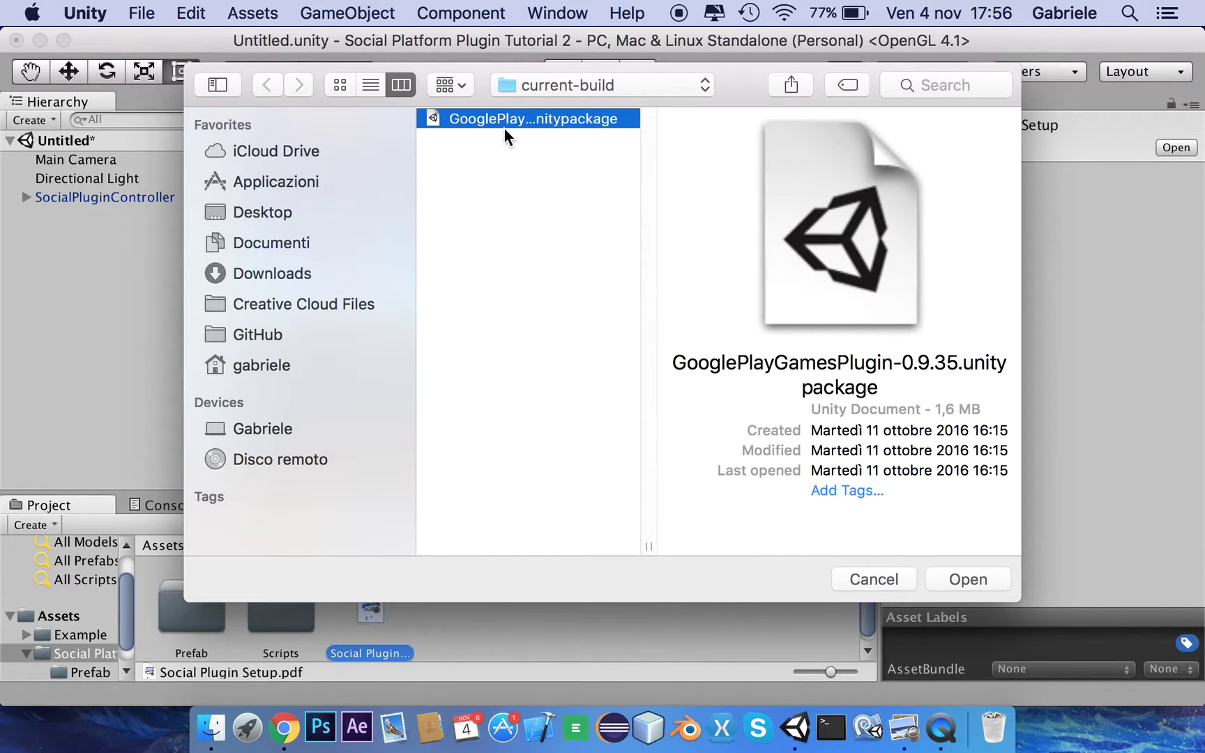
pyautogui.click(969, 579)
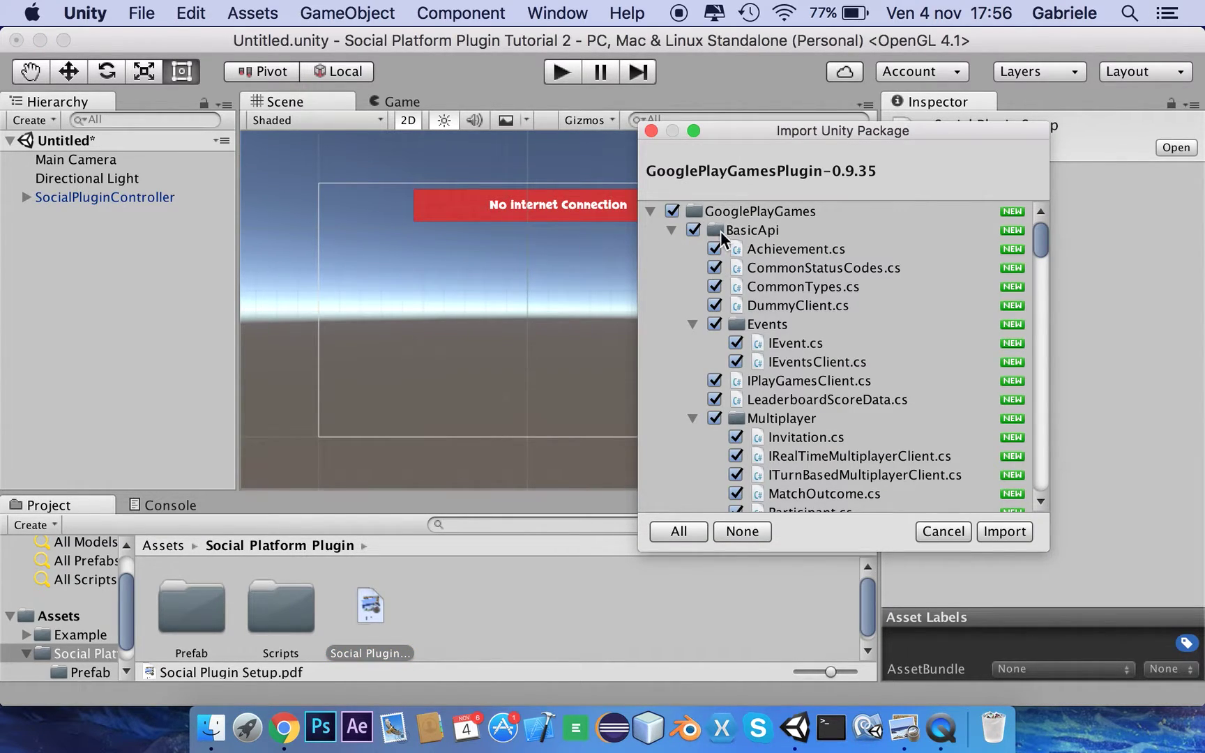
pyautogui.click(1021, 530)
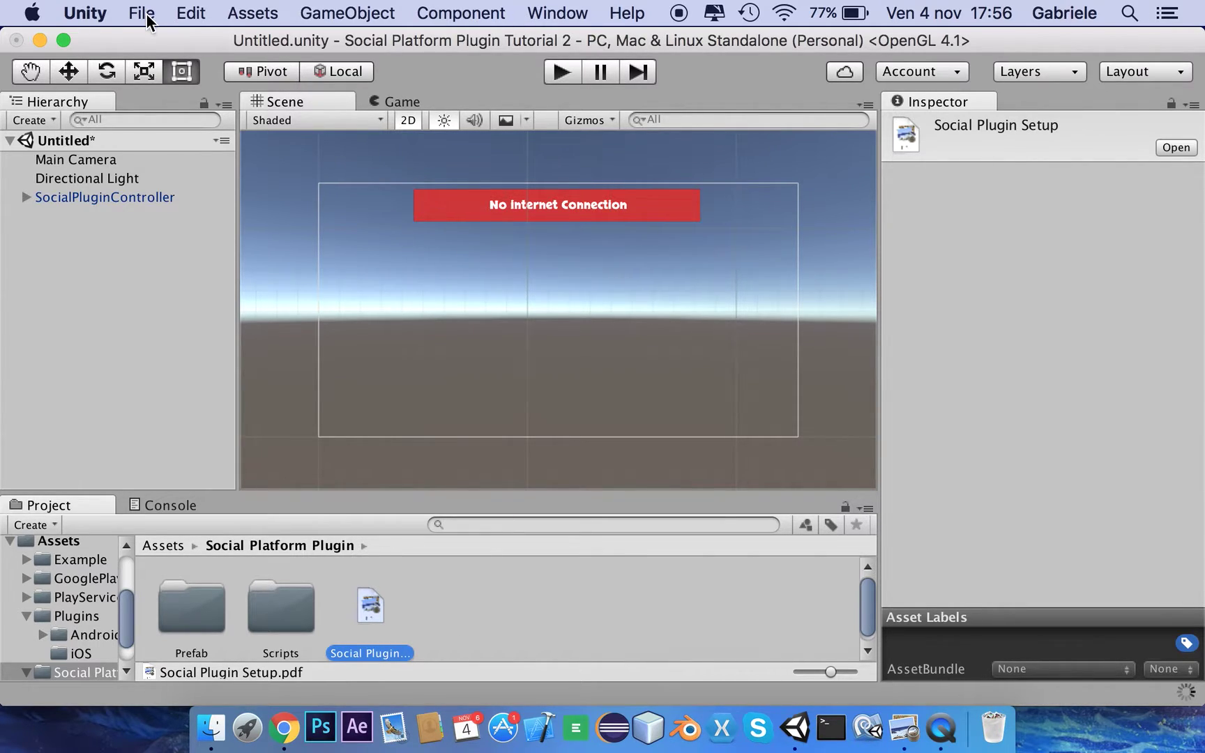
pyautogui.hotkey('ctrl', 'Right')
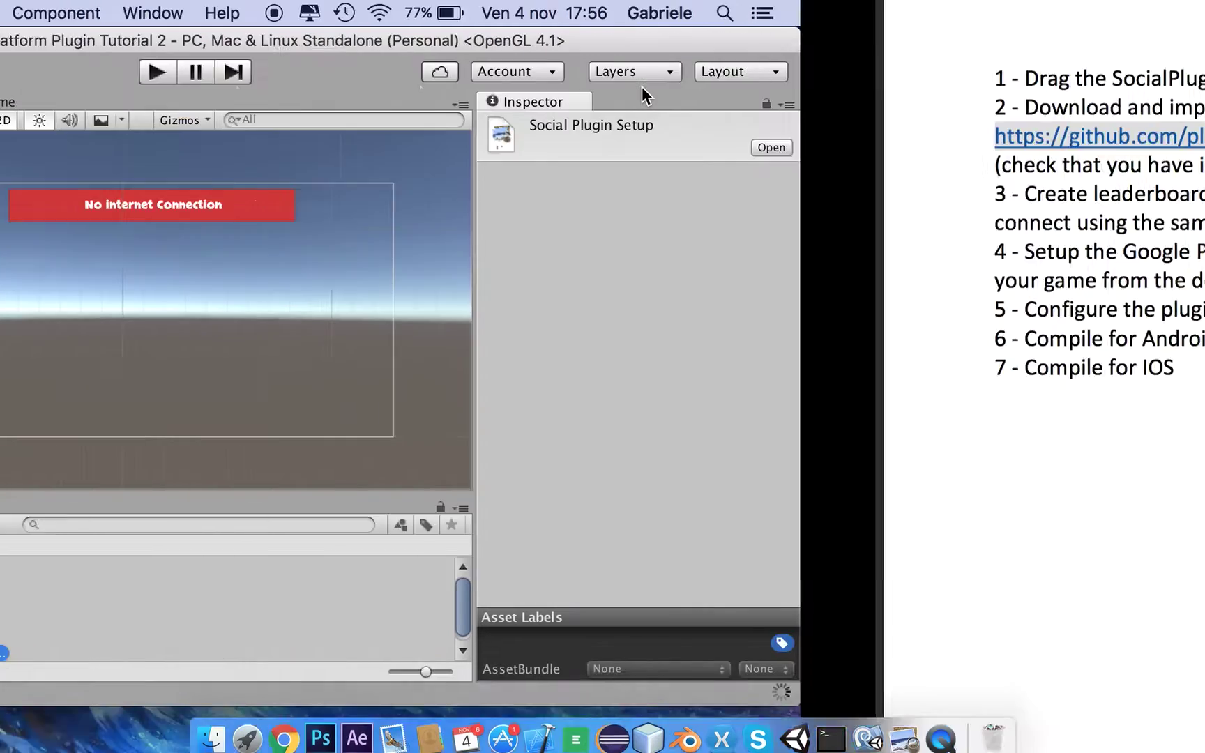
pyautogui.moveTo(149, 251); pyautogui.dragTo(1045, 248)
pyautogui.press('super+Tab')
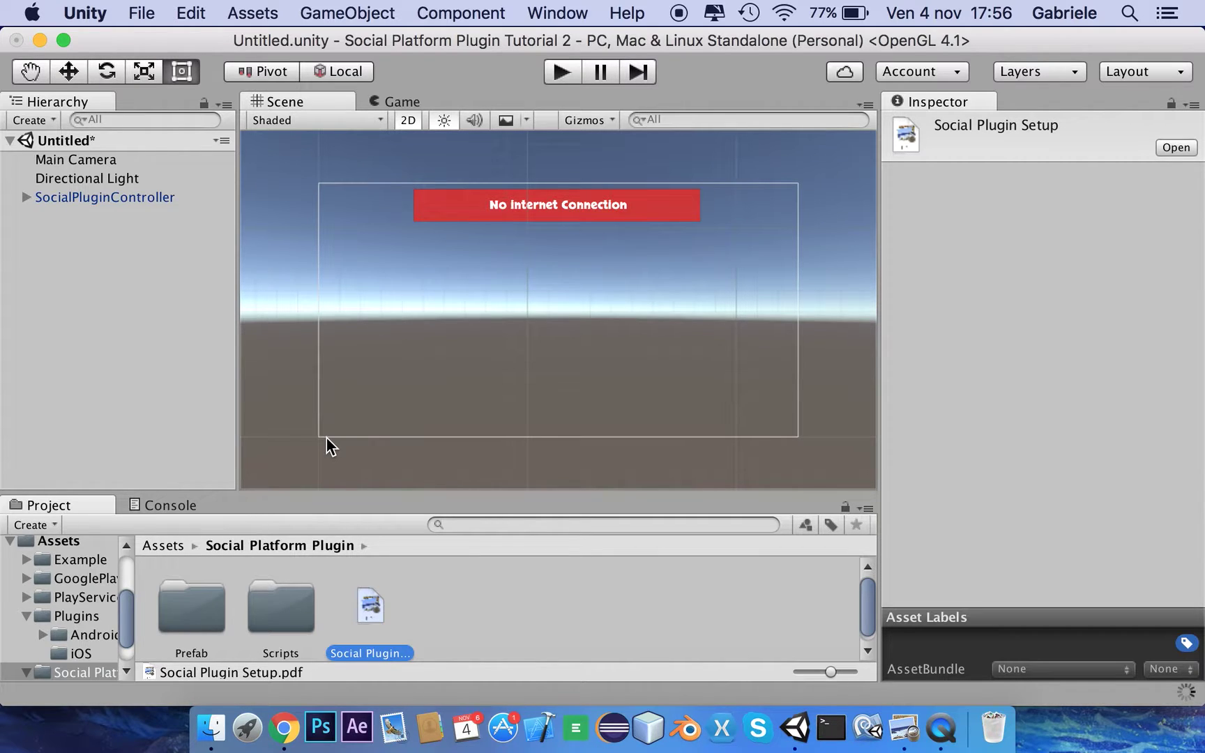
# Switch the build platform to Android in Build Settings and close the window.
pyautogui.click(141, 13)
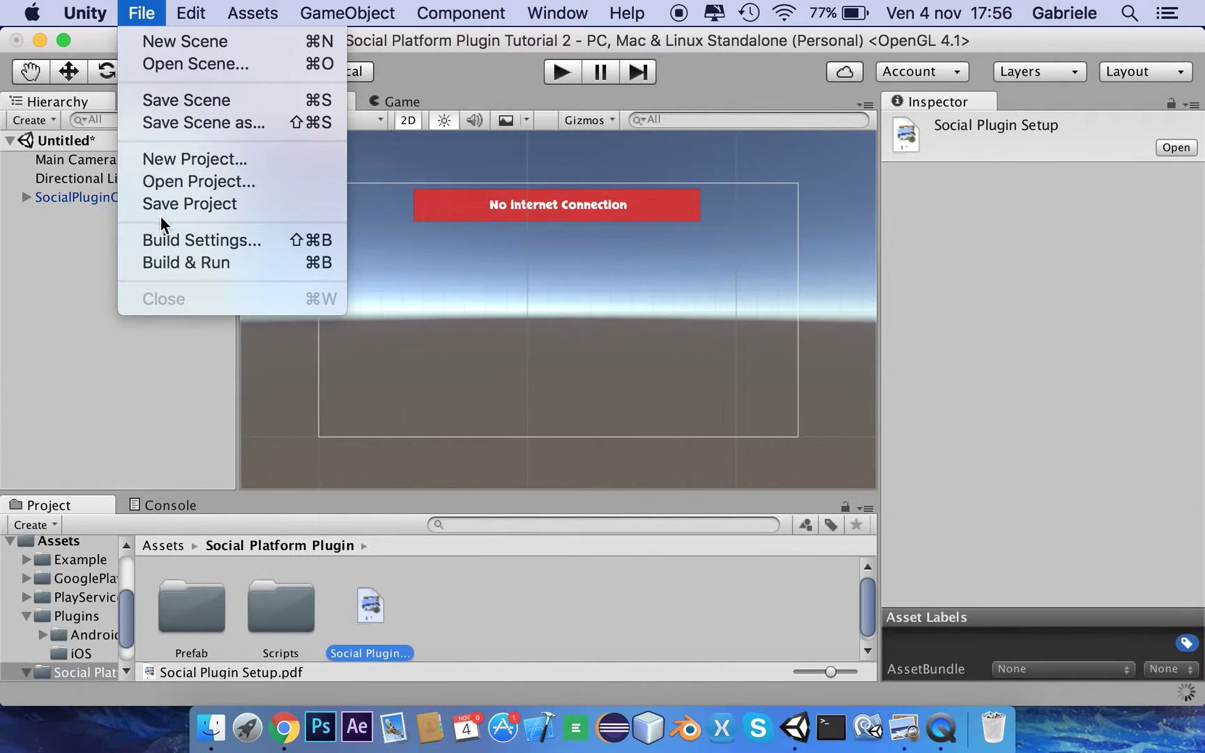
pyautogui.click(171, 240)
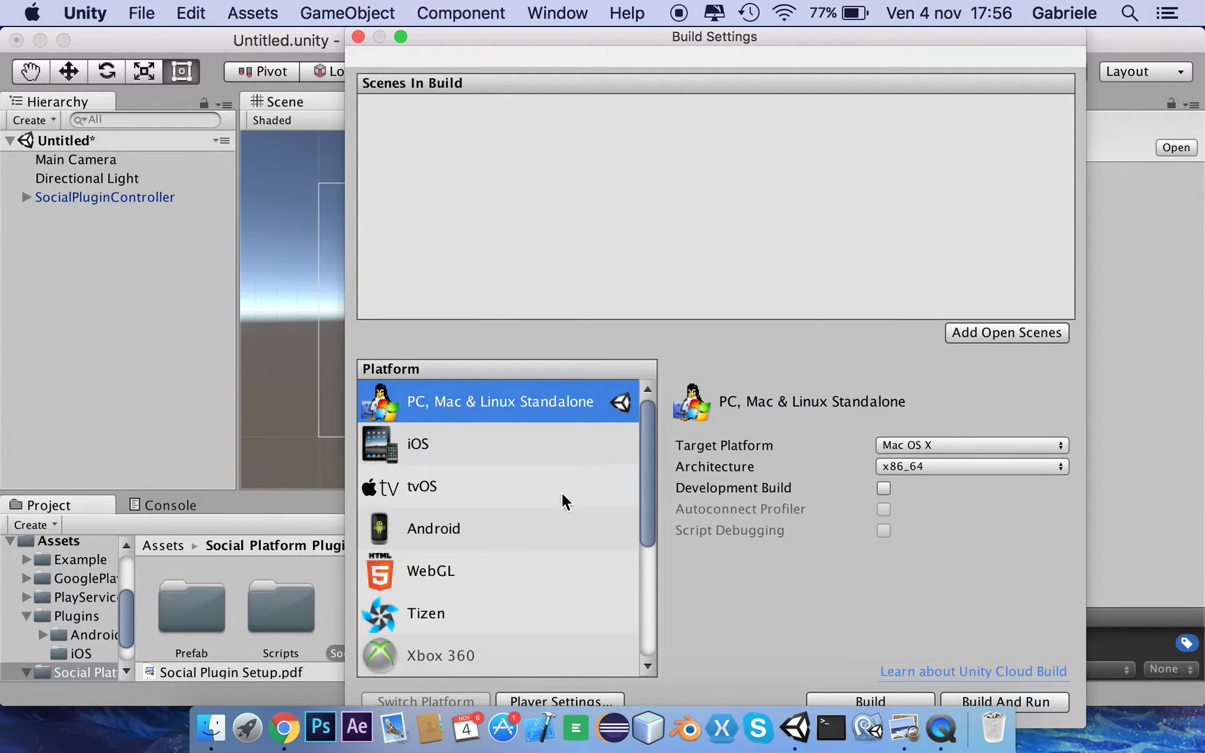
pyautogui.click(481, 531)
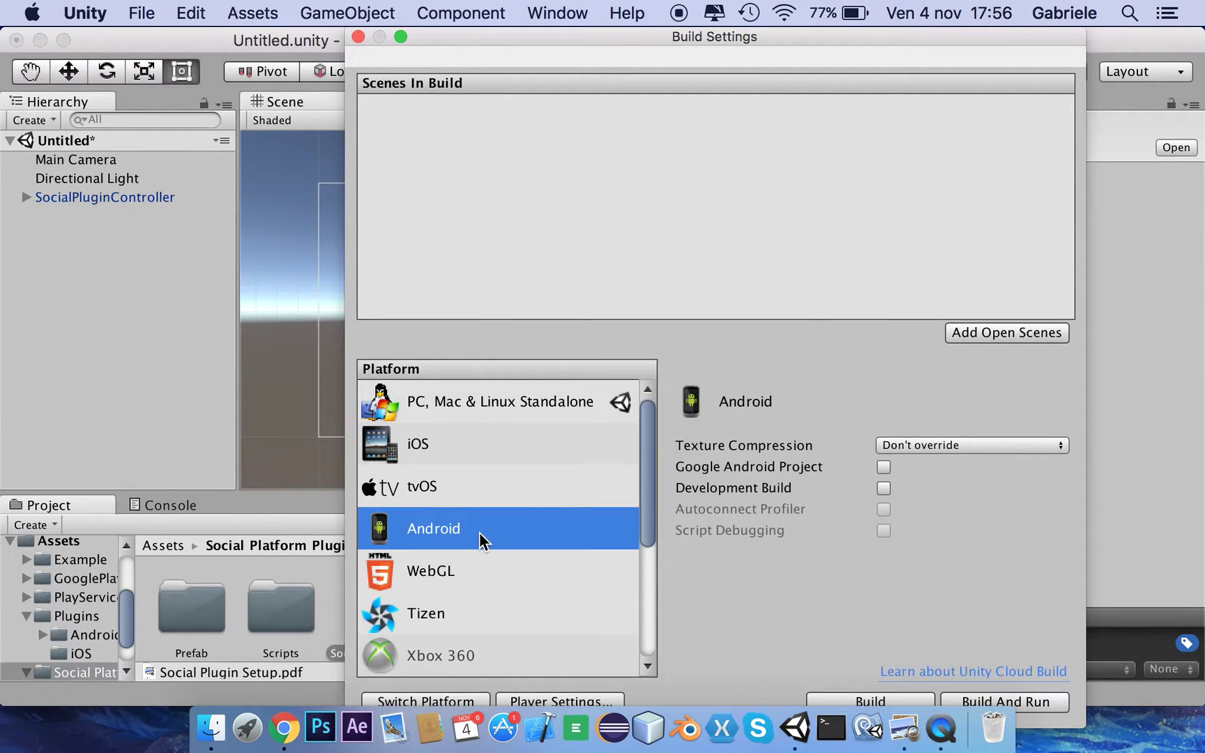
pyautogui.moveTo(798, 41); pyautogui.dragTo(788, 14)
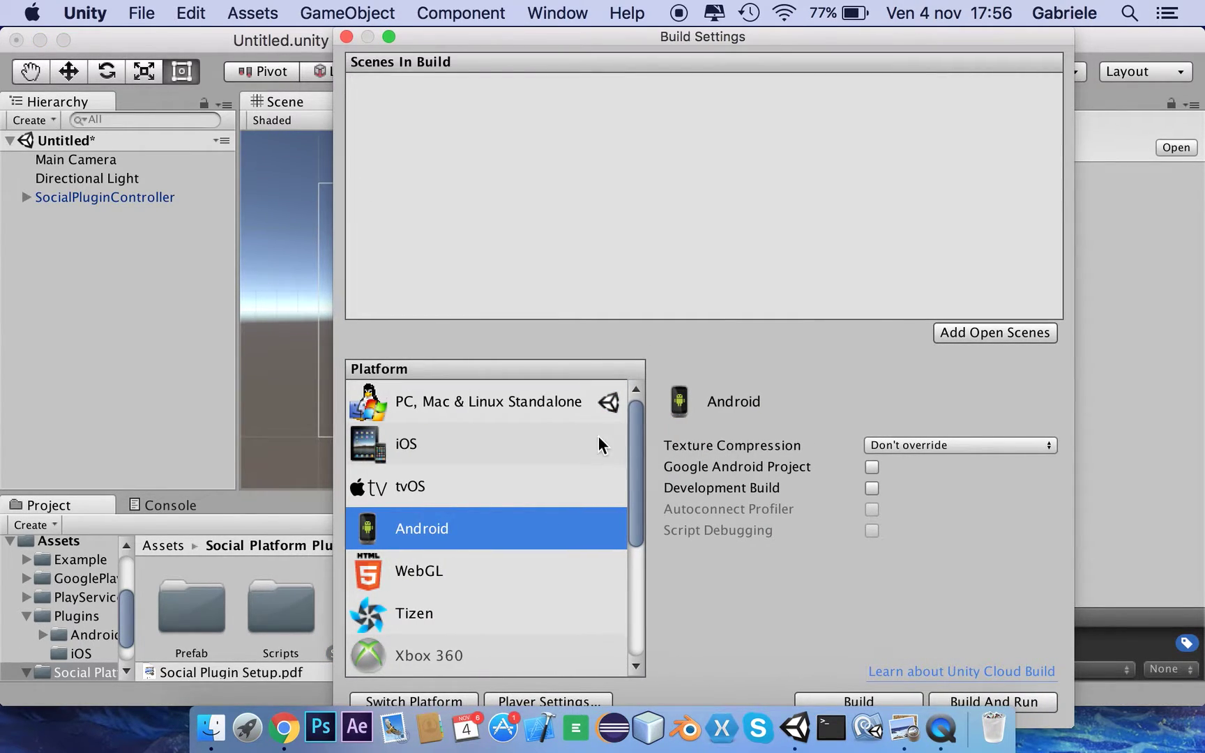
pyautogui.click(442, 701)
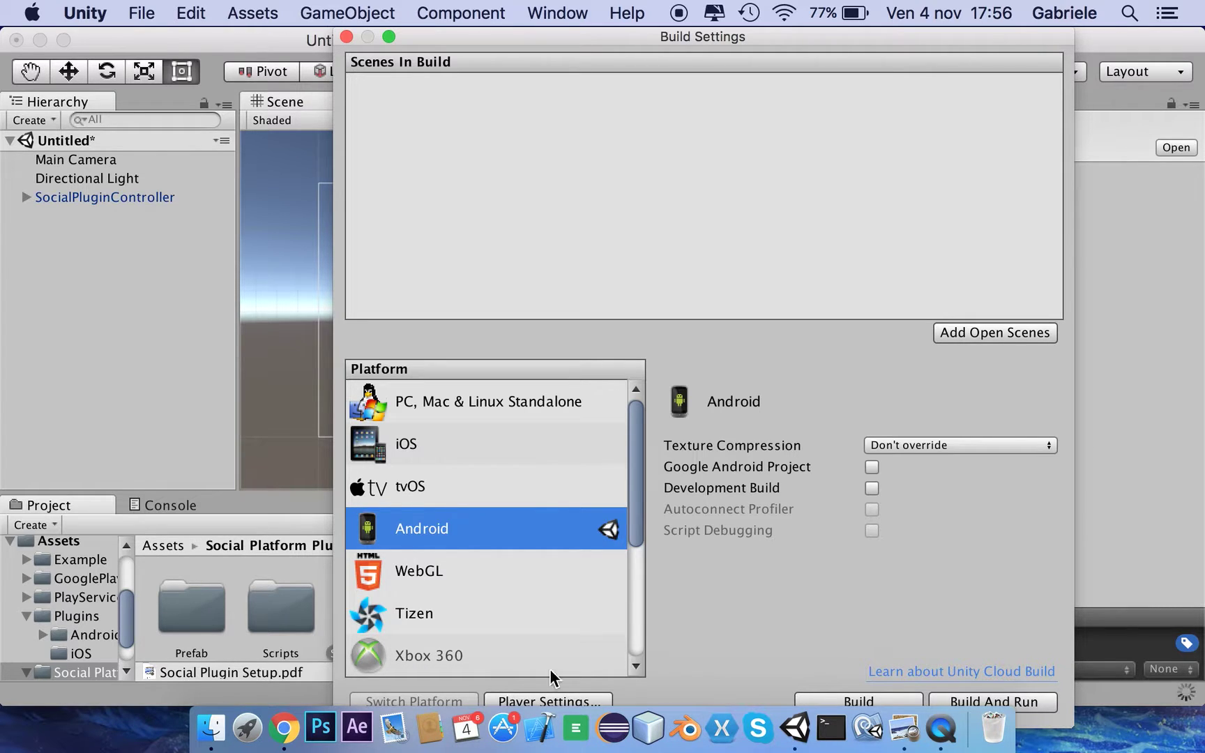
pyautogui.click(346, 37)
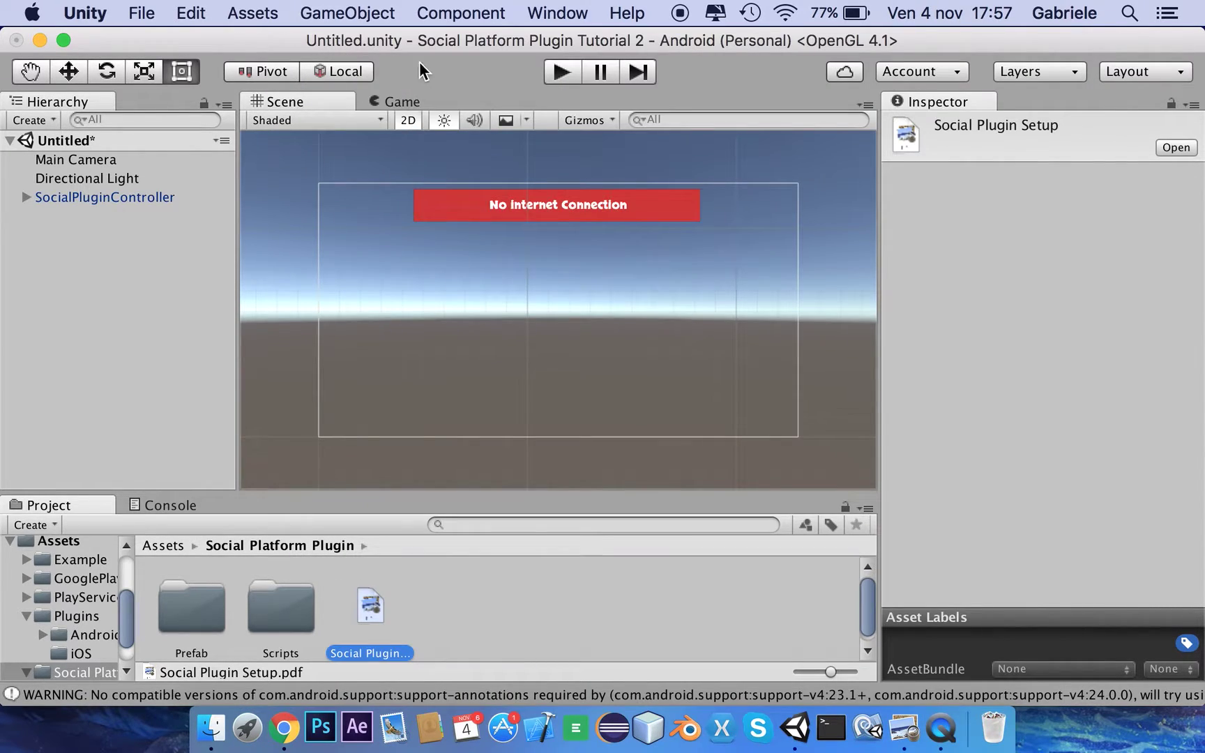
# Run Window > Google Play Games > Setup > Android setup.
pyautogui.click(548, 13)
pyautogui.moveTo(673, 129)
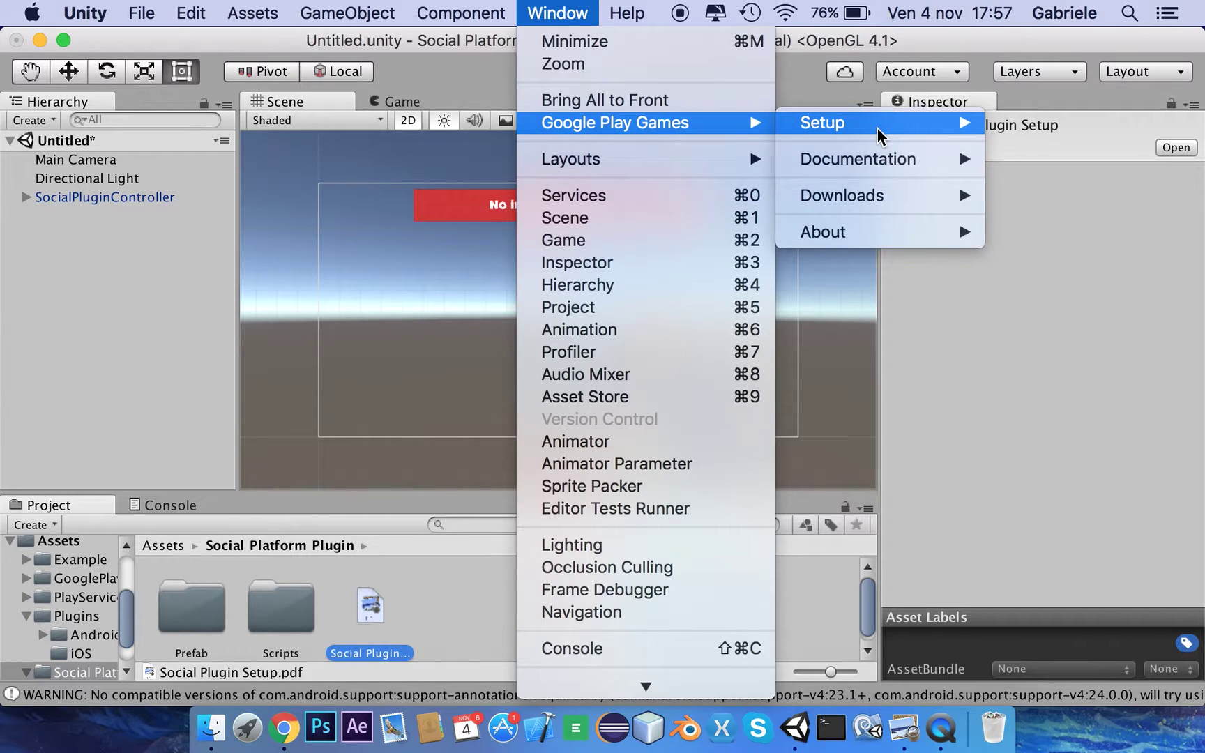
pyautogui.moveTo(879, 129)
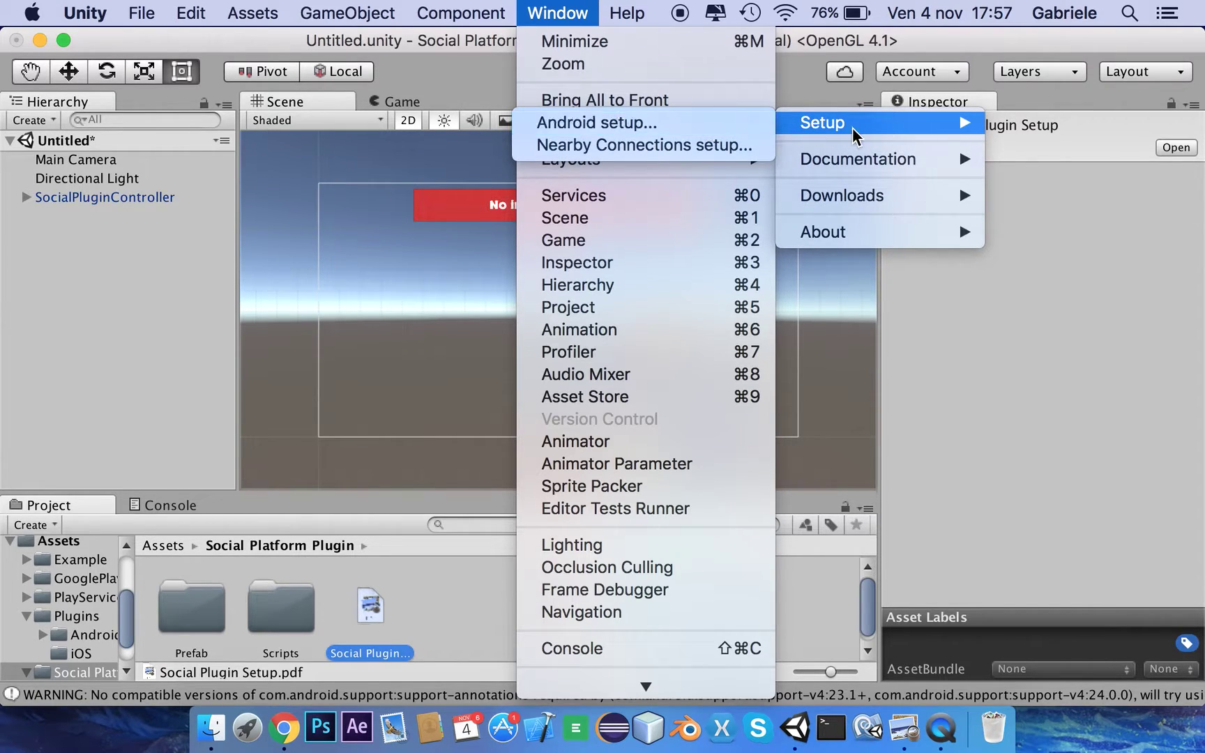
pyautogui.click(556, 16)
pyautogui.click(554, 13)
pyautogui.moveTo(706, 125)
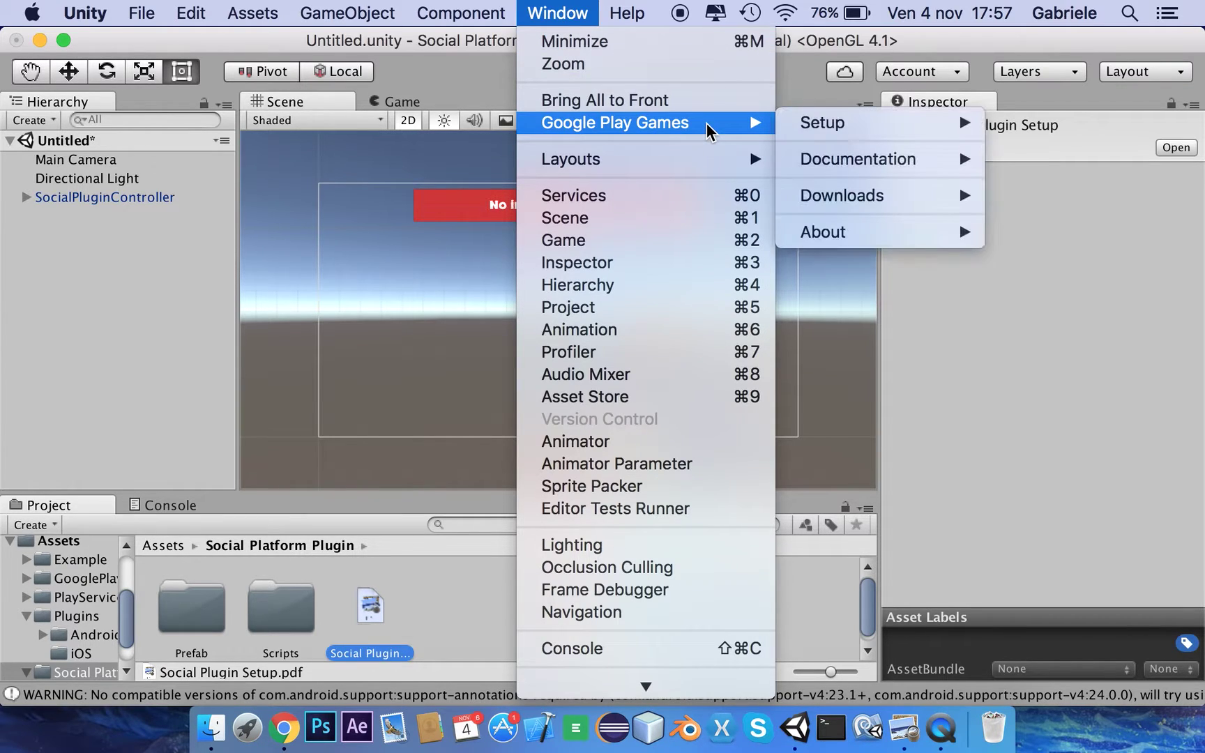
pyautogui.moveTo(890, 131)
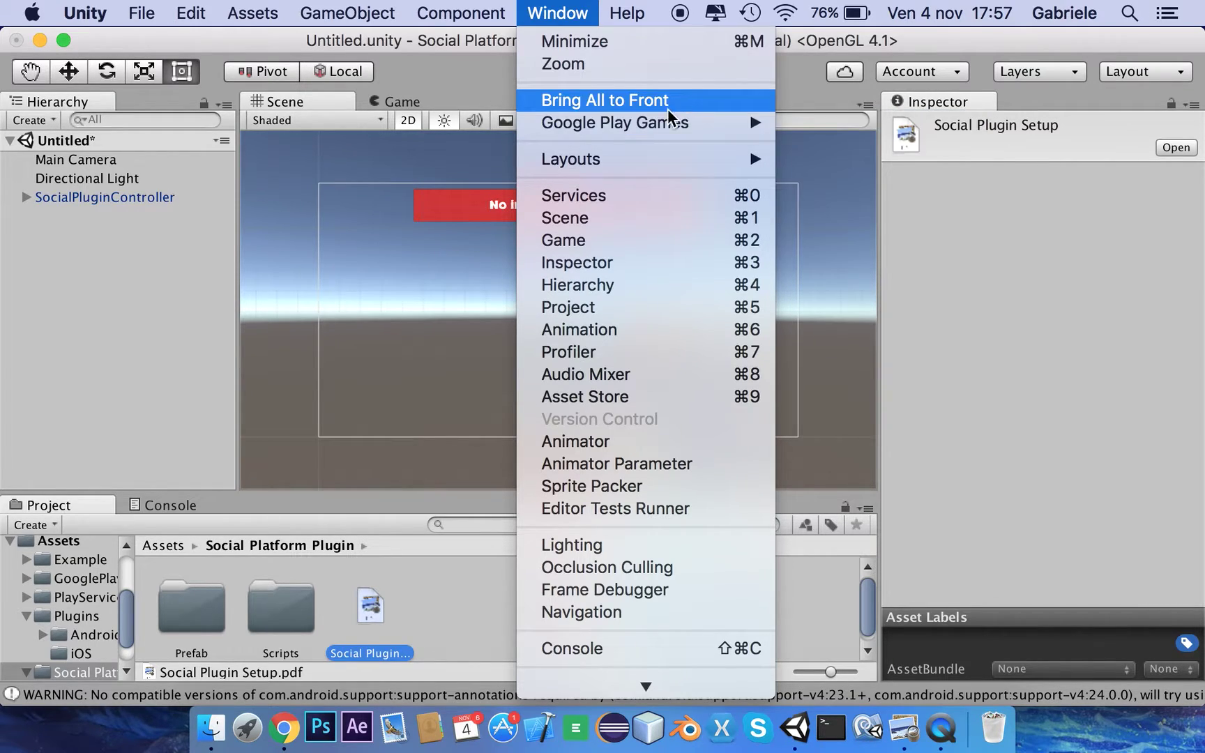
pyautogui.moveTo(649, 125)
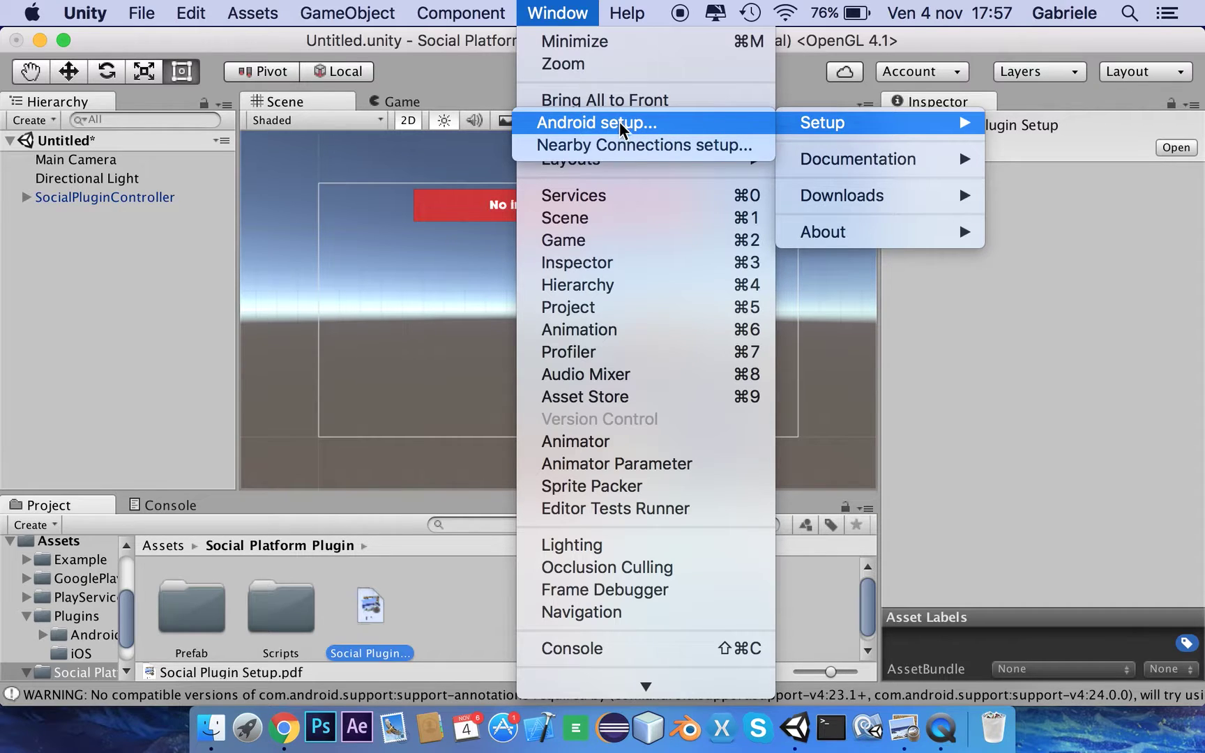
pyautogui.click(905, 729)
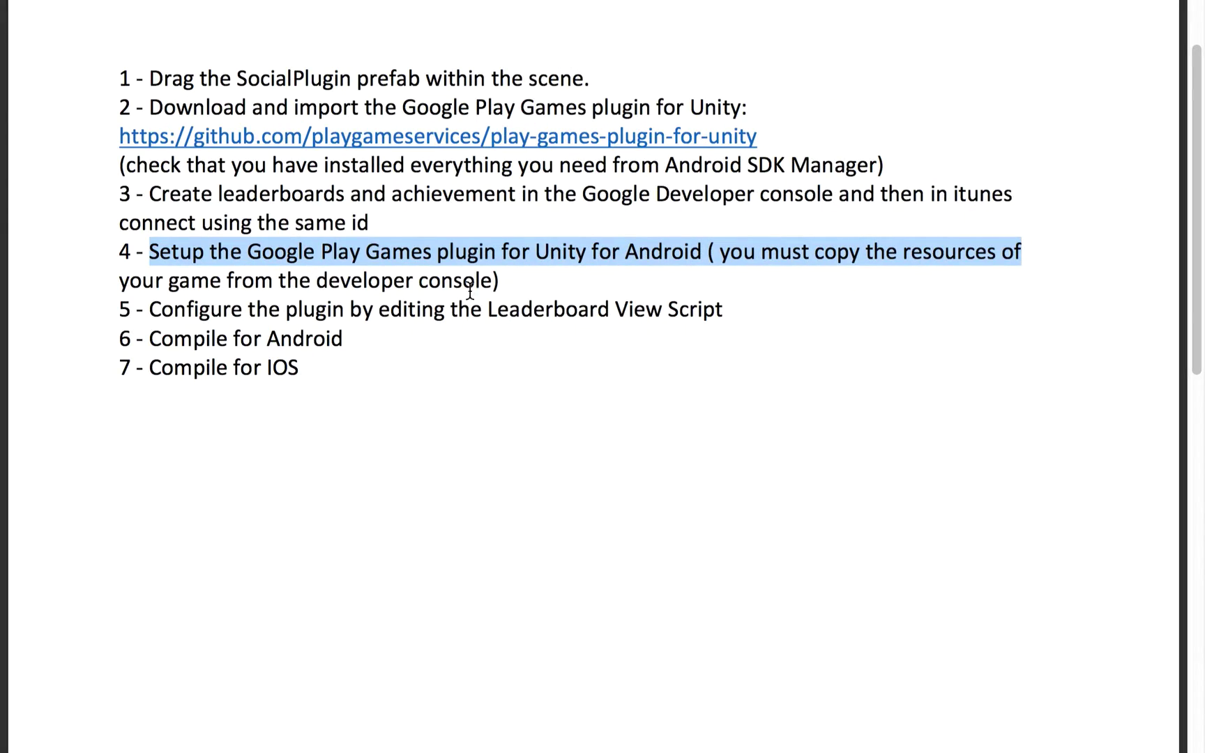
# Highlight step 3 on creating leaderboards and achievements with the same ID, then exit full screen.
pyautogui.moveTo(152, 197); pyautogui.dragTo(957, 191)
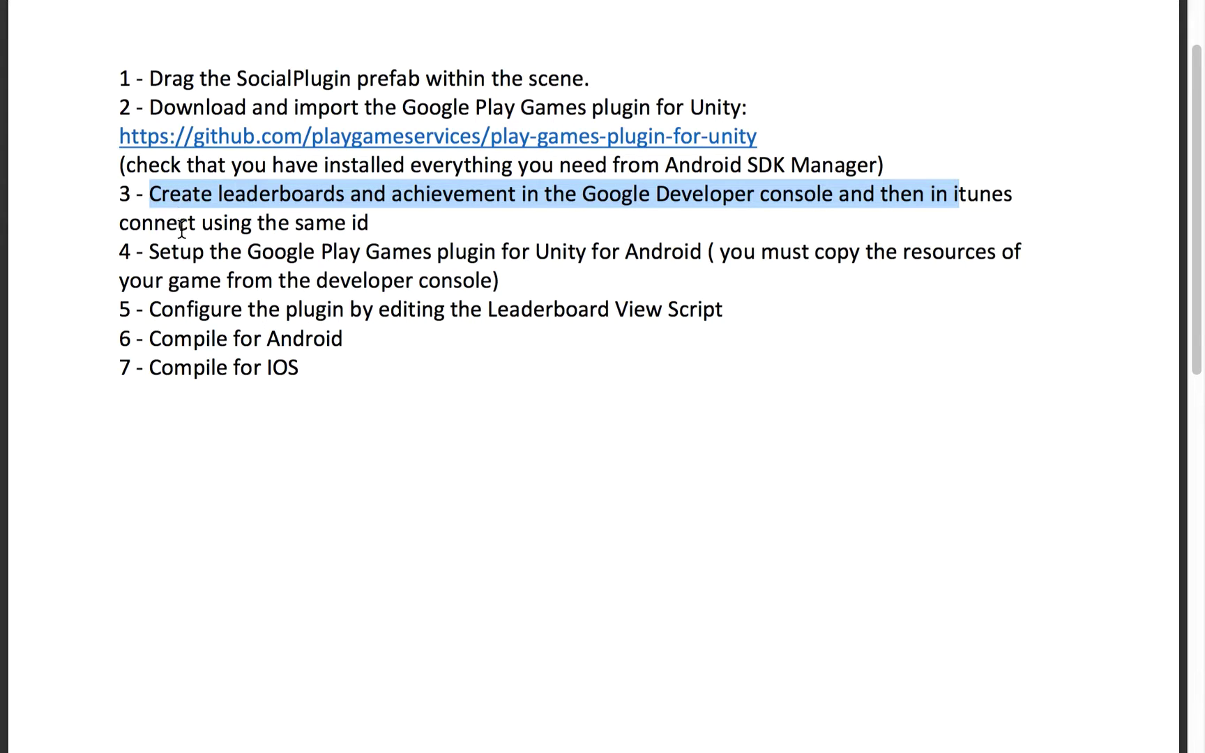
pyautogui.moveTo(203, 222); pyautogui.dragTo(279, 223)
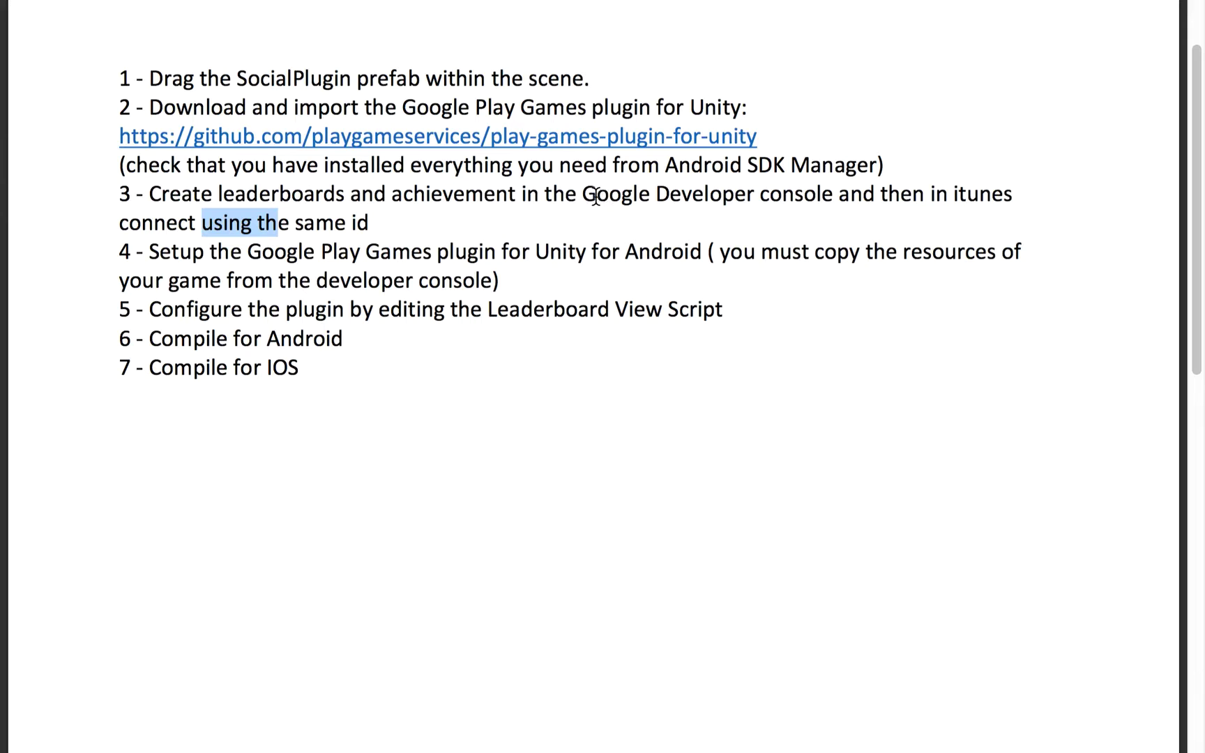
pyautogui.moveTo(596, 197); pyautogui.dragTo(828, 190)
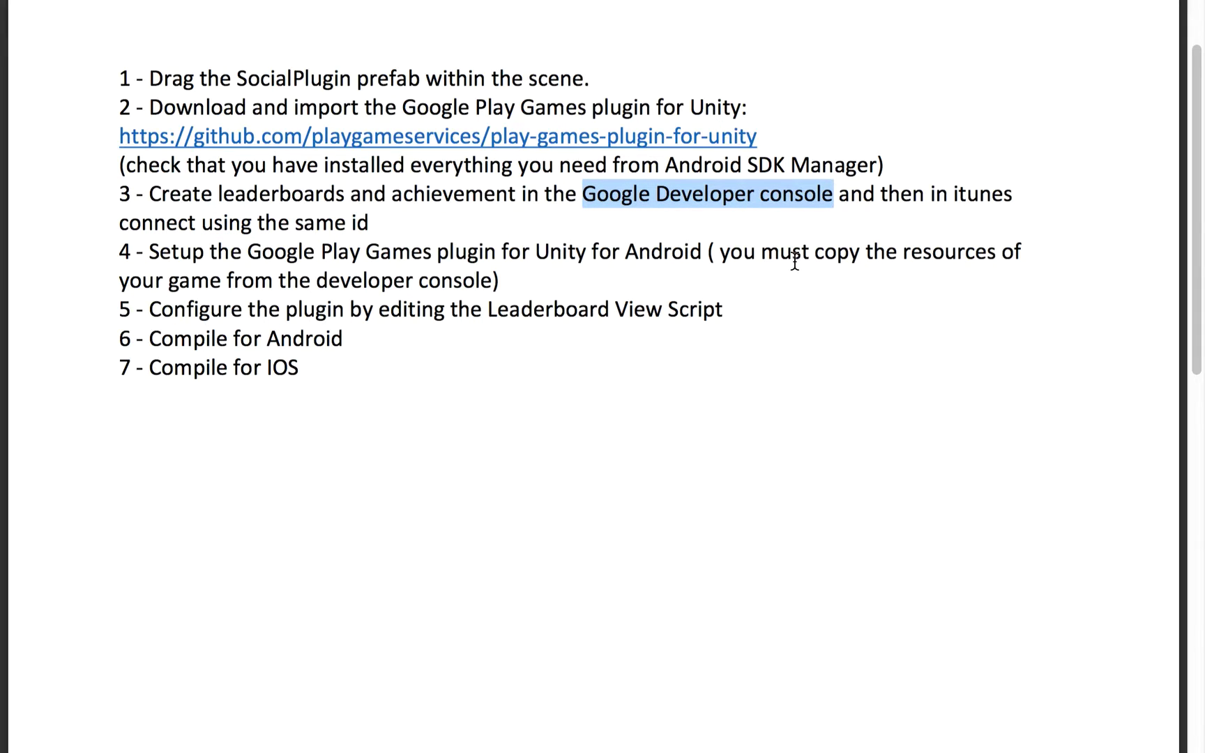
pyautogui.hotkey('ctrl', 'Left')
# Open the sample game's overview on the Google Play game services page.
pyautogui.click(286, 728)
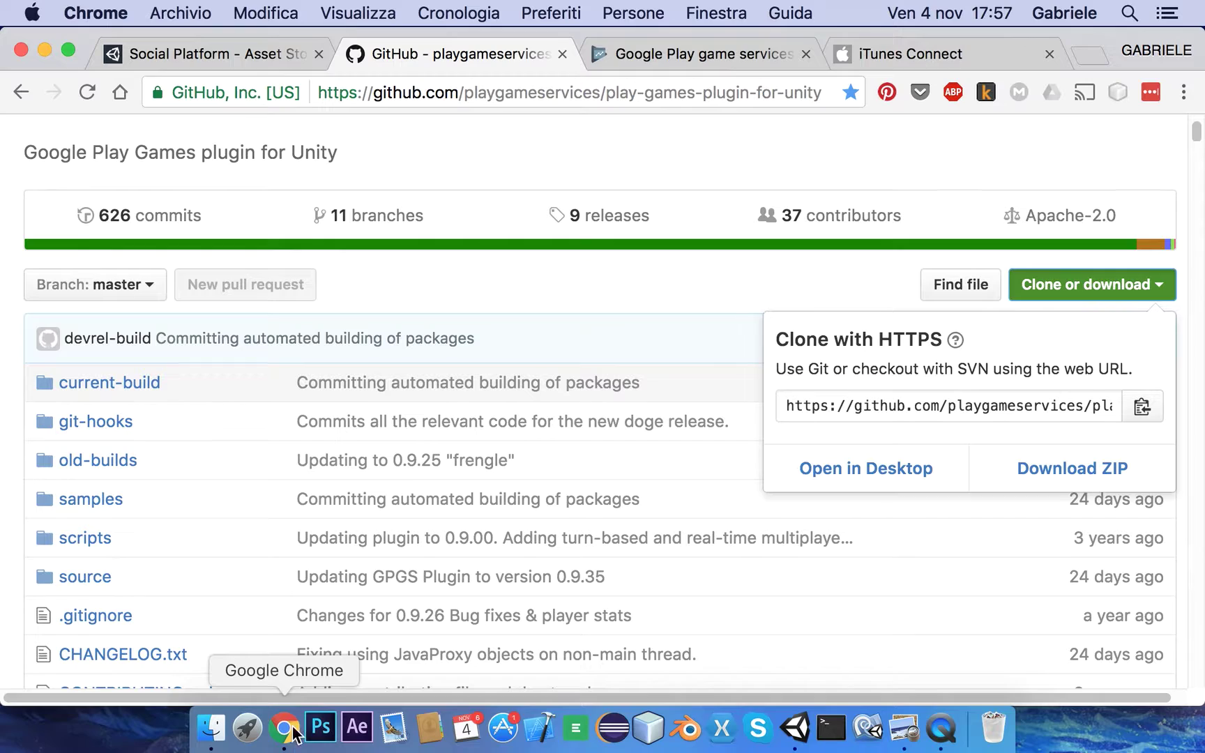
pyautogui.click(667, 53)
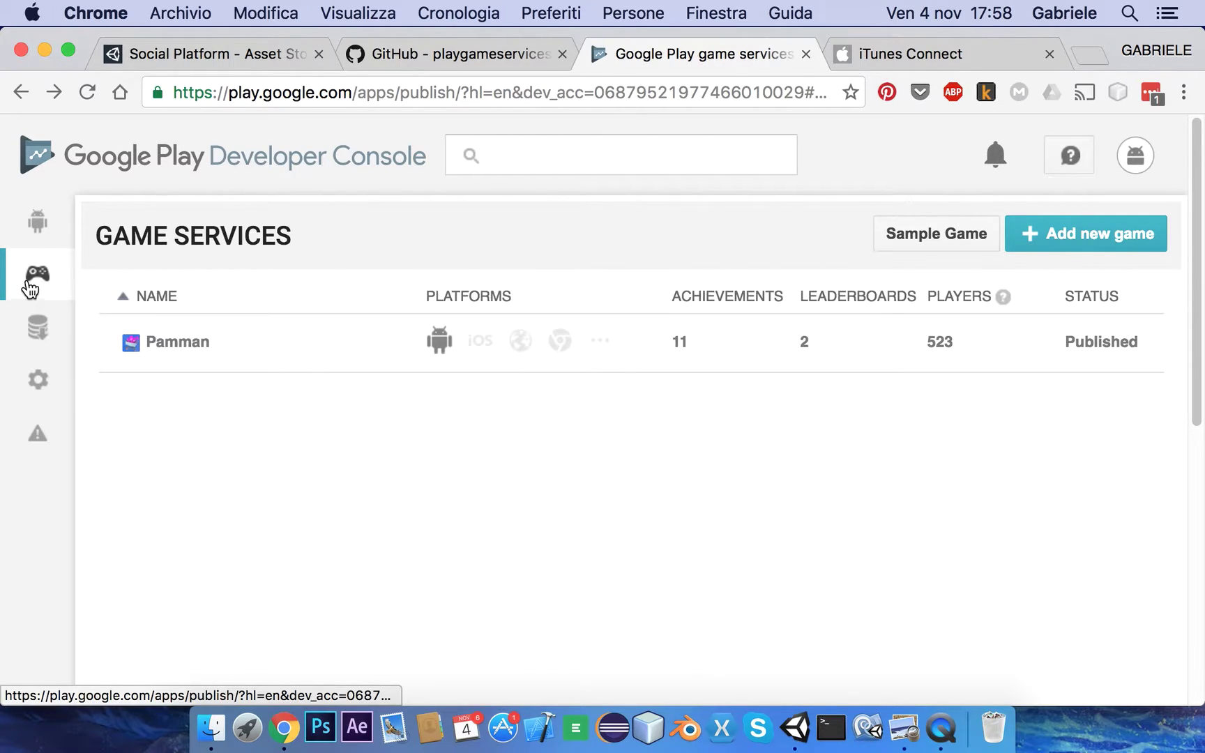
pyautogui.moveTo(98, 236); pyautogui.dragTo(296, 237)
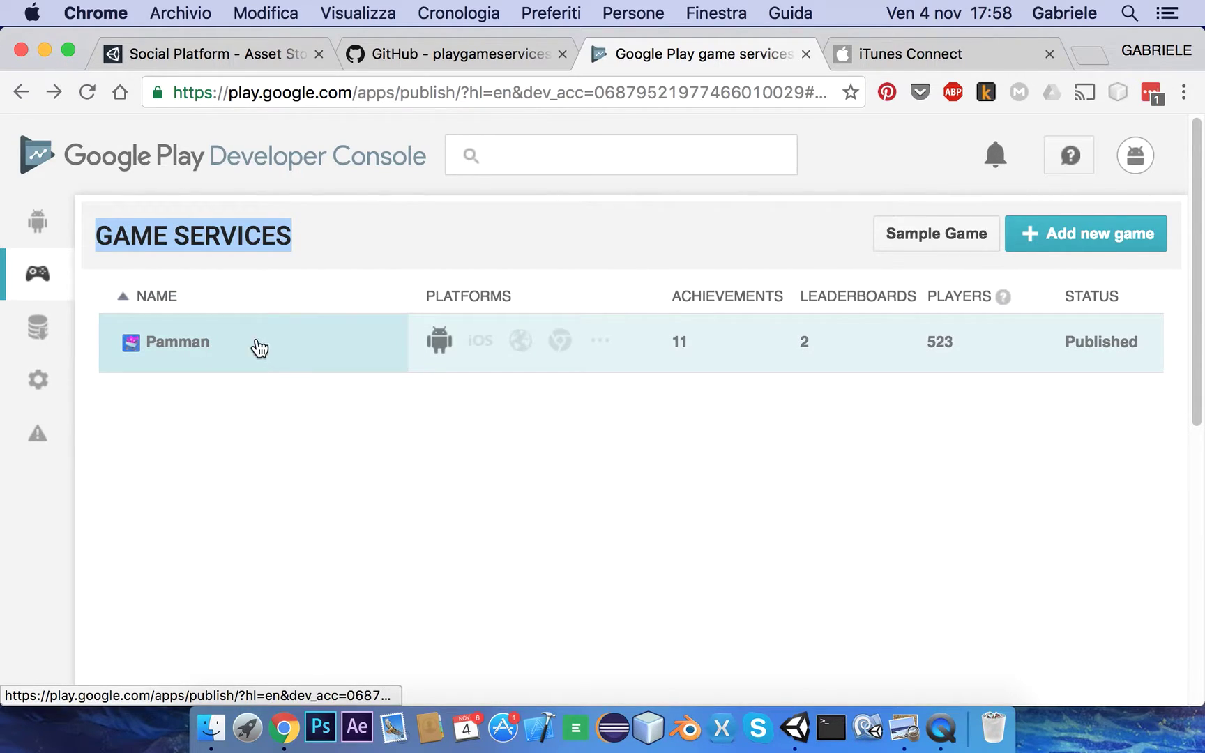
pyautogui.click(932, 239)
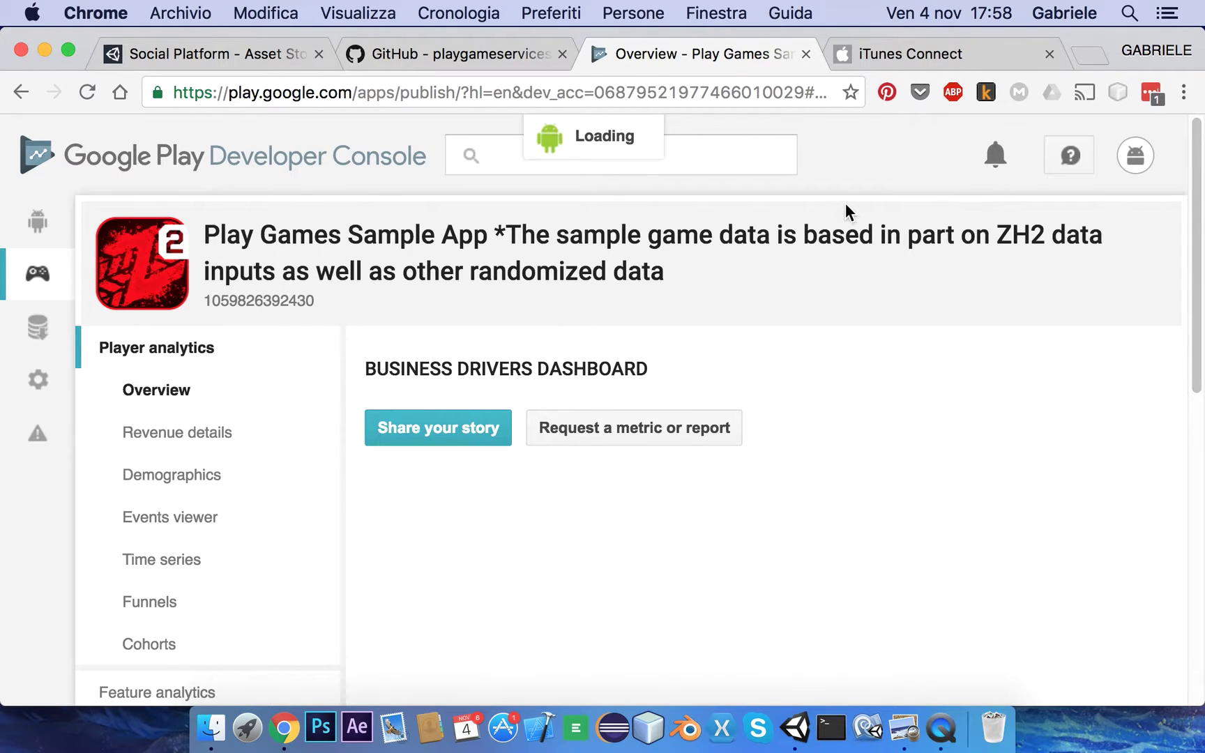
pyautogui.scroll(-10, 551, 293)
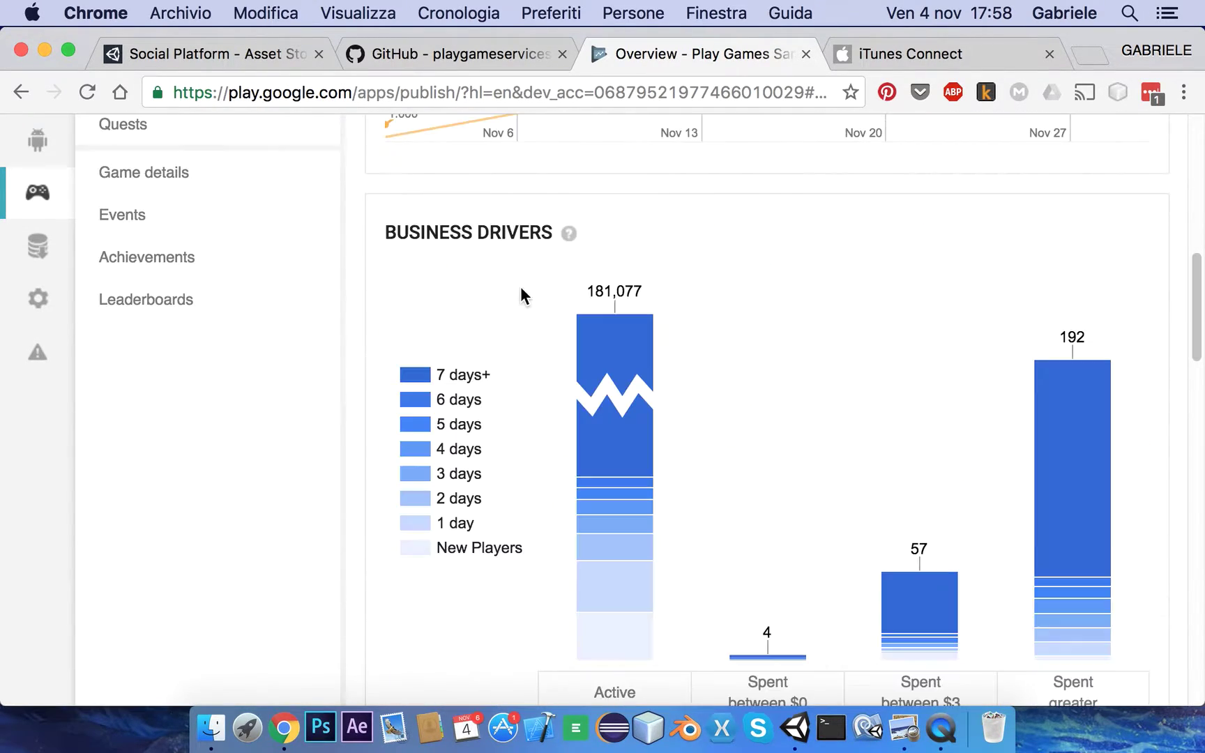
pyautogui.scroll(10, 488, 296)
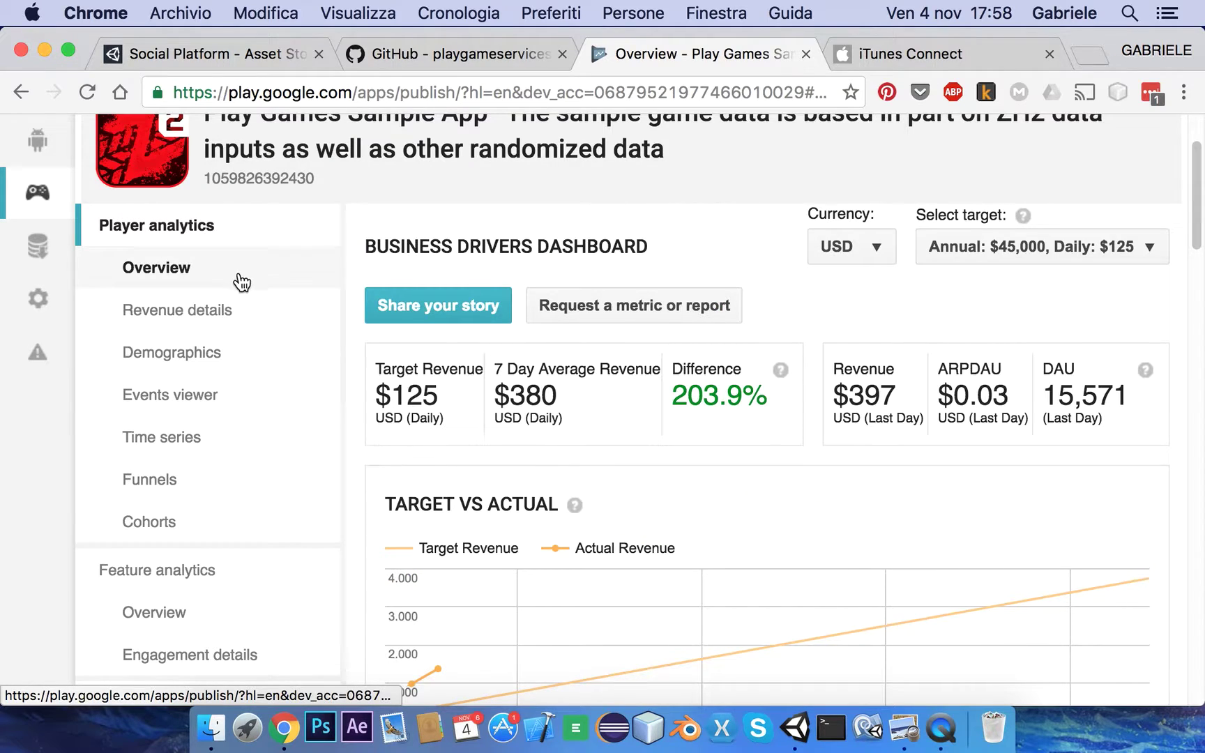
# Review the sample game's revenue details and its achievements with their IDs.
pyautogui.click(207, 308)
pyautogui.scroll(-7, 229, 303)
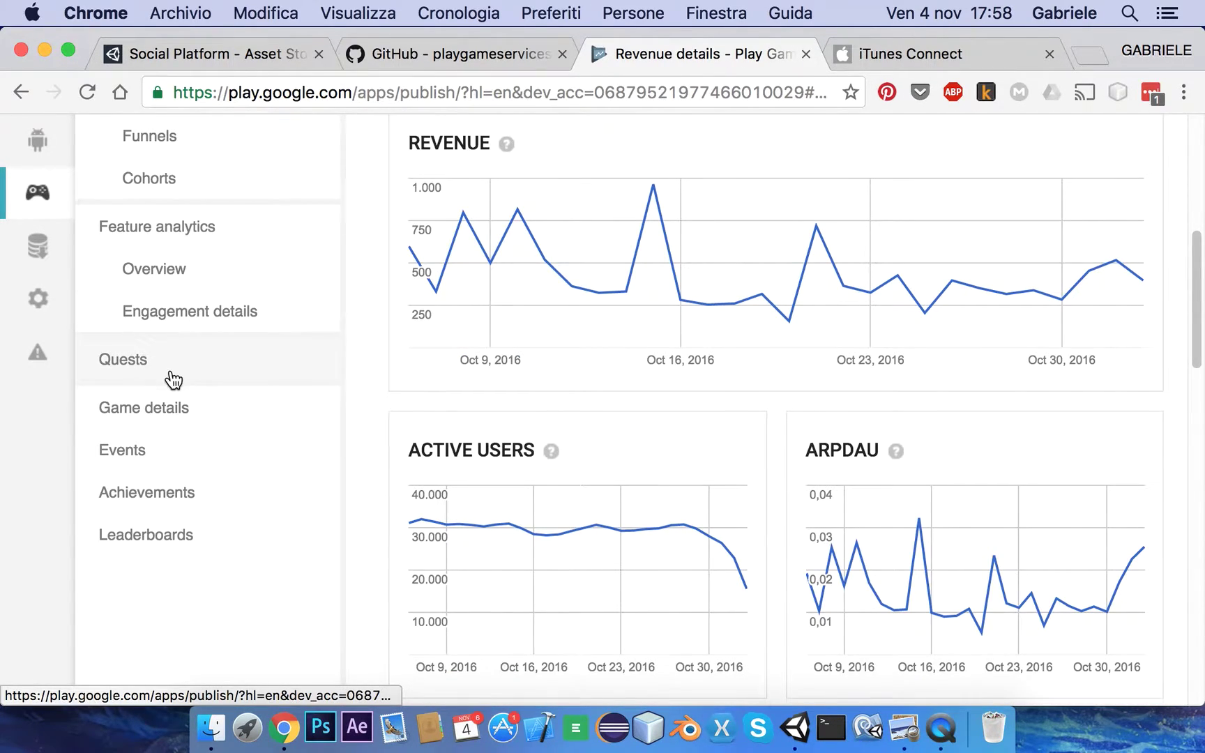
pyautogui.scroll(4, 171, 378)
pyautogui.scroll(-5, 169, 380)
pyautogui.click(201, 459)
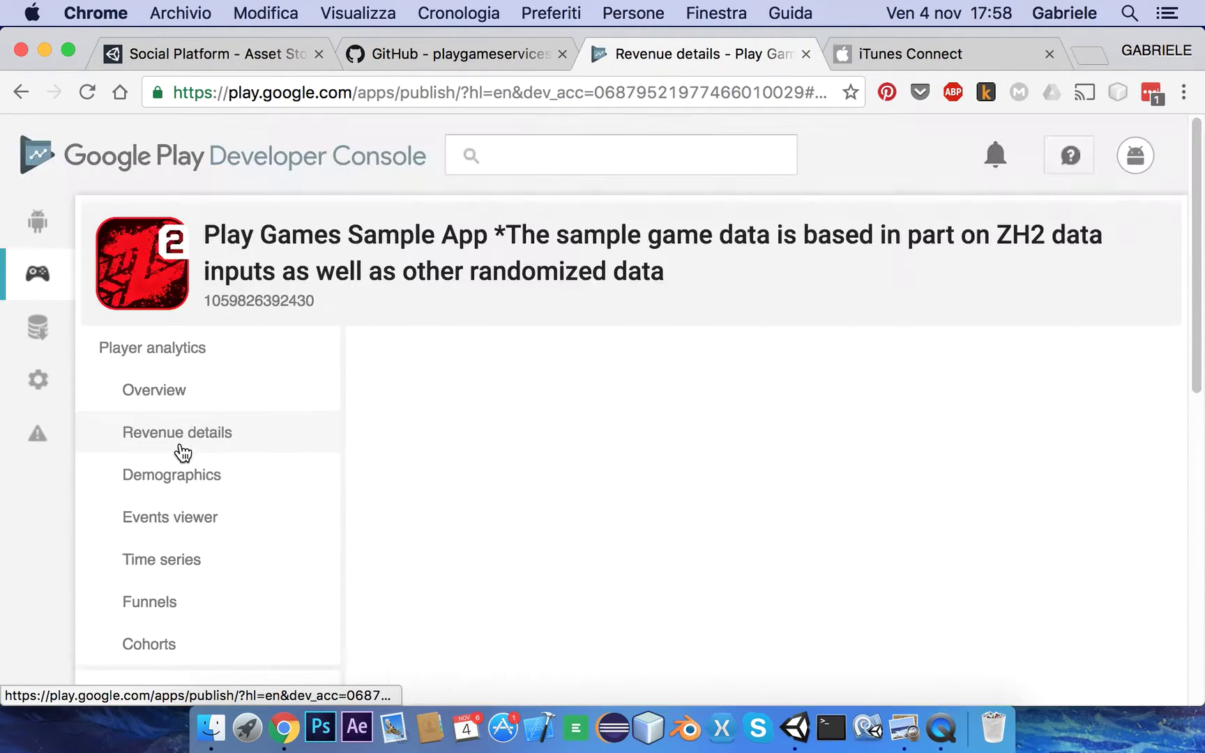
pyautogui.scroll(-4, 474, 405)
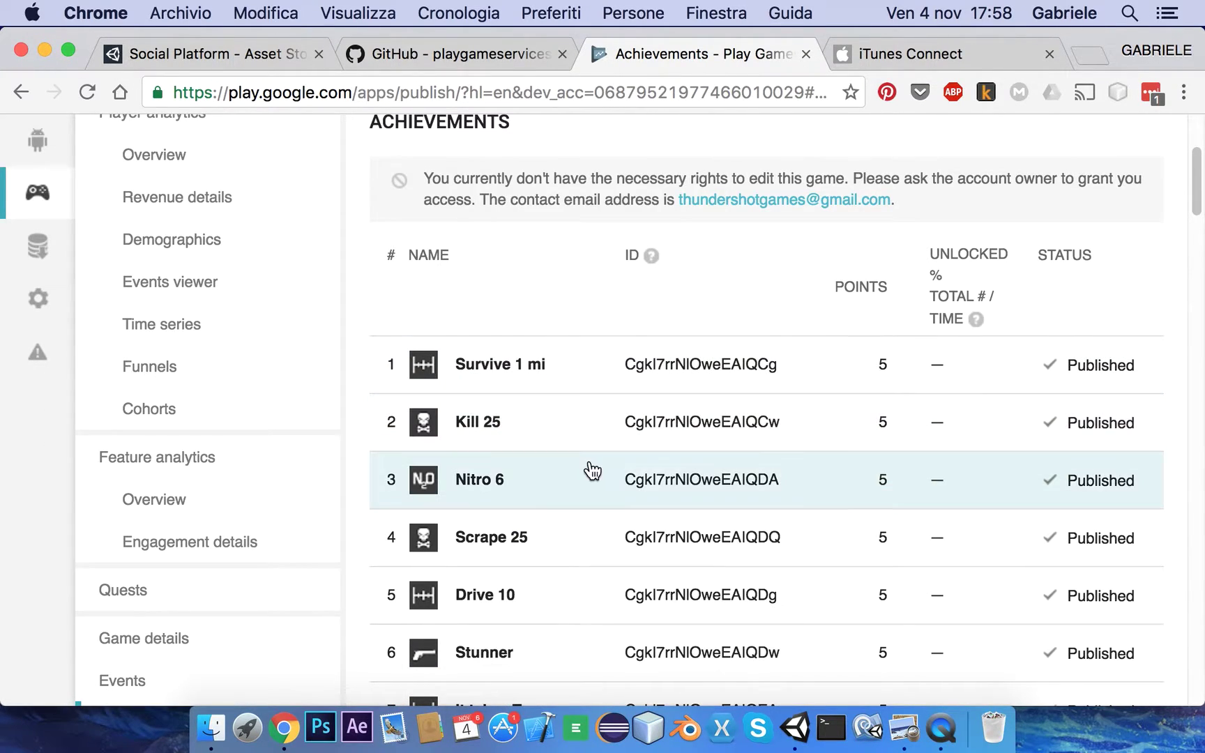
pyautogui.scroll(-6, 589, 472)
# Check the sample game's leaderboard IDs, then return to the game services list.
pyautogui.click(178, 401)
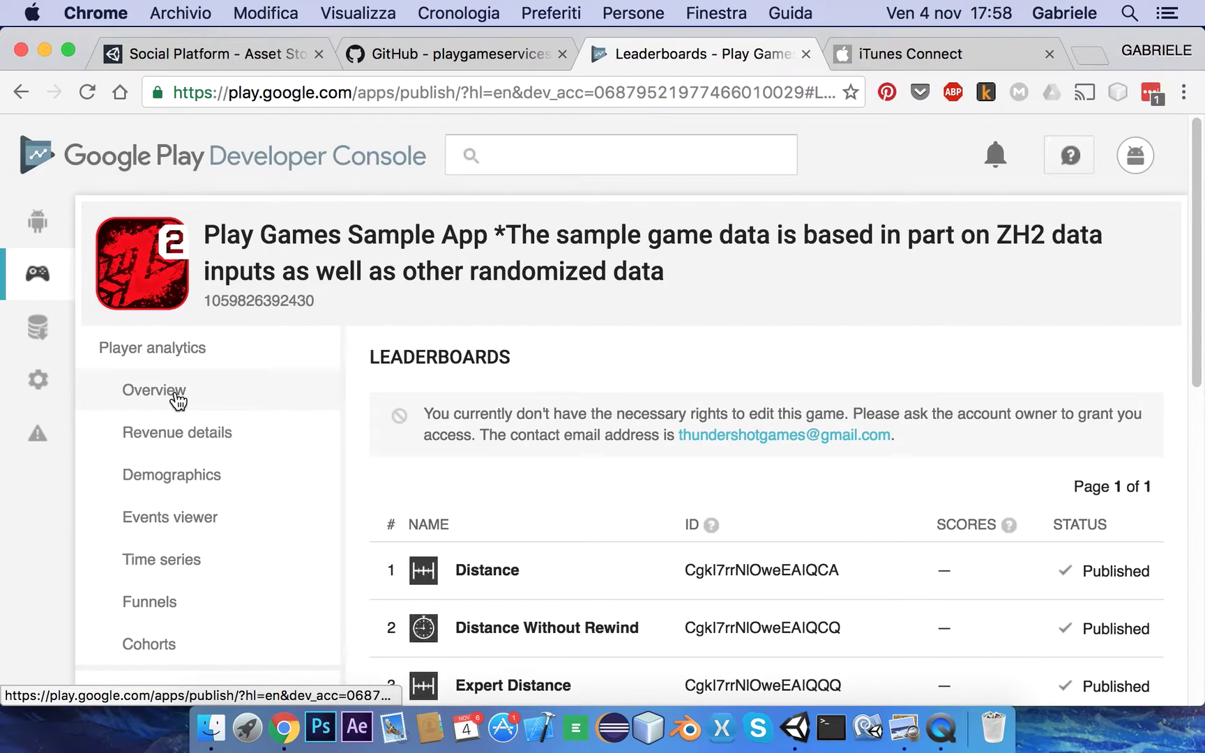
pyautogui.scroll(-7, 315, 462)
pyautogui.scroll(3, 586, 447)
pyautogui.scroll(1, 629, 447)
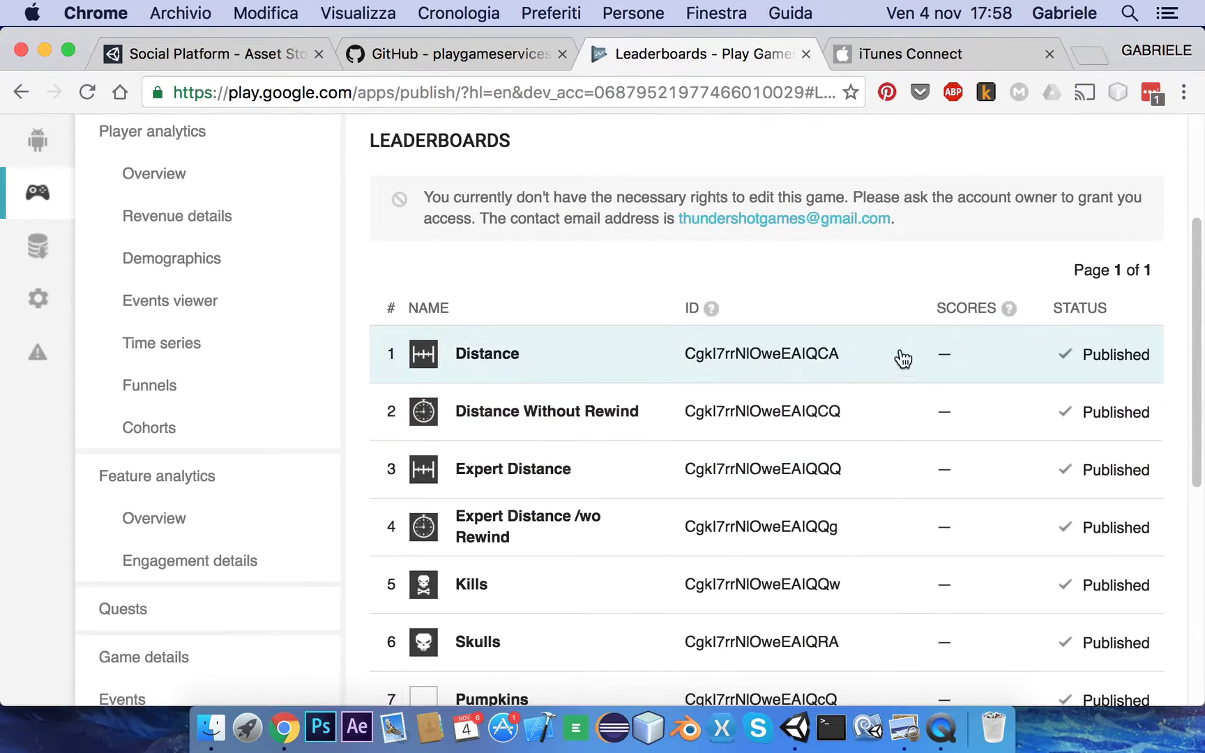
pyautogui.click(39, 190)
# Open Pamman's achievements list and view the 4nd level achievement's details.
pyautogui.click(189, 335)
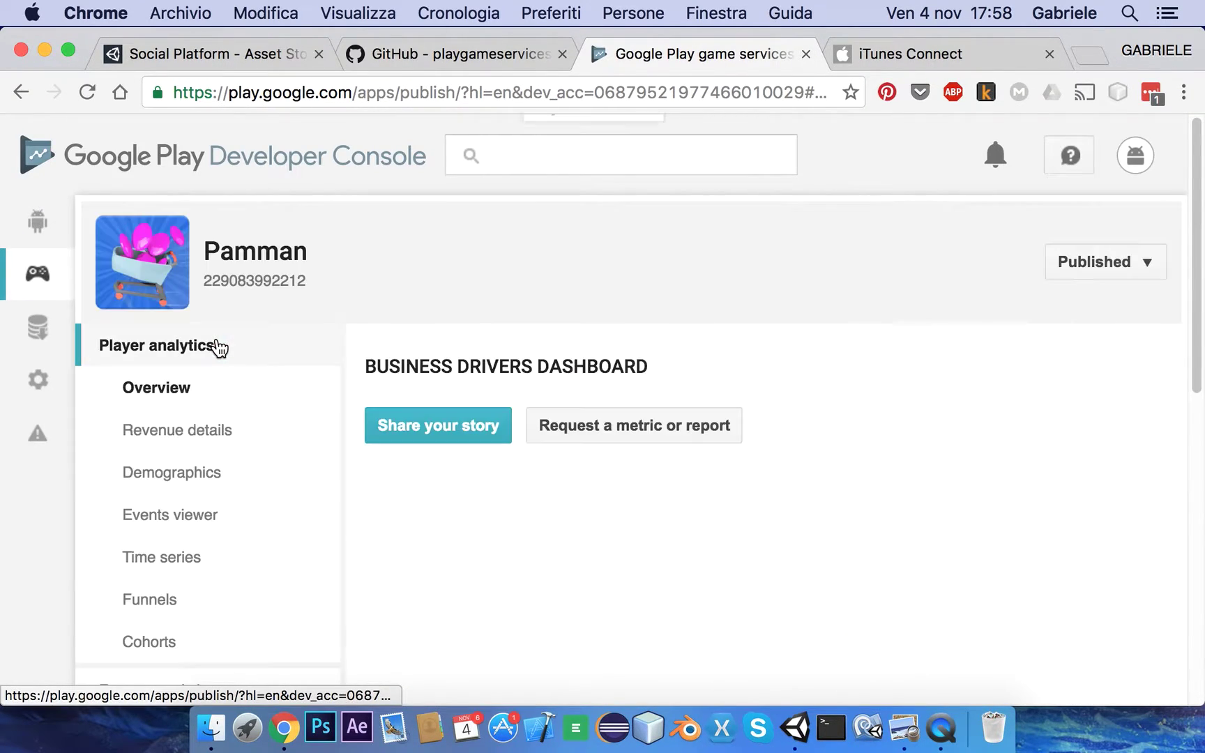
pyautogui.scroll(-10, 307, 371)
pyautogui.click(149, 371)
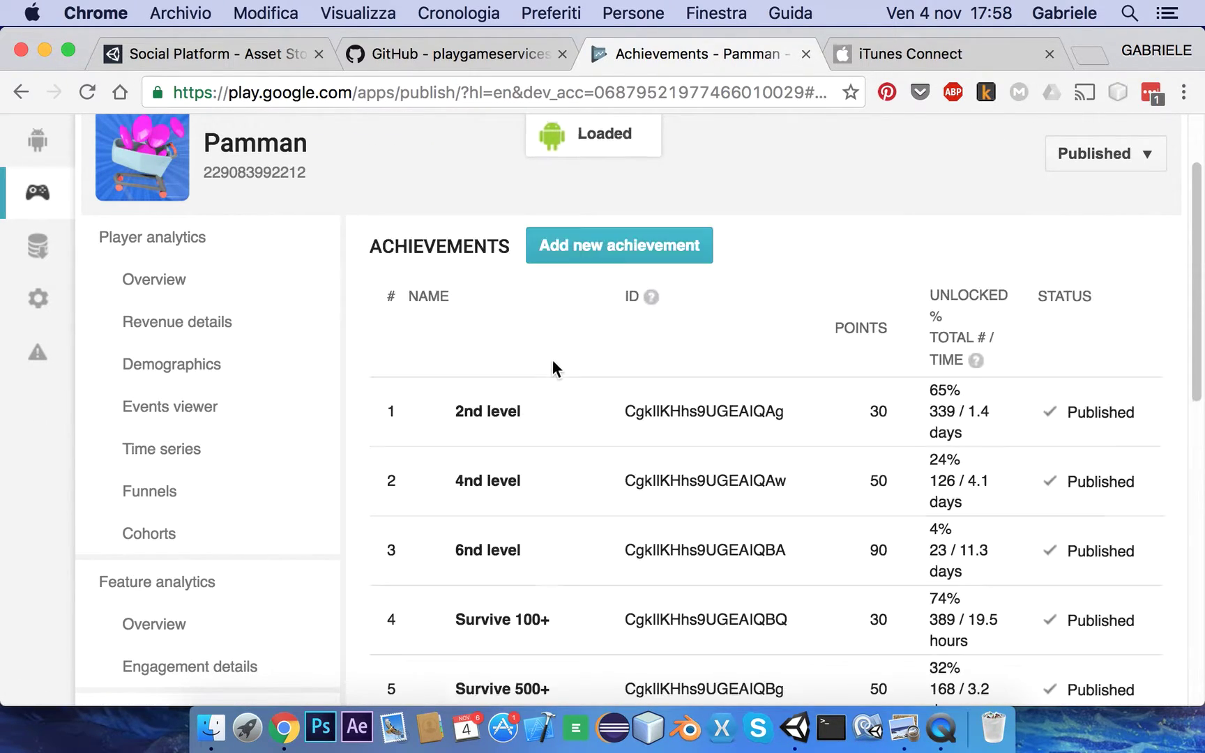
pyautogui.scroll(-3, 551, 363)
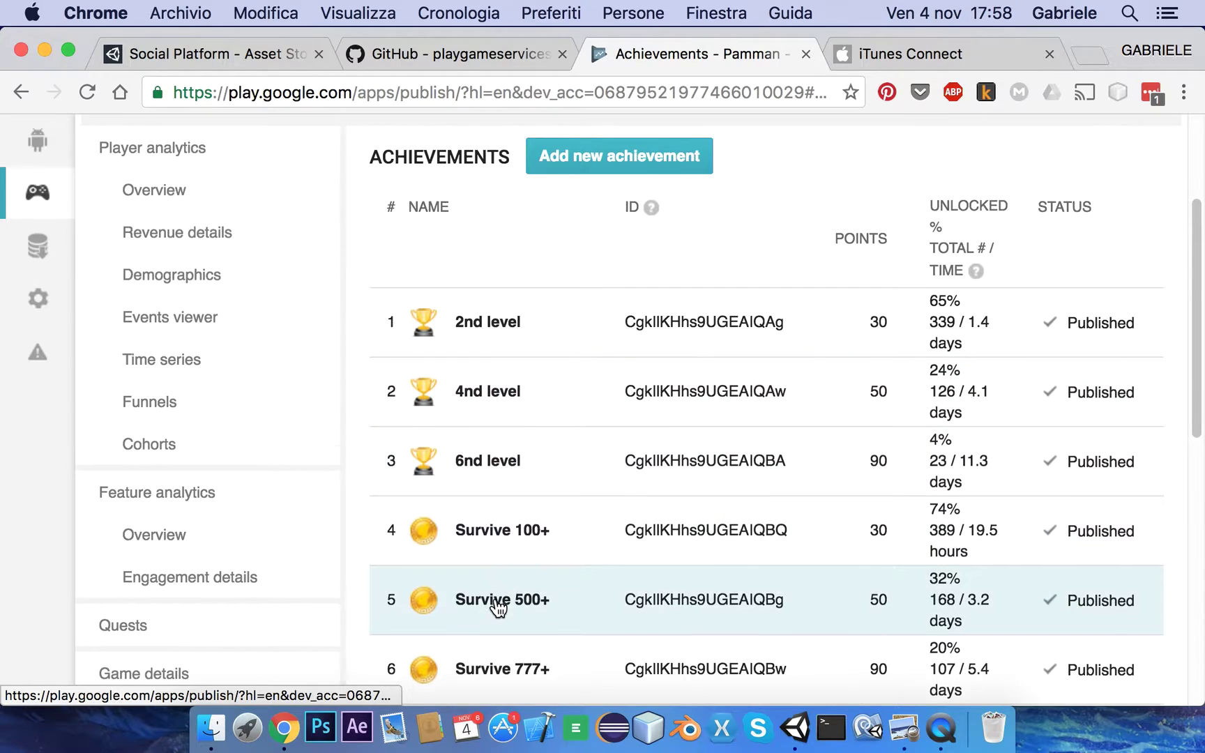
pyautogui.scroll(-7, 491, 348)
pyautogui.click(479, 199)
# Review Pamman's Pamman and Levels reached leaderboard IDs, then switch to iTunes Connect.
pyautogui.scroll(-1, 525, 369)
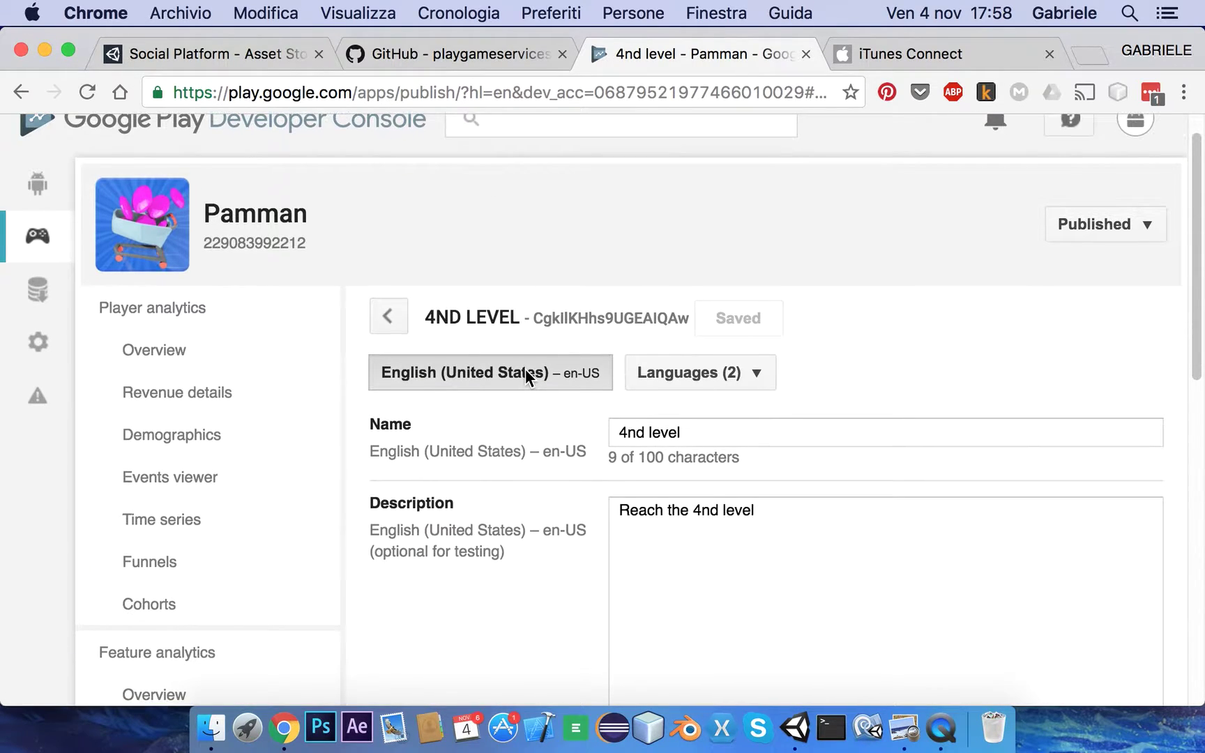
pyautogui.scroll(-15, 624, 453)
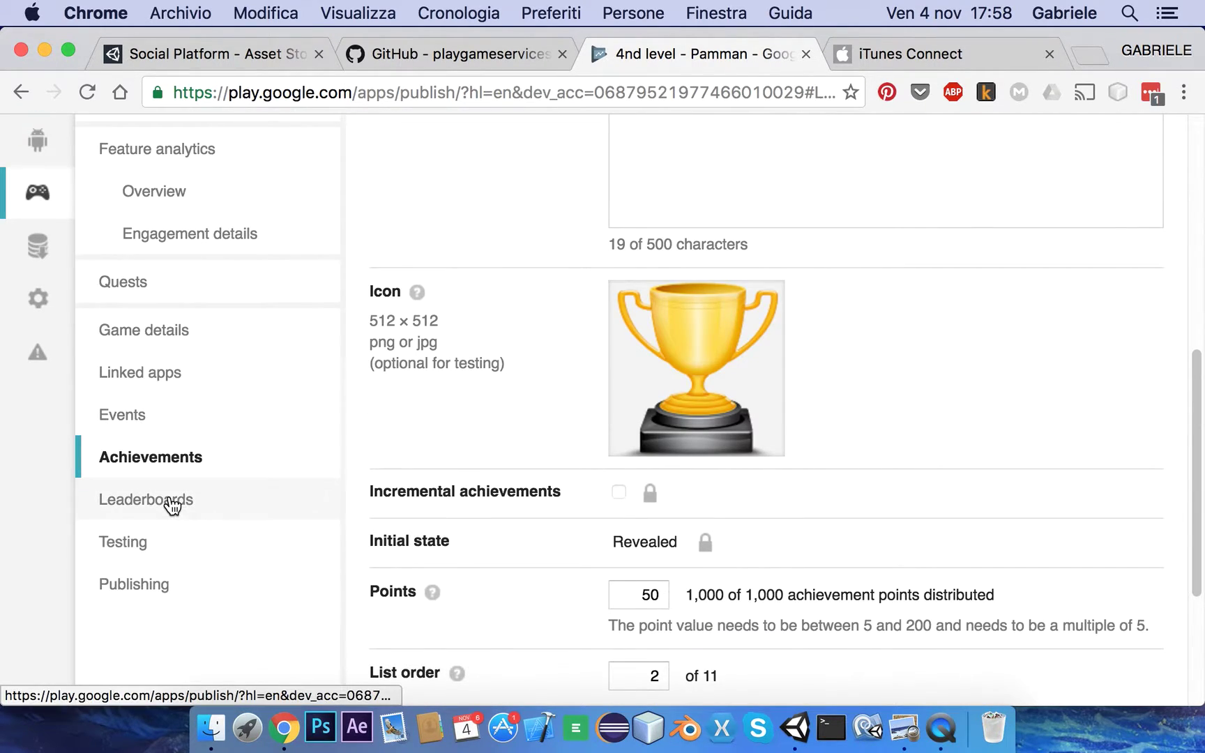
pyautogui.click(170, 501)
pyautogui.scroll(-3, 565, 376)
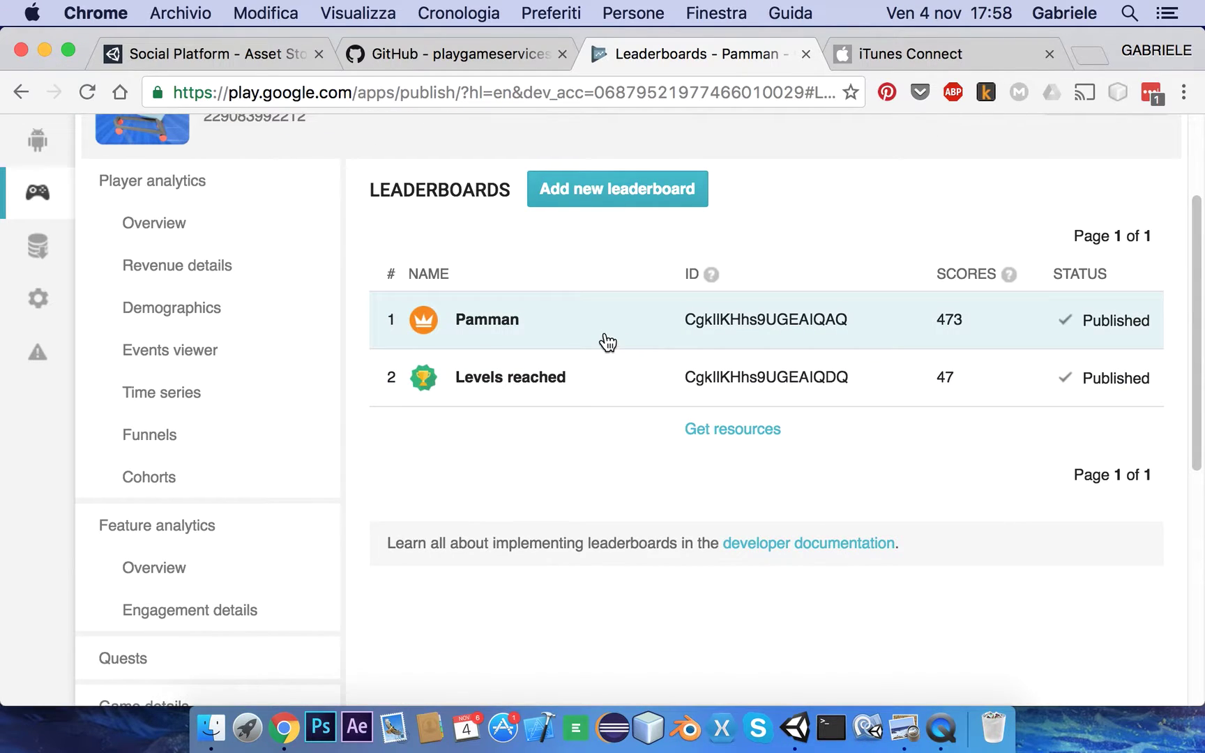
pyautogui.scroll(-1, 592, 357)
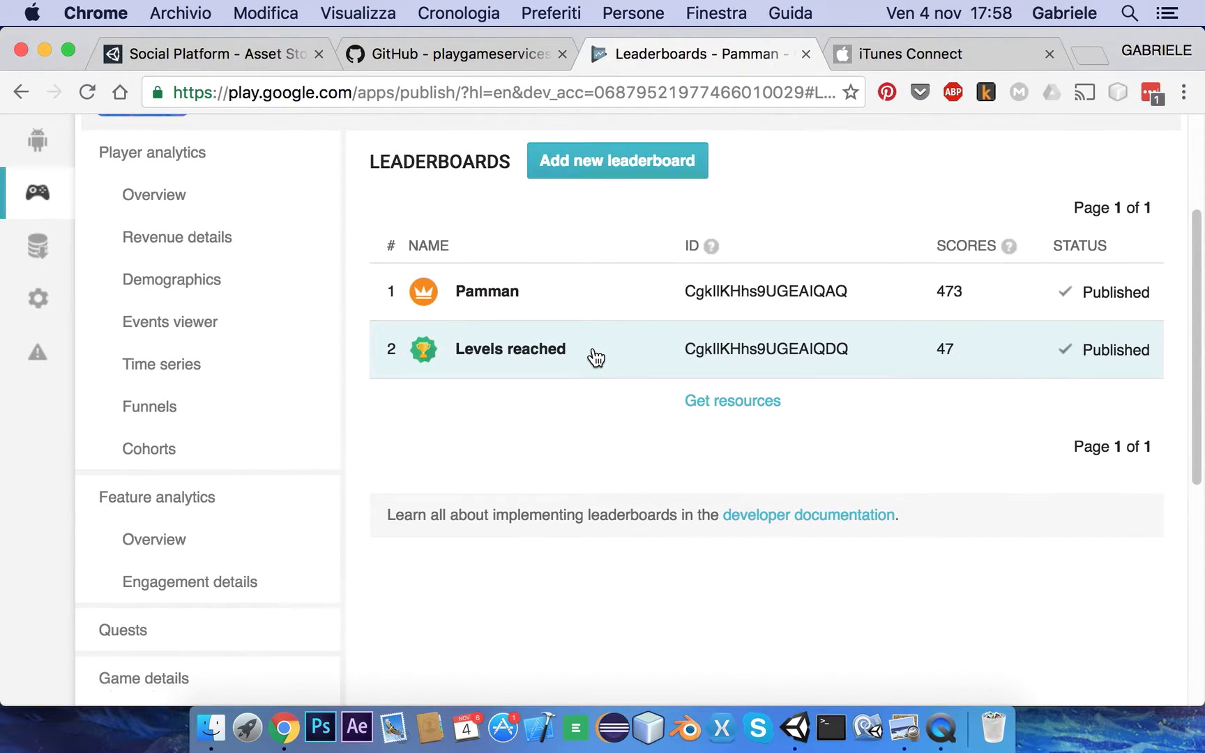
pyautogui.click(898, 54)
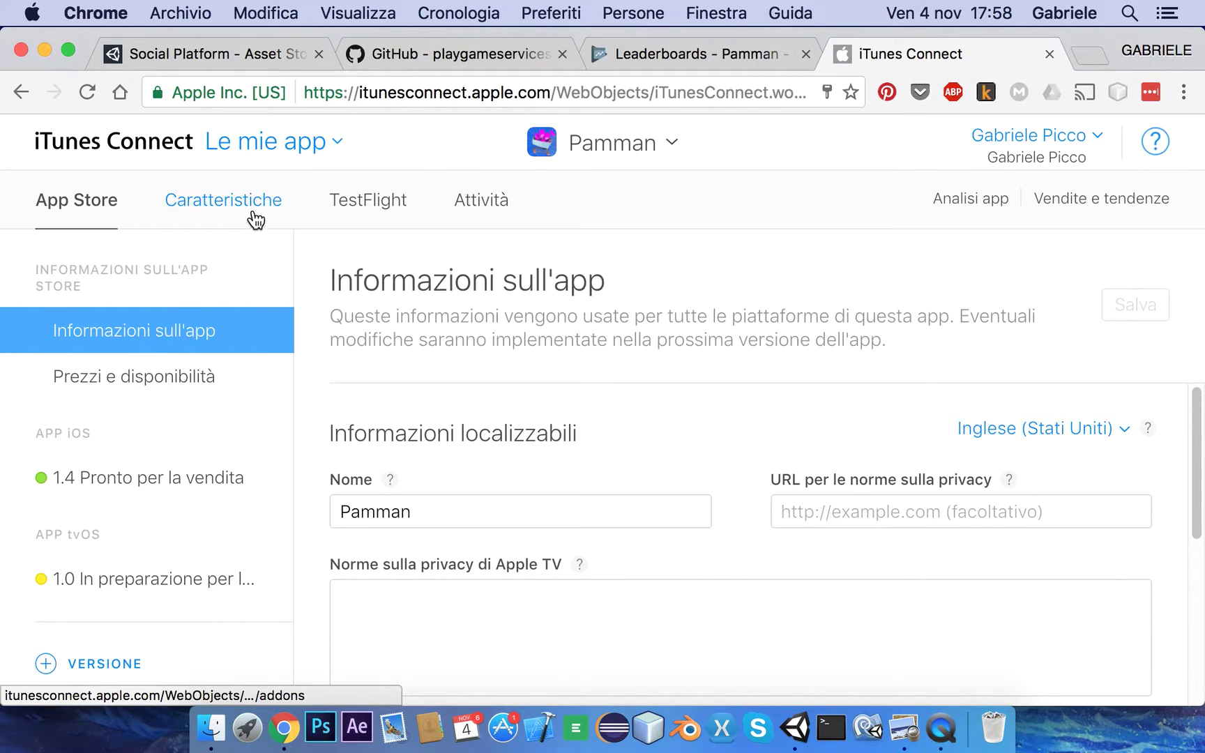
# Browse Pamman's Game Center leaderboards and achievements in iTunes Connect and open '2nd level'.
pyautogui.click(228, 207)
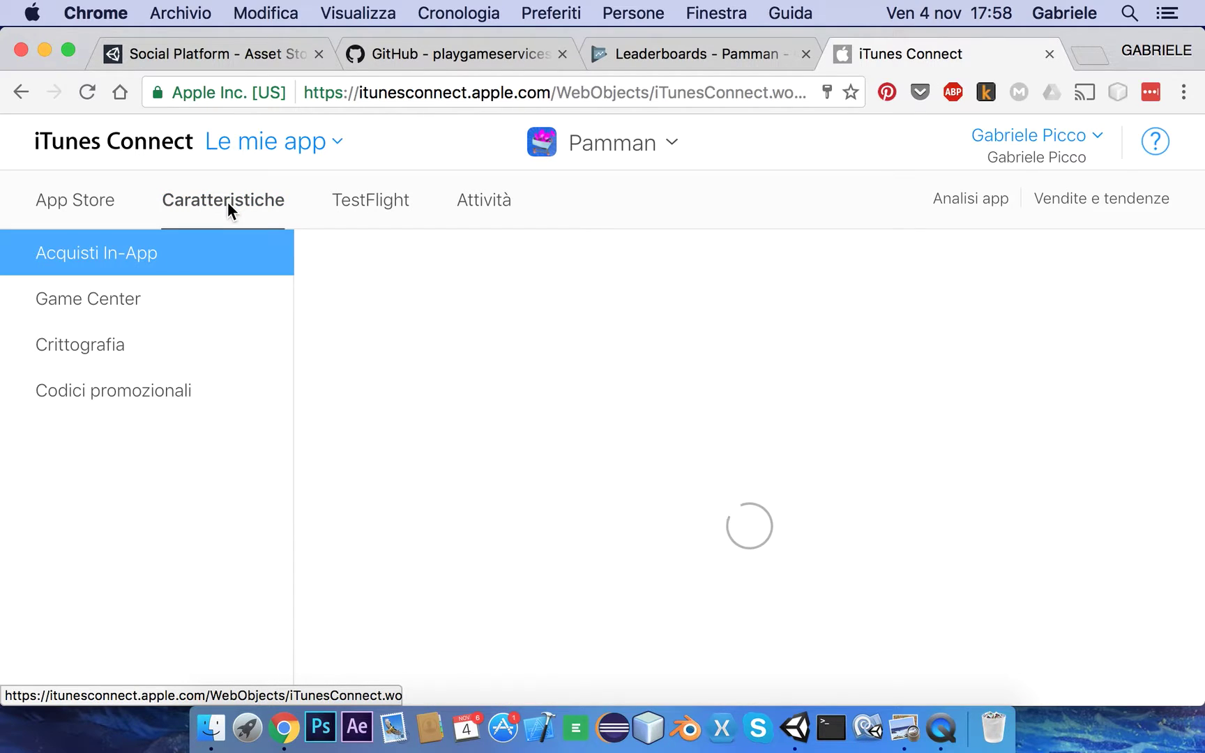
pyautogui.click(126, 307)
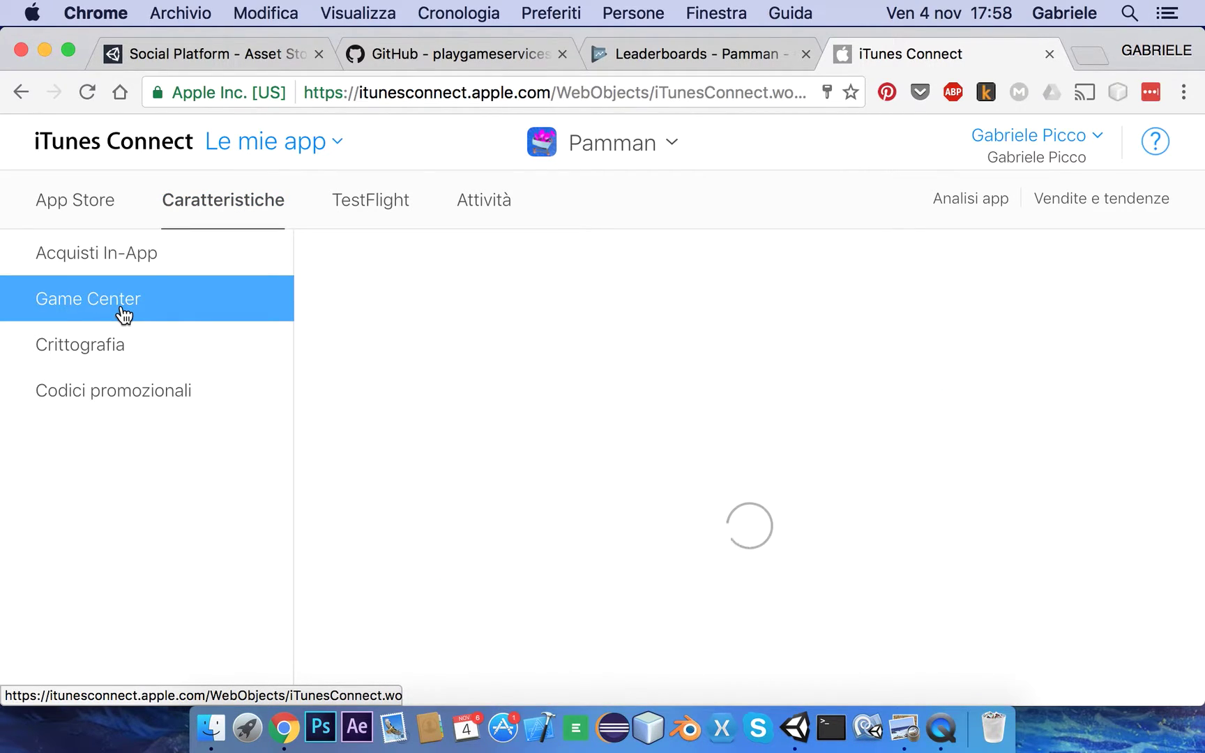
pyautogui.scroll(-3, 440, 340)
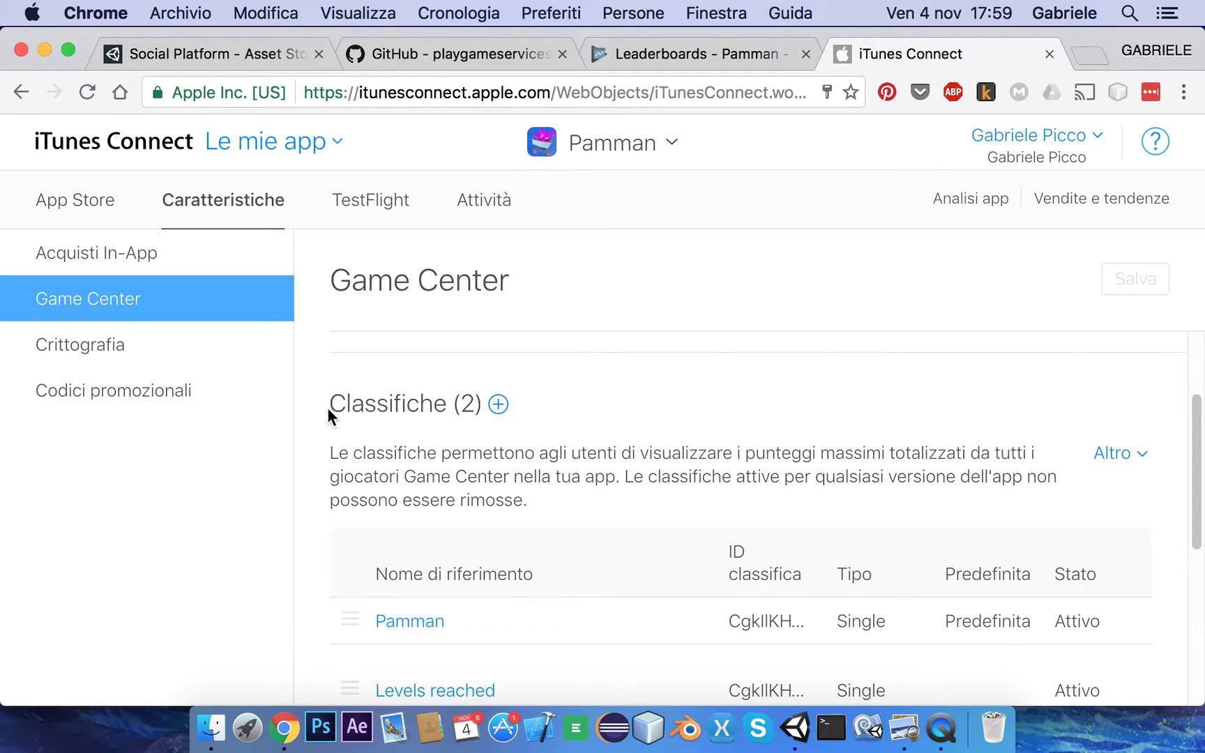
pyautogui.moveTo(328, 411); pyautogui.dragTo(483, 433)
pyautogui.scroll(-5, 483, 436)
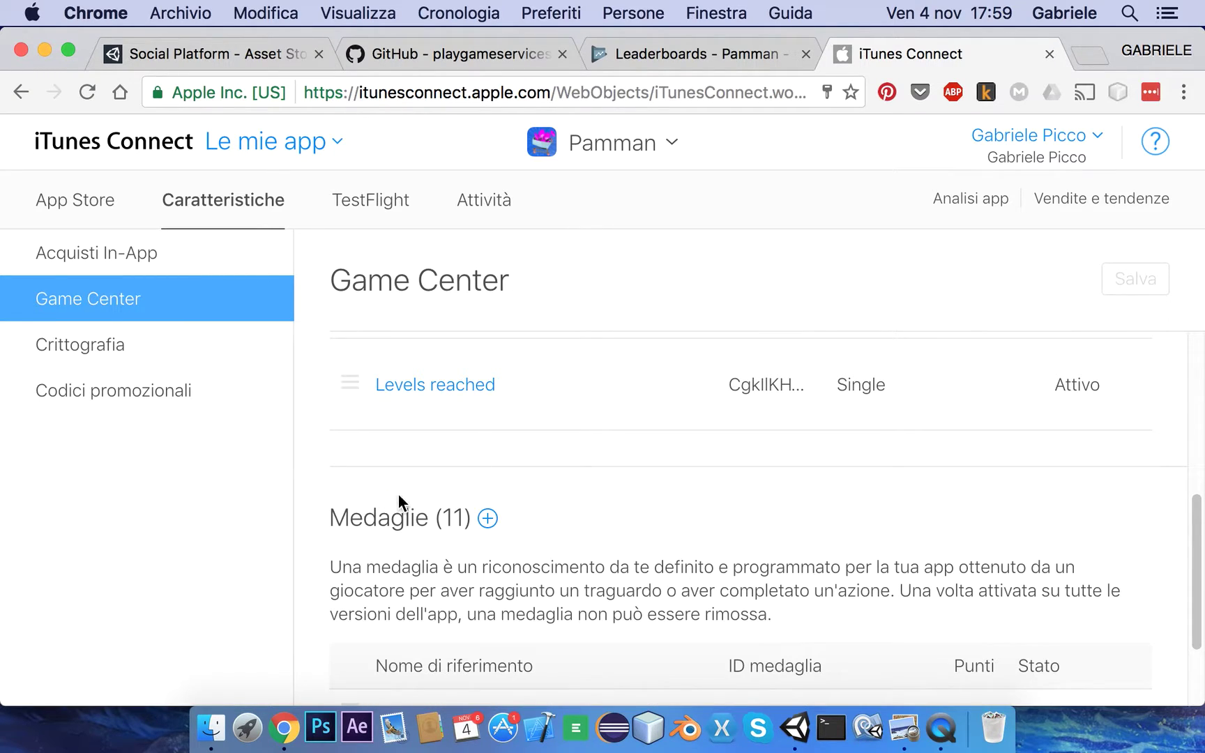
pyautogui.moveTo(325, 519); pyautogui.dragTo(429, 514)
pyautogui.scroll(-5, 418, 479)
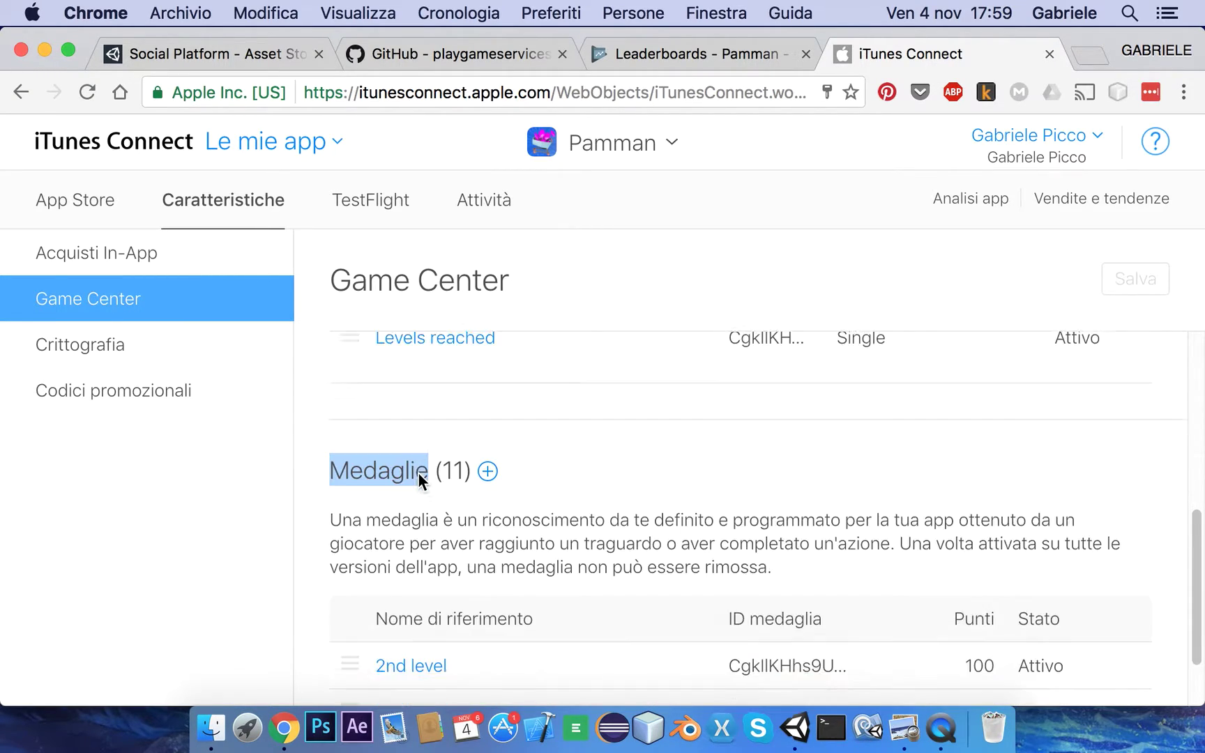
pyautogui.scroll(-3, 417, 471)
pyautogui.scroll(-1, 709, 387)
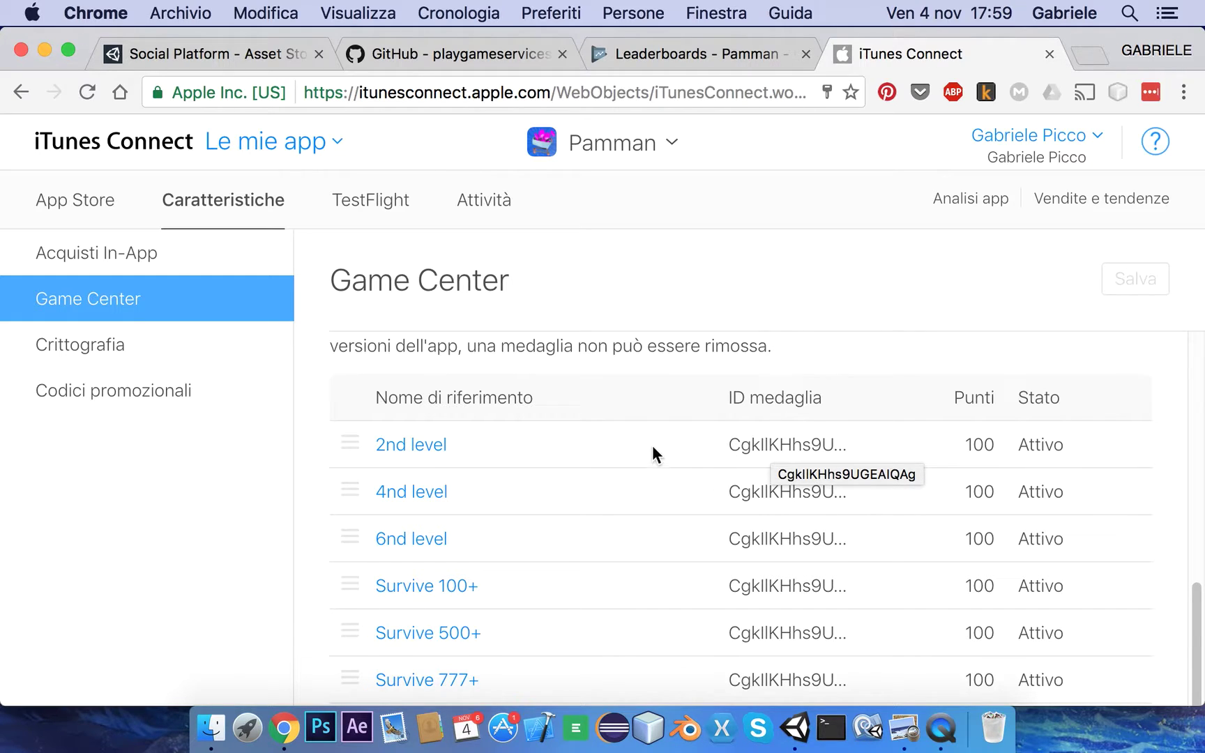
pyautogui.click(435, 454)
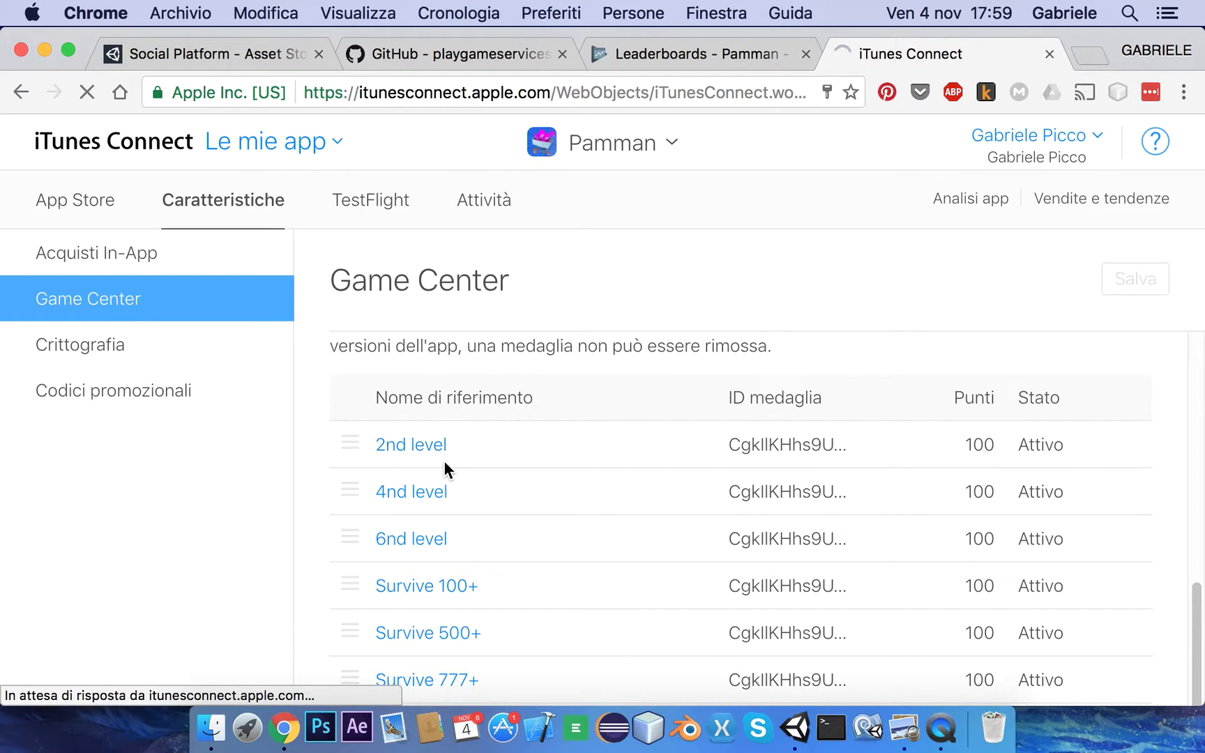
# Select the 2nd level achievement ID CgkIlKHhs9UGEAIQAg, then return to Google Play's Pamman leaderboards.
pyautogui.scroll(-1, 348, 333)
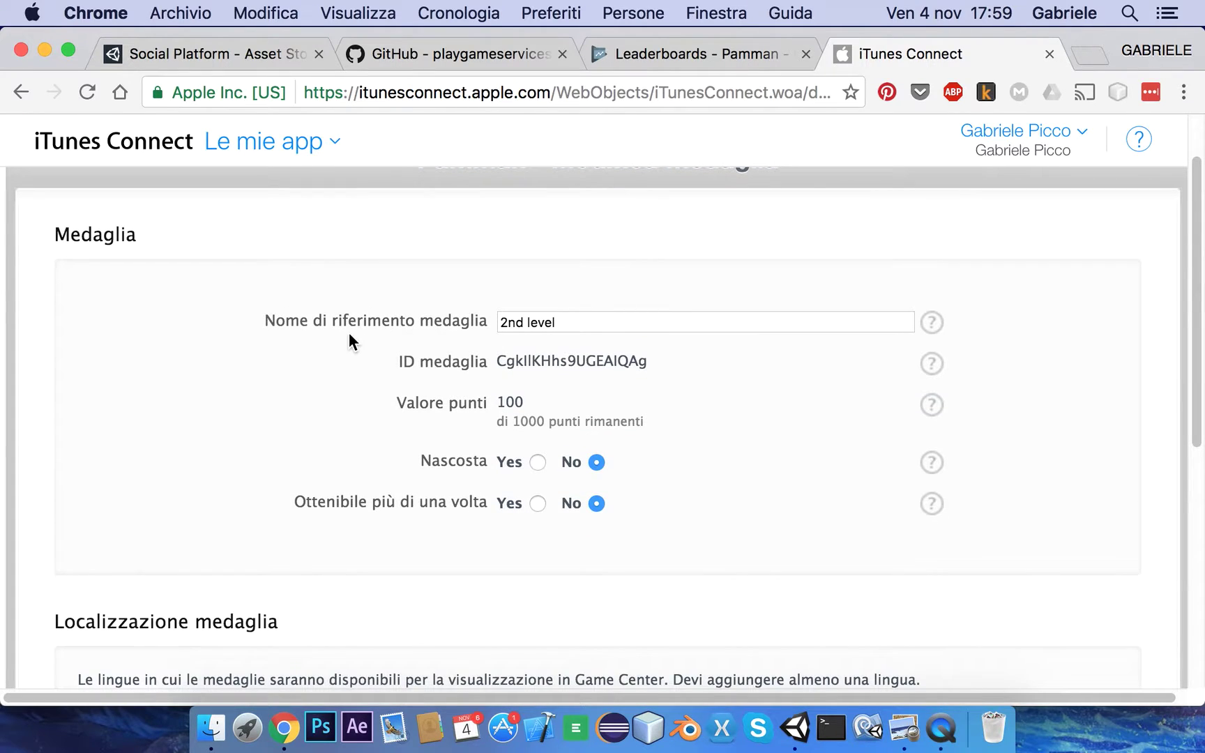
pyautogui.moveTo(416, 322); pyautogui.dragTo(434, 322)
pyautogui.moveTo(578, 326); pyautogui.dragTo(493, 325)
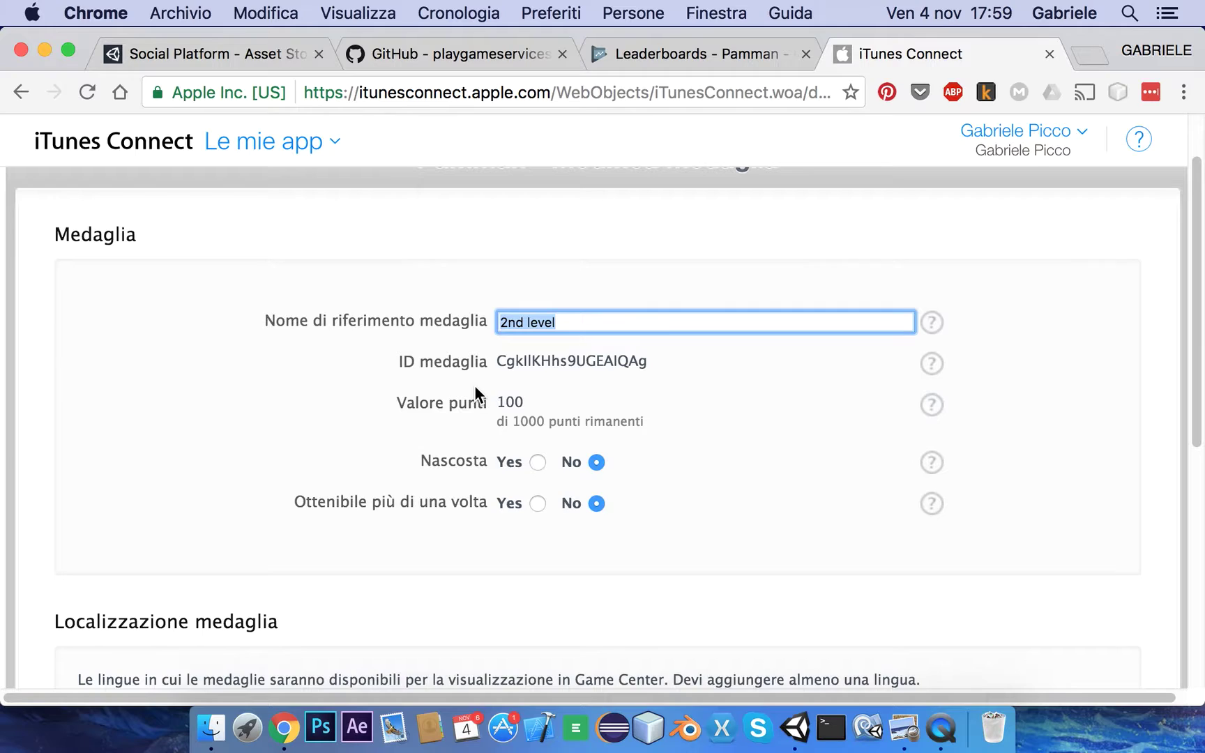
pyautogui.scroll(-1, 474, 385)
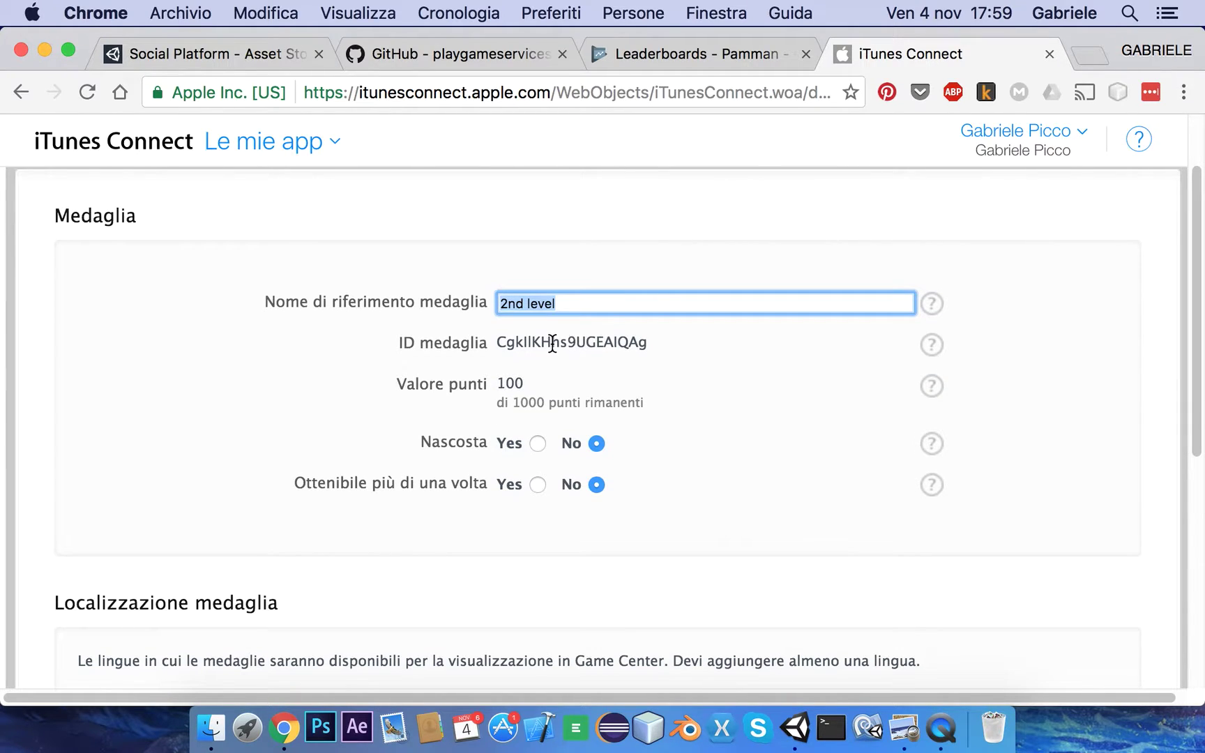
pyautogui.doubleClick(552, 343)
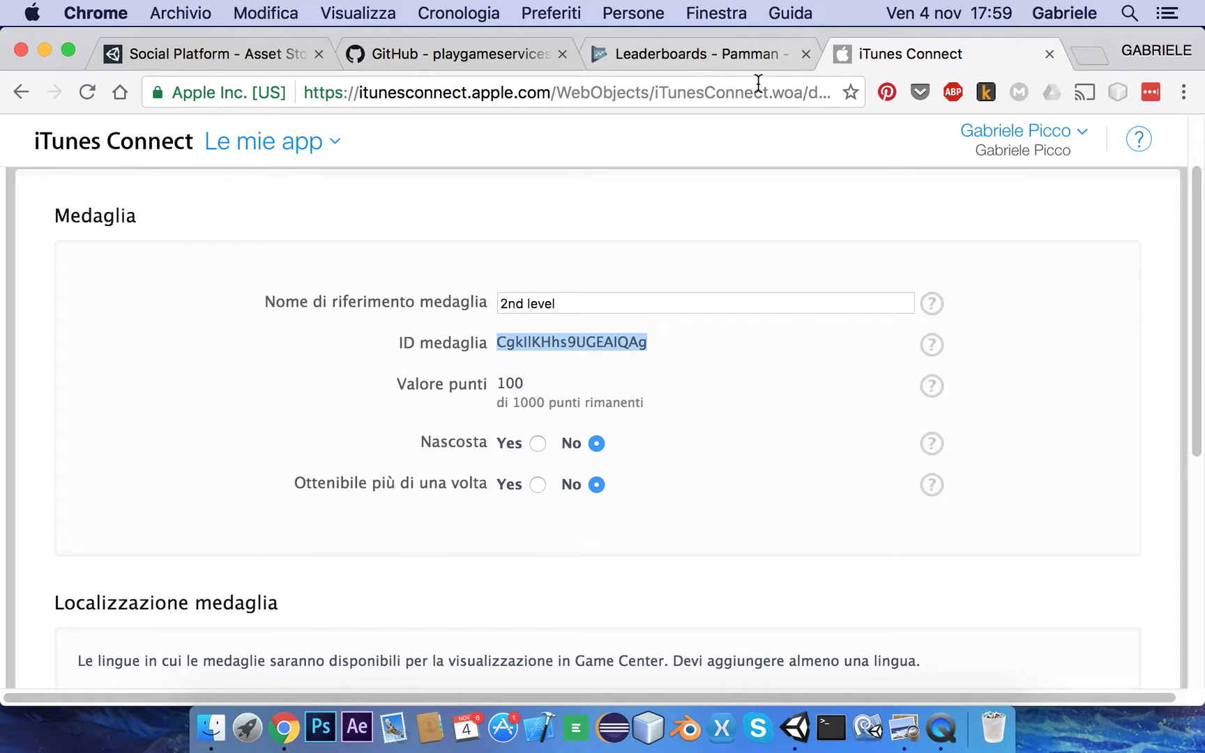
pyautogui.click(706, 61)
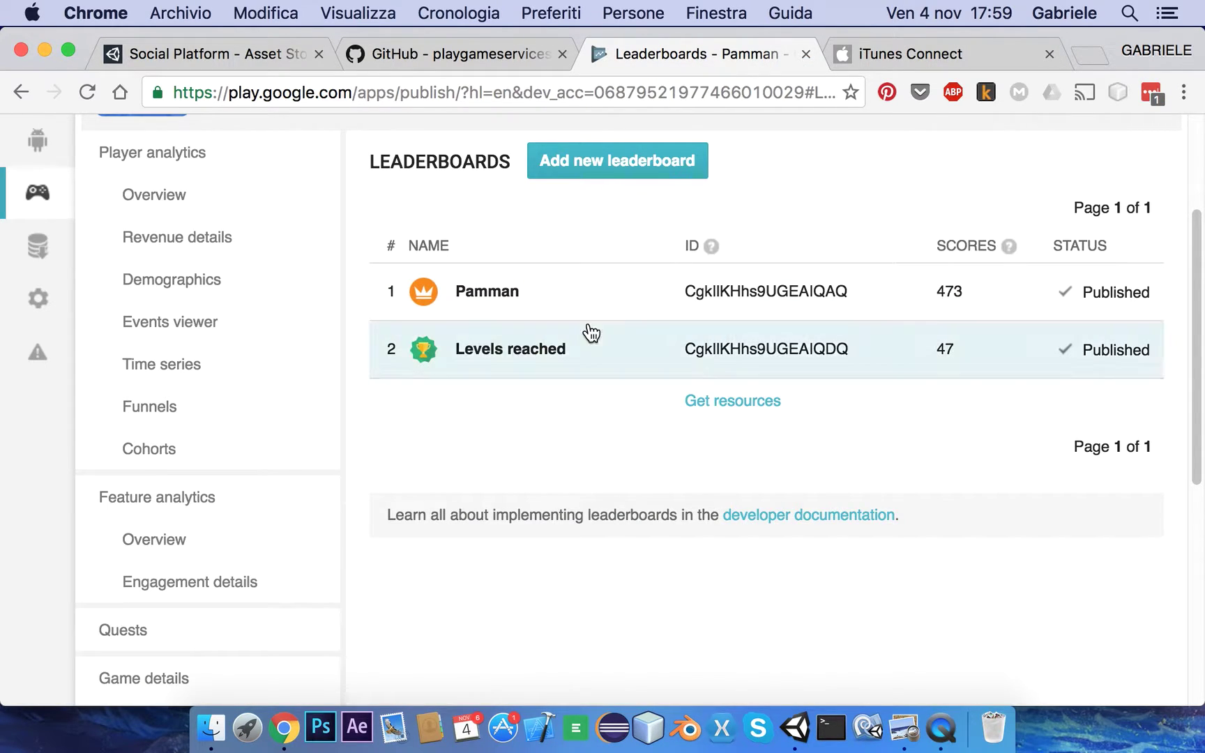
pyautogui.scroll(-5, 291, 452)
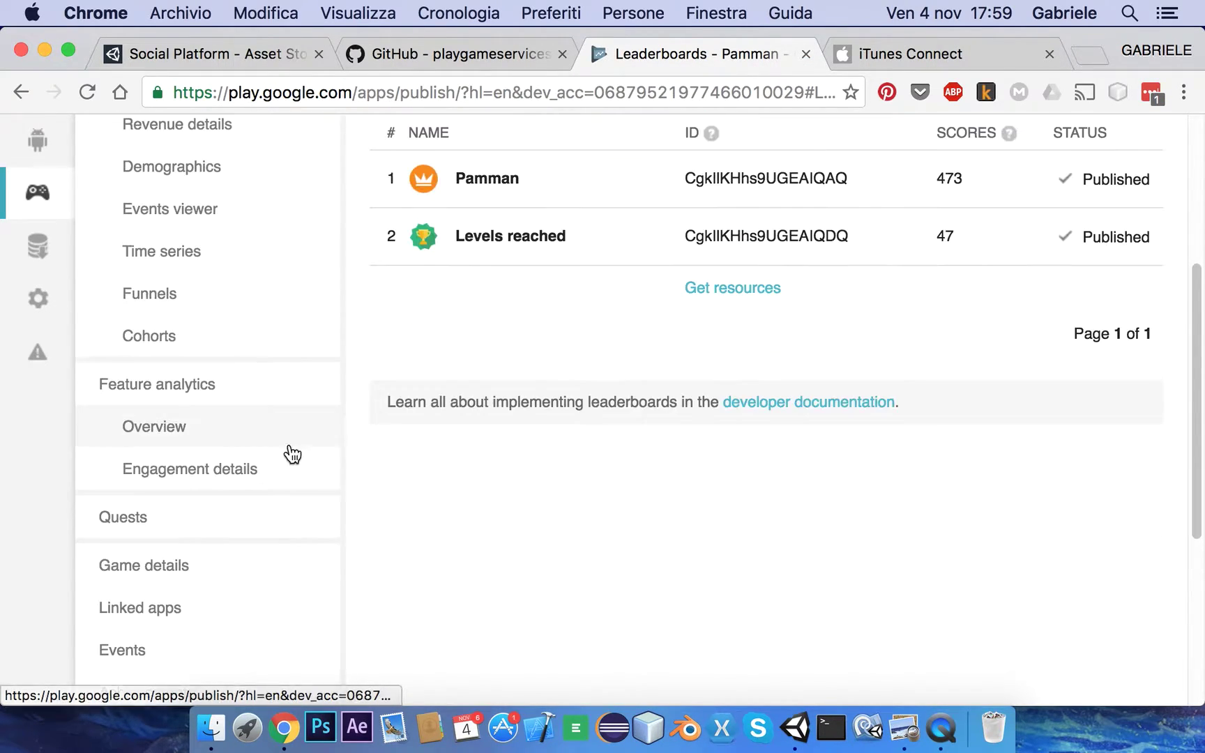
pyautogui.click(198, 621)
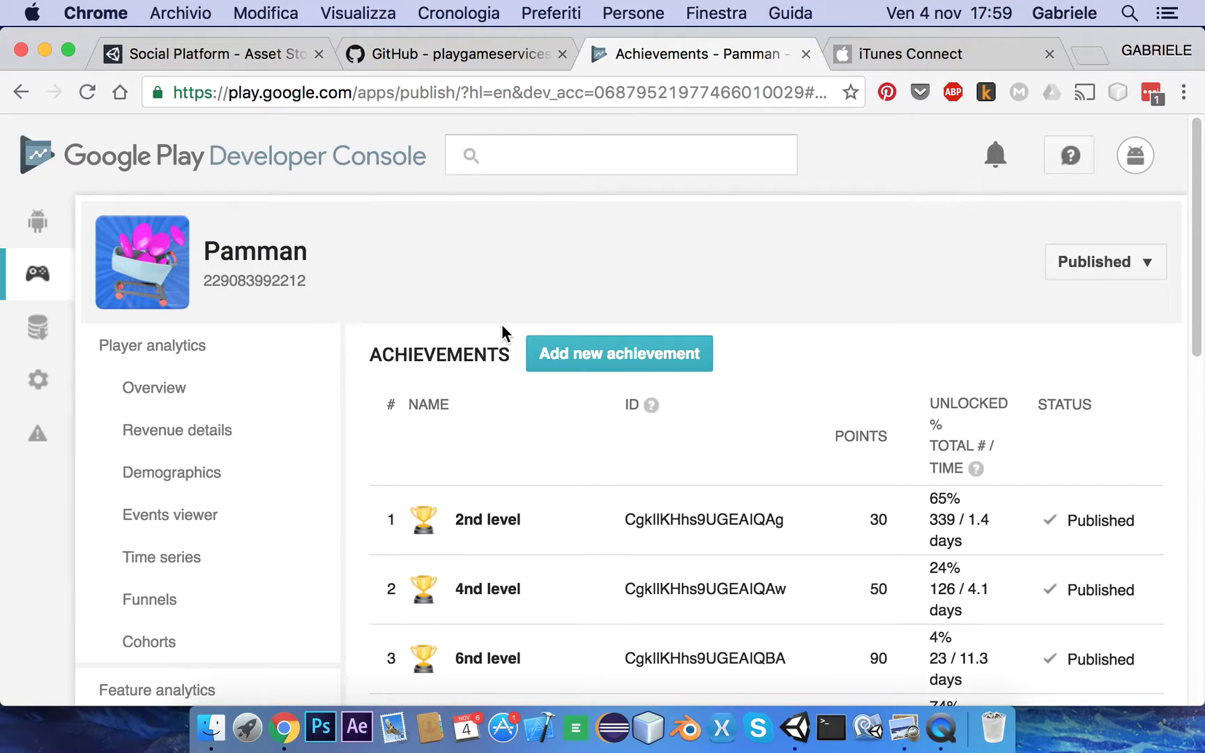
pyautogui.scroll(-1, 627, 405)
pyautogui.click(693, 484)
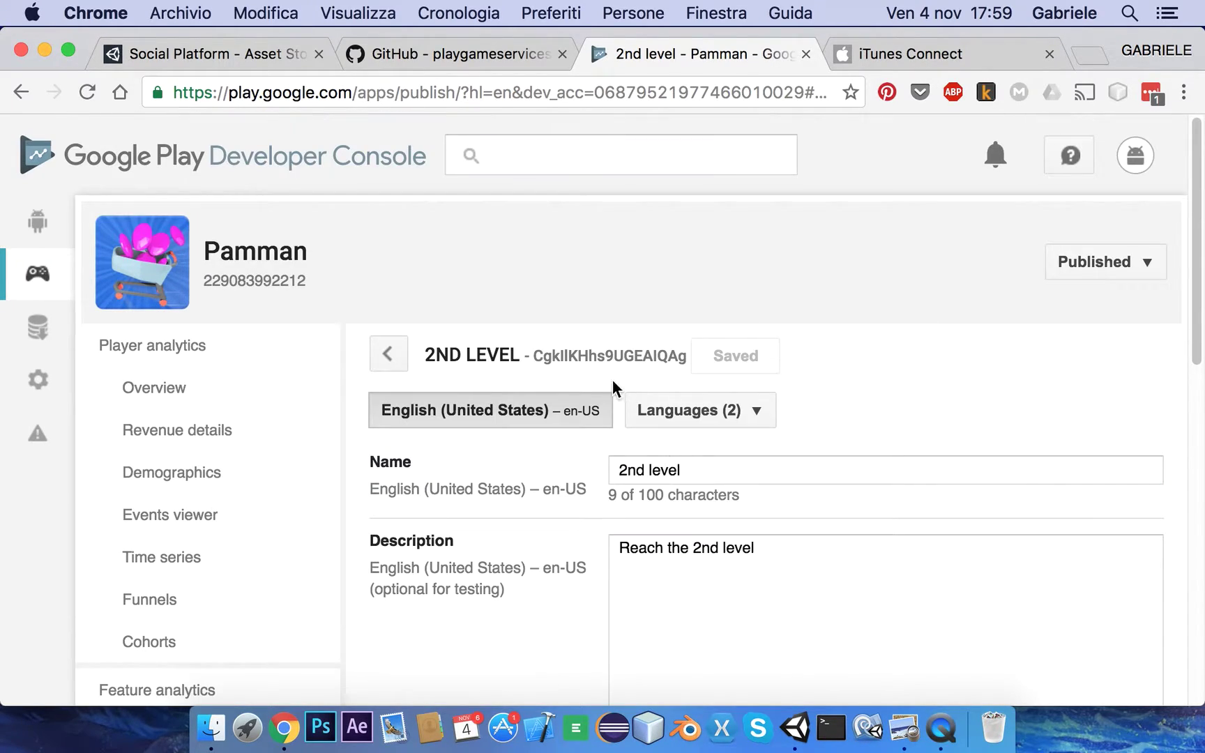
pyautogui.doubleClick(612, 356)
pyautogui.click(877, 54)
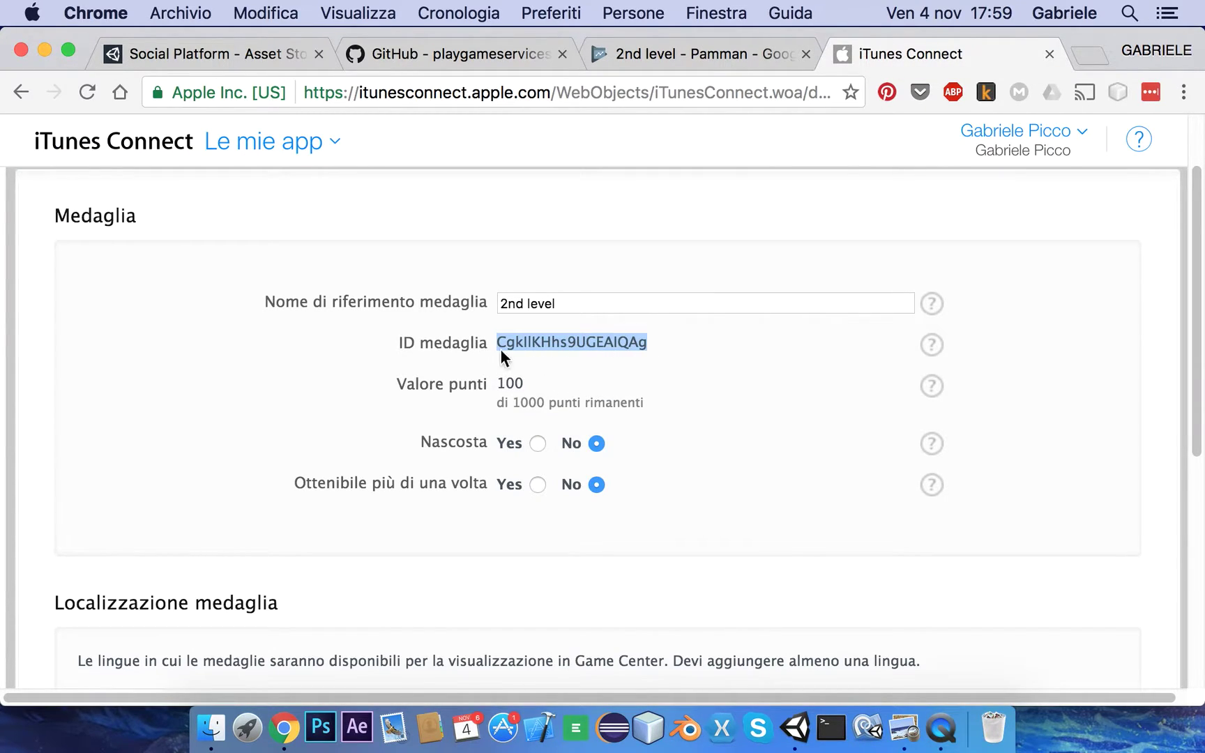
pyautogui.click(524, 344)
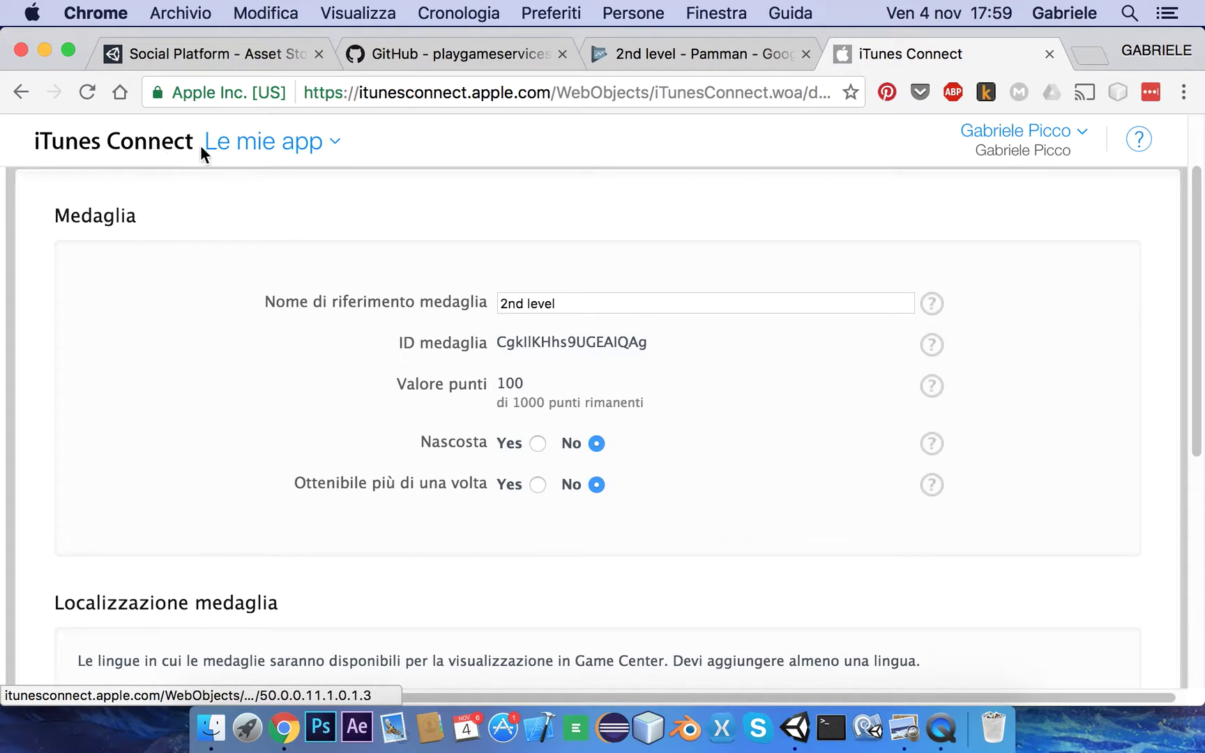
pyautogui.click(730, 56)
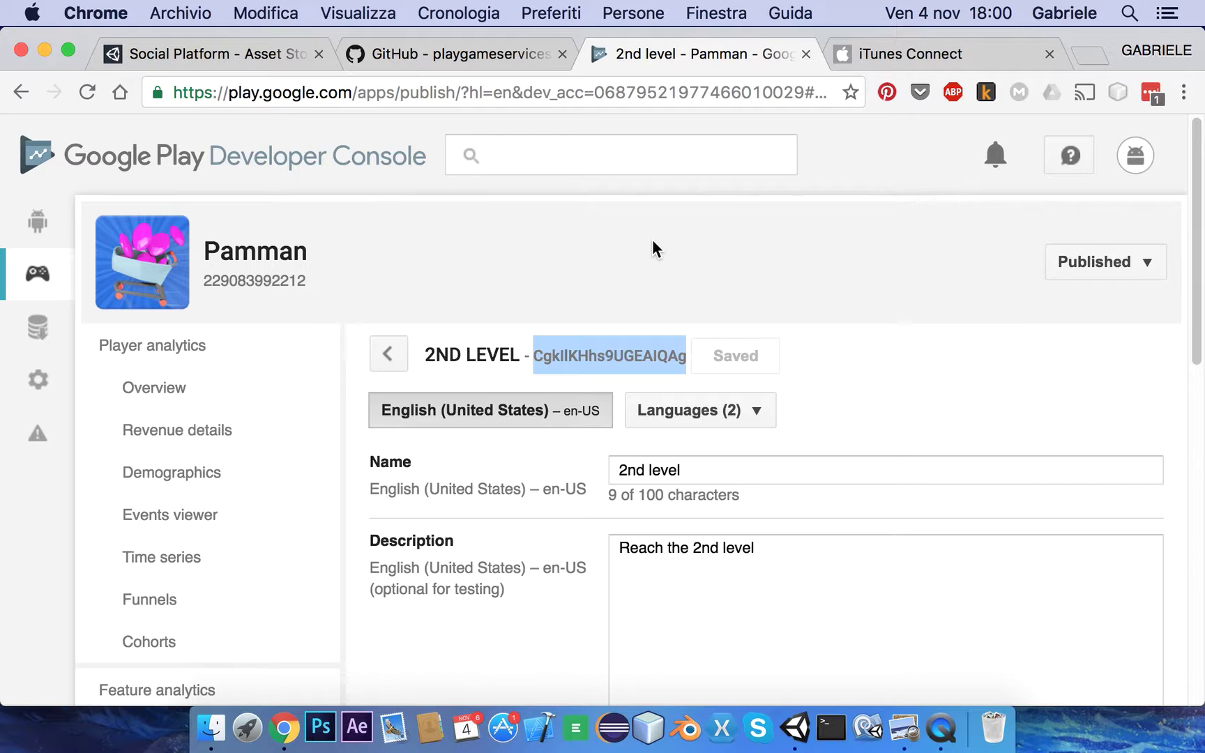
pyautogui.click(922, 54)
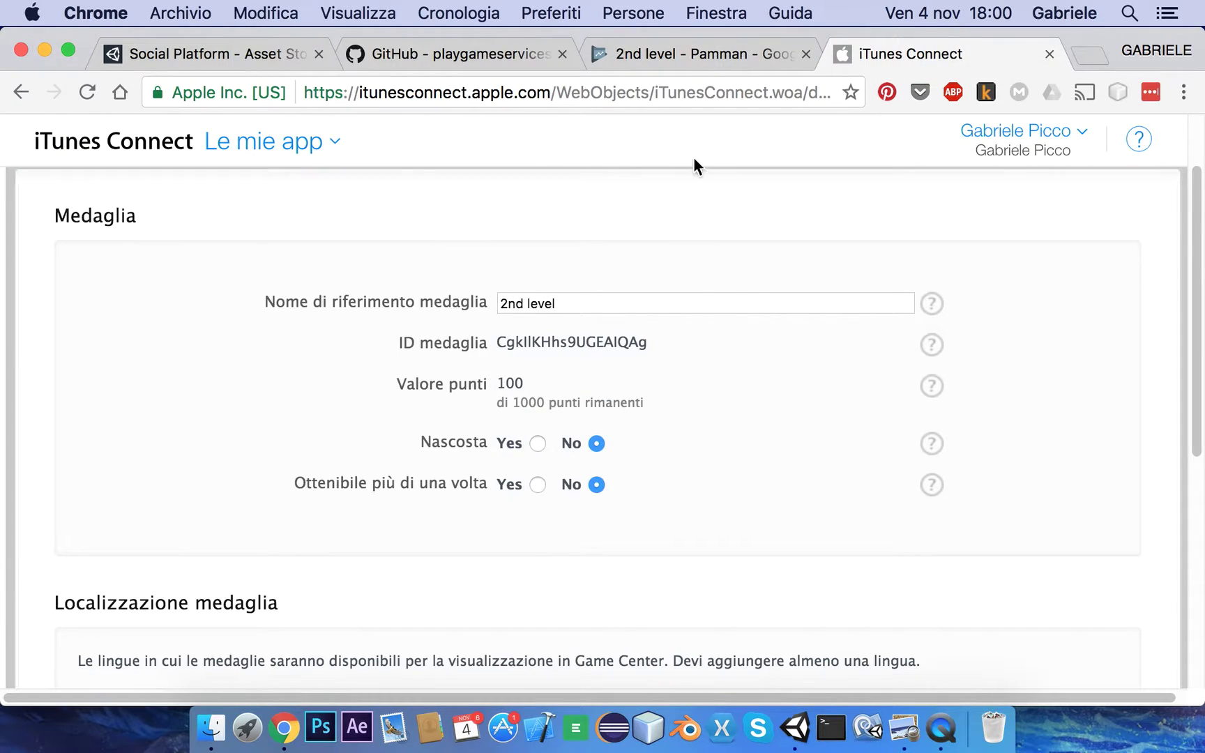
pyautogui.click(710, 58)
pyautogui.scroll(-5, 303, 519)
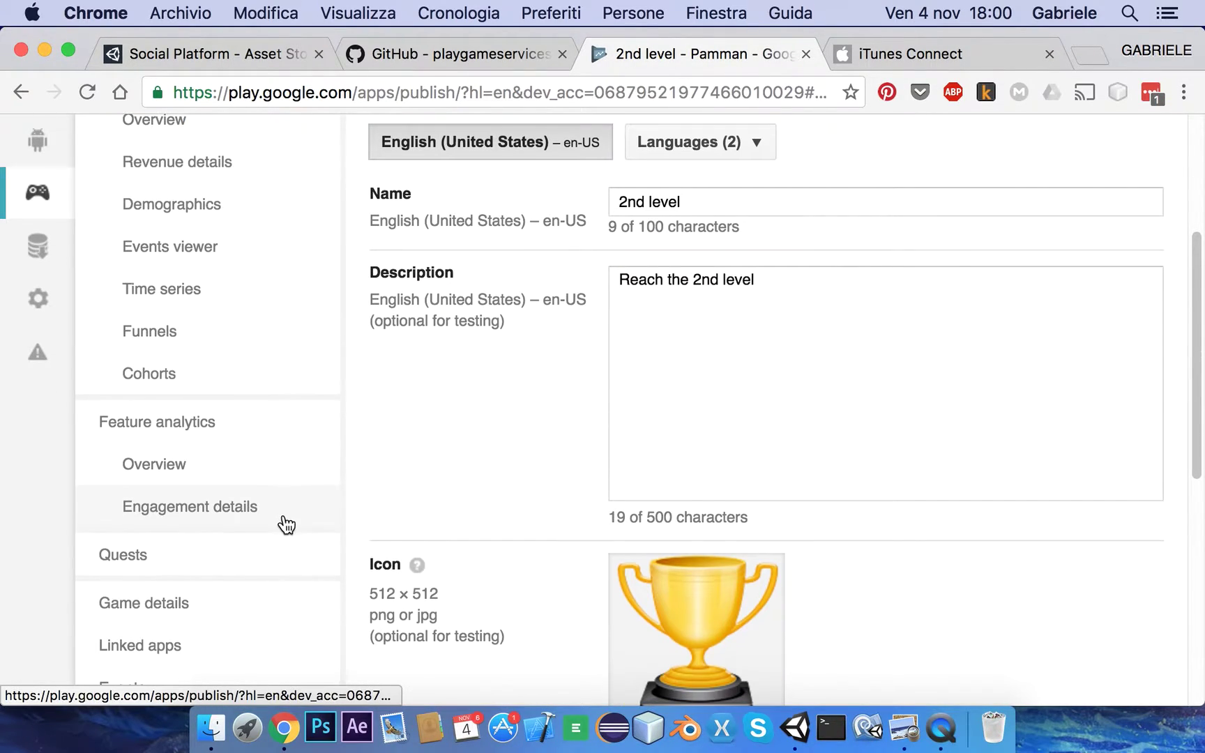
pyautogui.scroll(-5, 265, 488)
# Open Google Play's Pamman leaderboard and select its ID CgkIlKHhs9UGEAIQAQ.
pyautogui.click(174, 305)
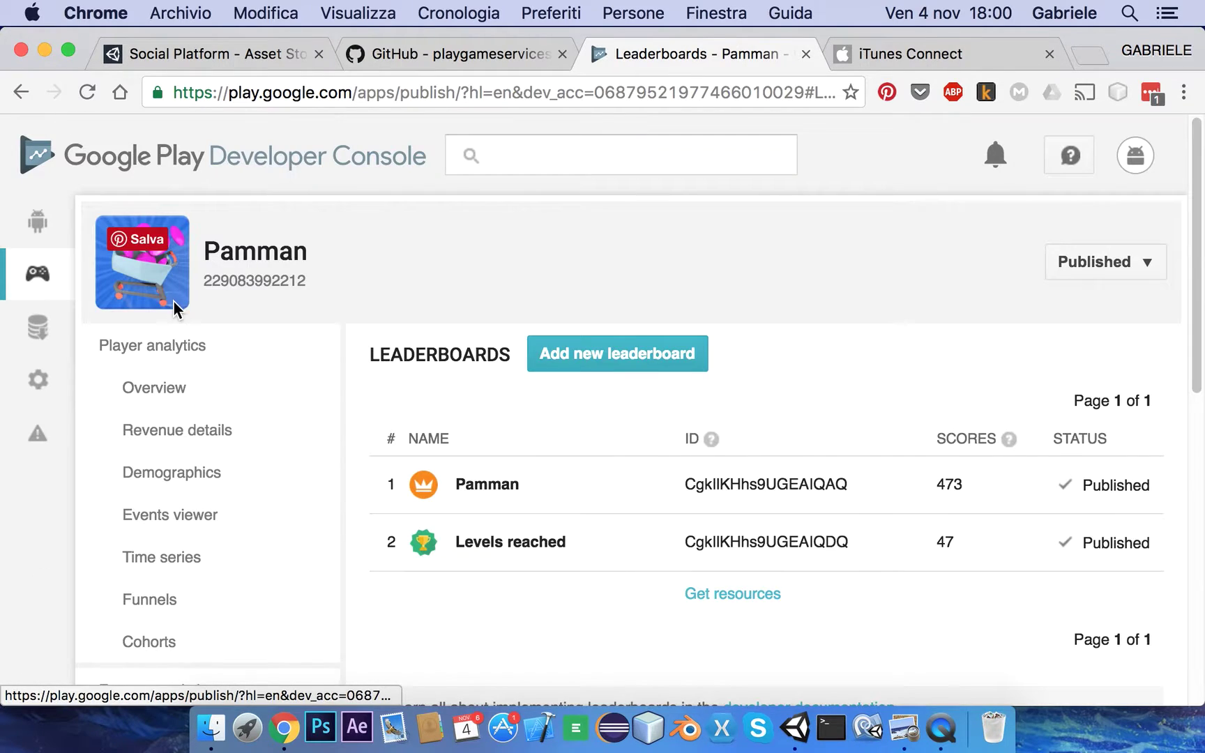
pyautogui.scroll(-1, 418, 390)
pyautogui.click(777, 435)
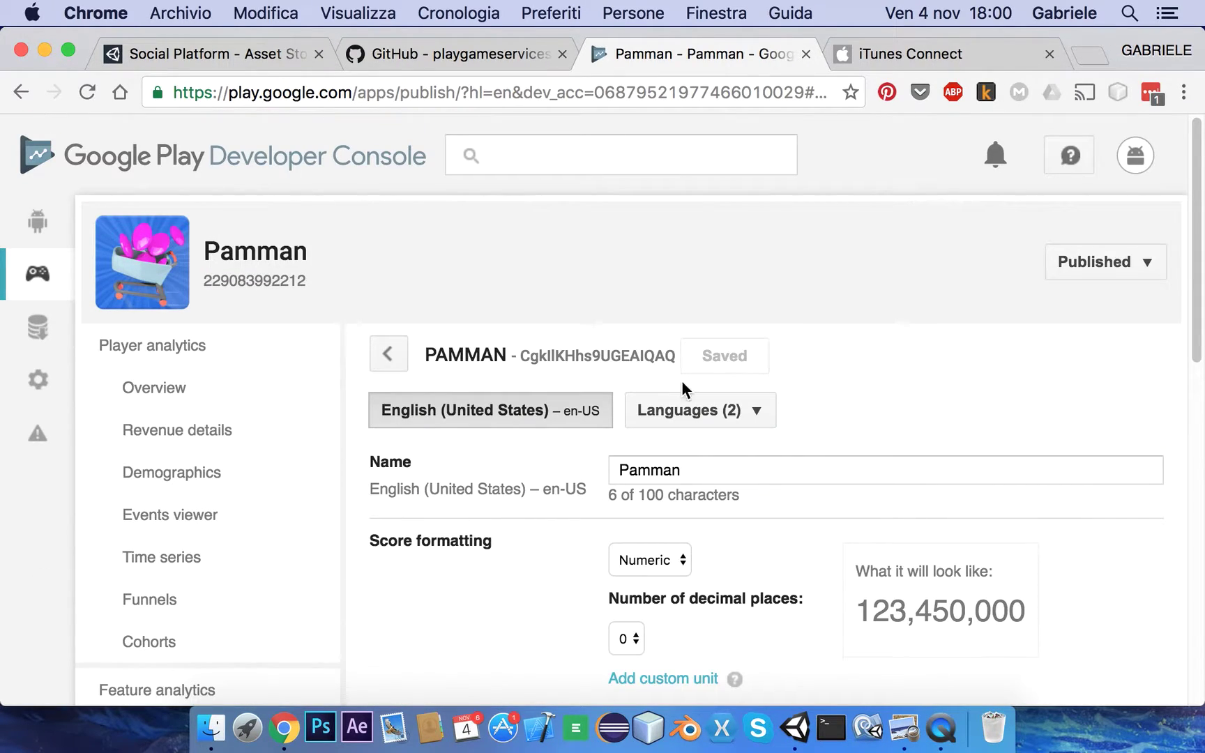
pyautogui.tripleClick(605, 352)
pyautogui.doubleClick(603, 355)
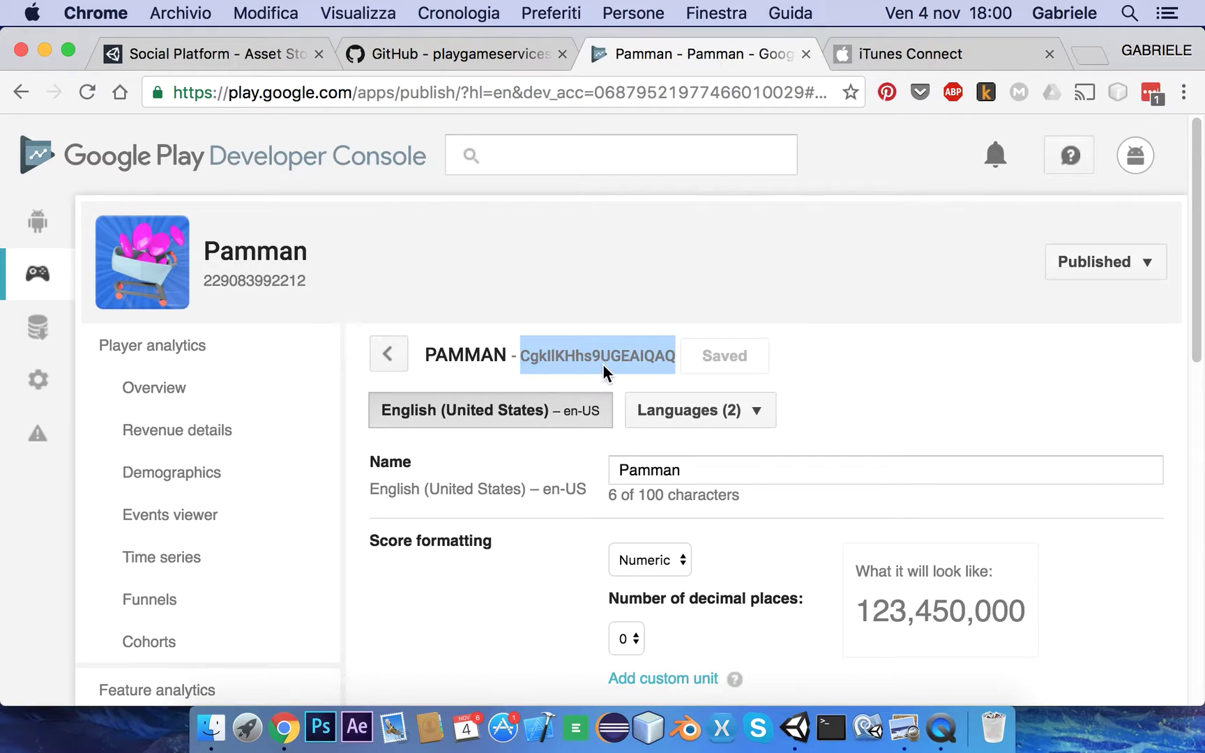
# In iTunes Connect, open Game Center's Pamman leaderboard and select its ID.
pyautogui.click(1004, 54)
pyautogui.scroll(-5, 452, 330)
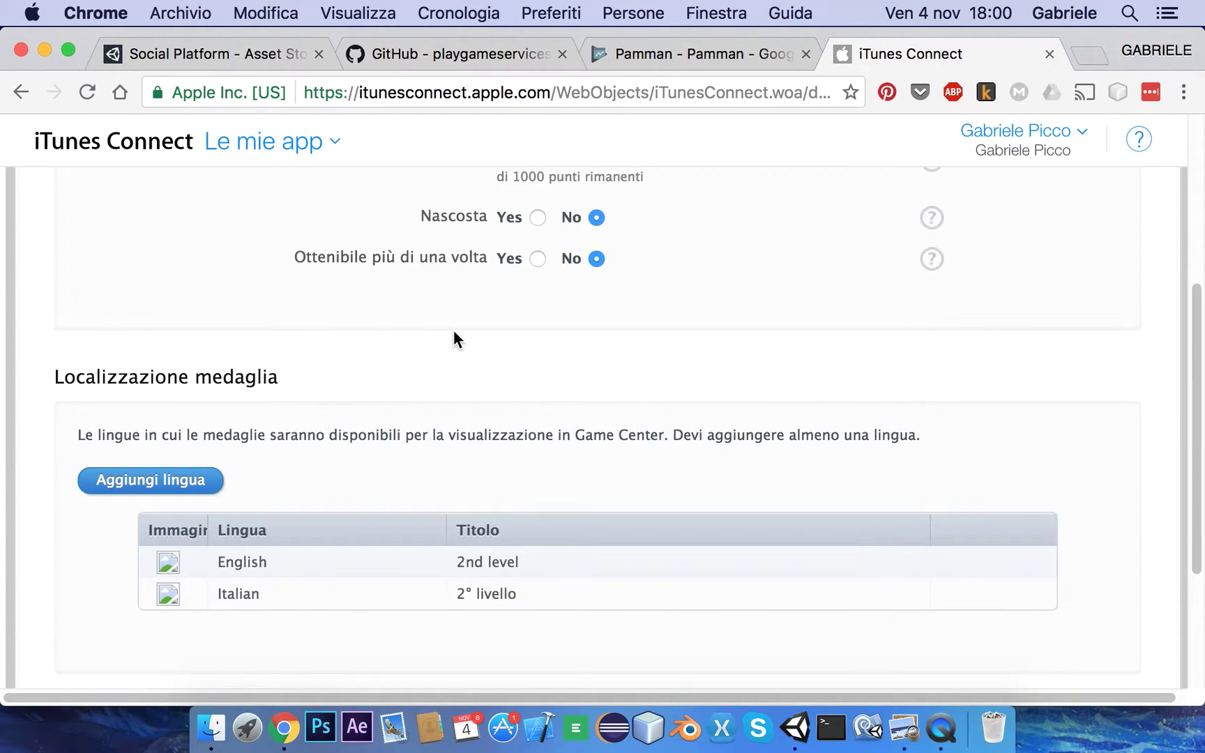
pyautogui.click(20, 91)
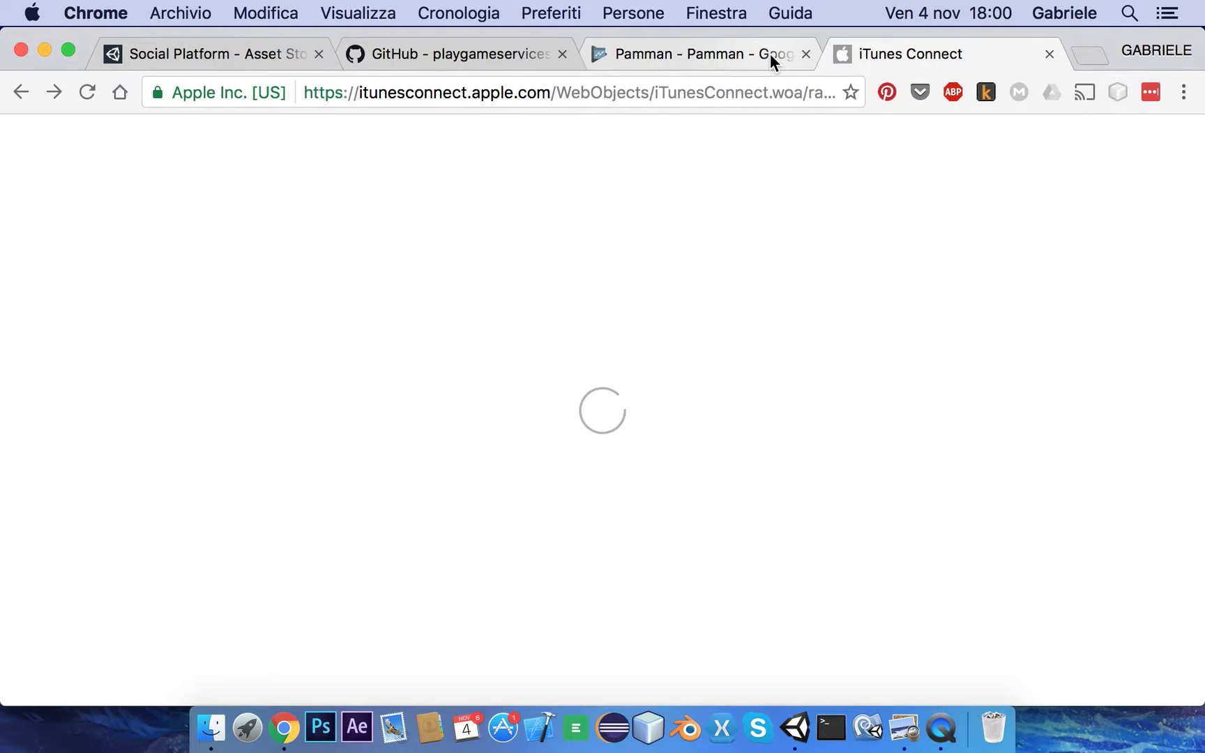
pyautogui.scroll(-3, 483, 432)
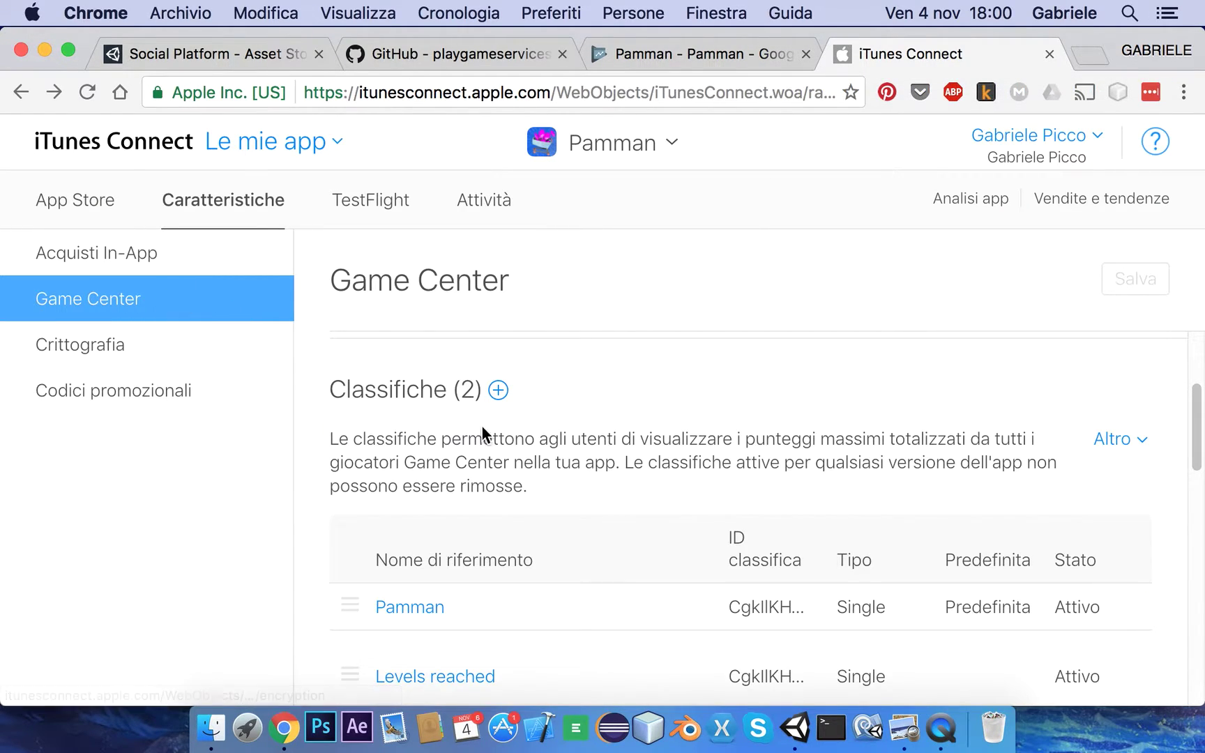
pyautogui.scroll(-1, 858, 590)
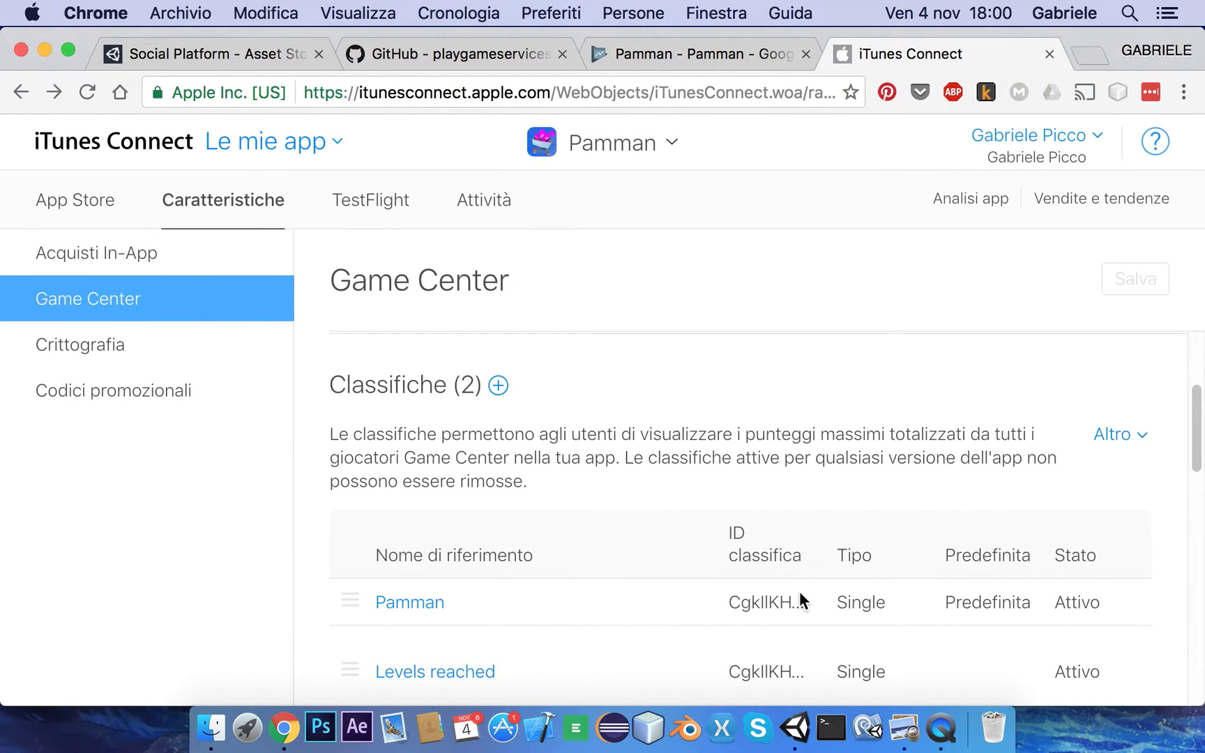
pyautogui.click(411, 613)
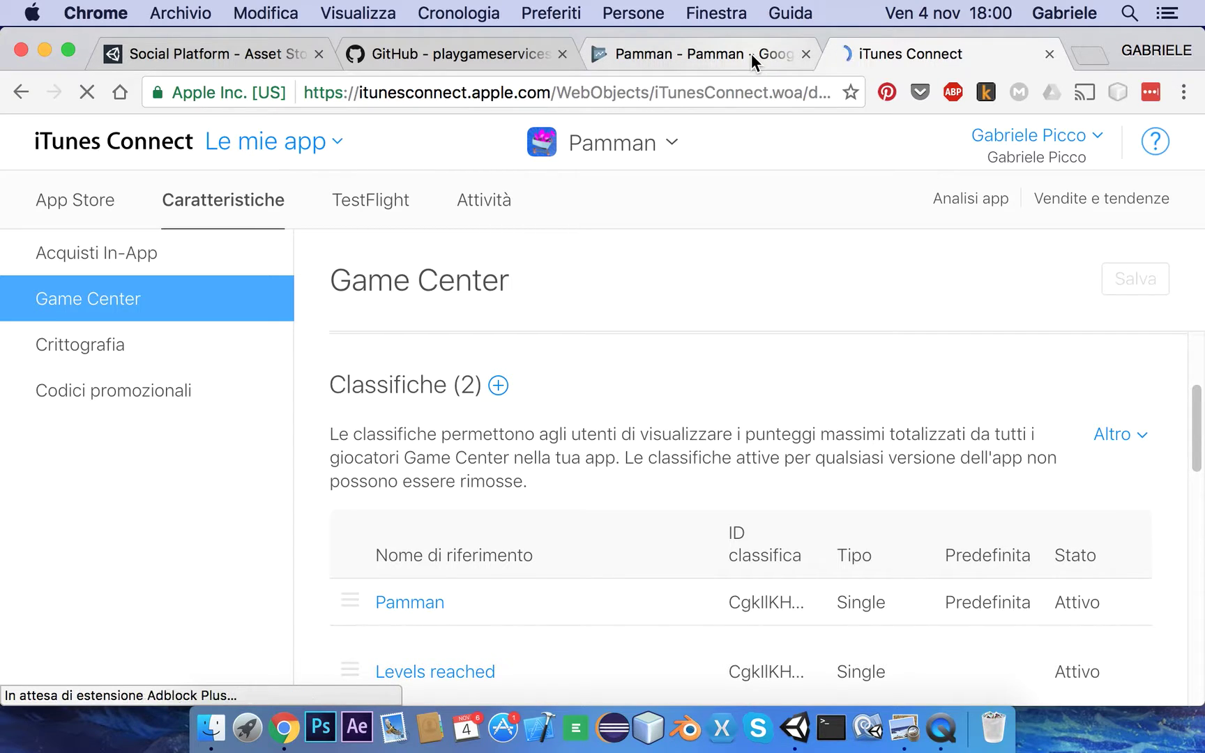
pyautogui.doubleClick(603, 433)
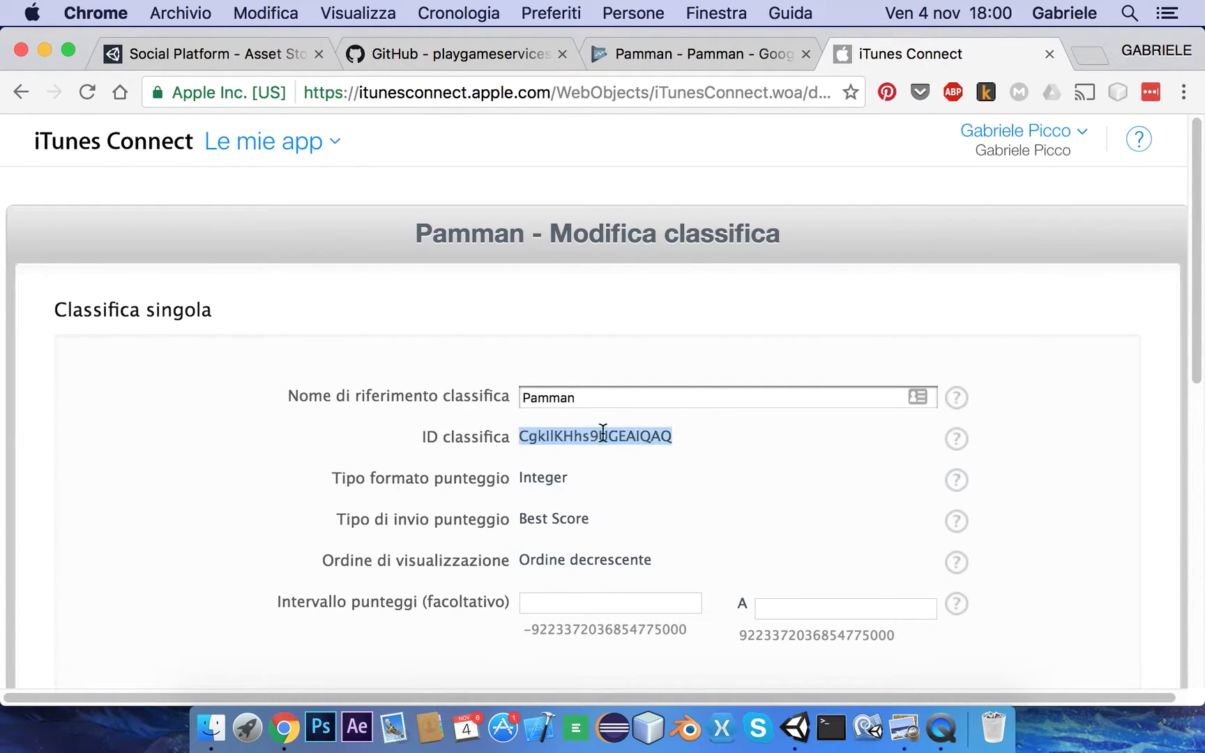
# Confirm both tabs show the same Pamman leaderboard ID, then return to the setup guide.
pyautogui.click(734, 48)
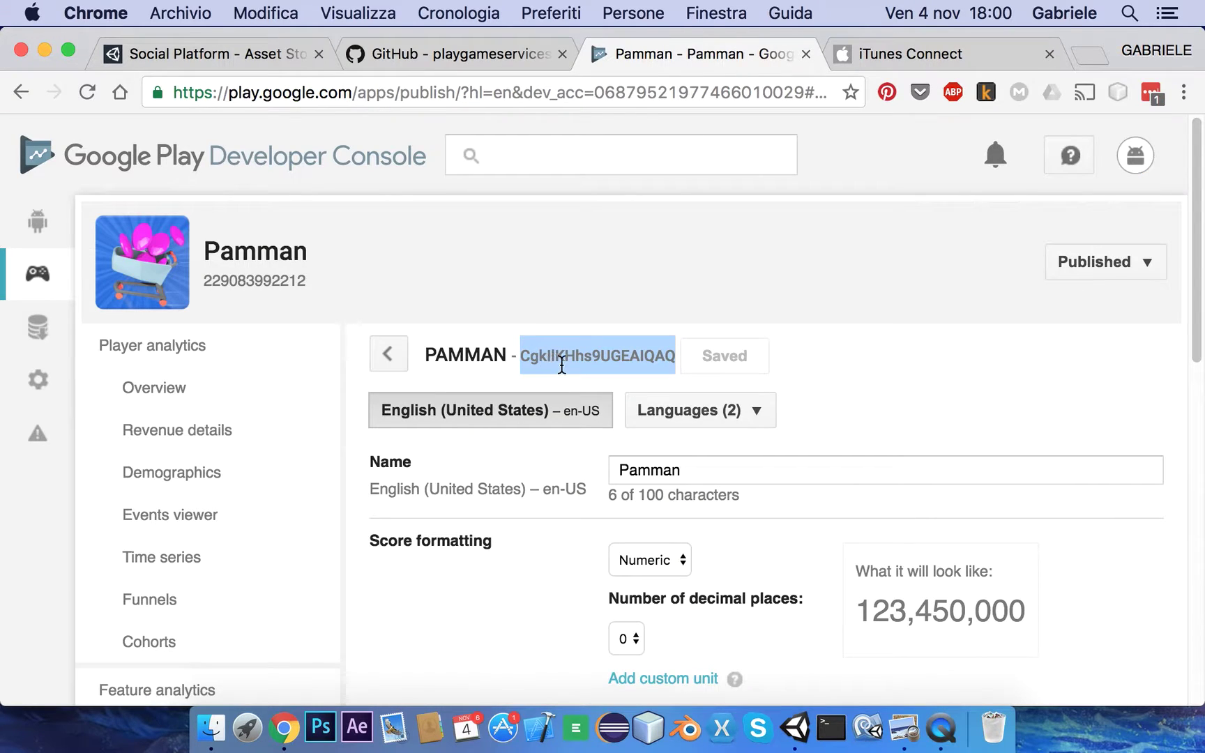
pyautogui.click(958, 47)
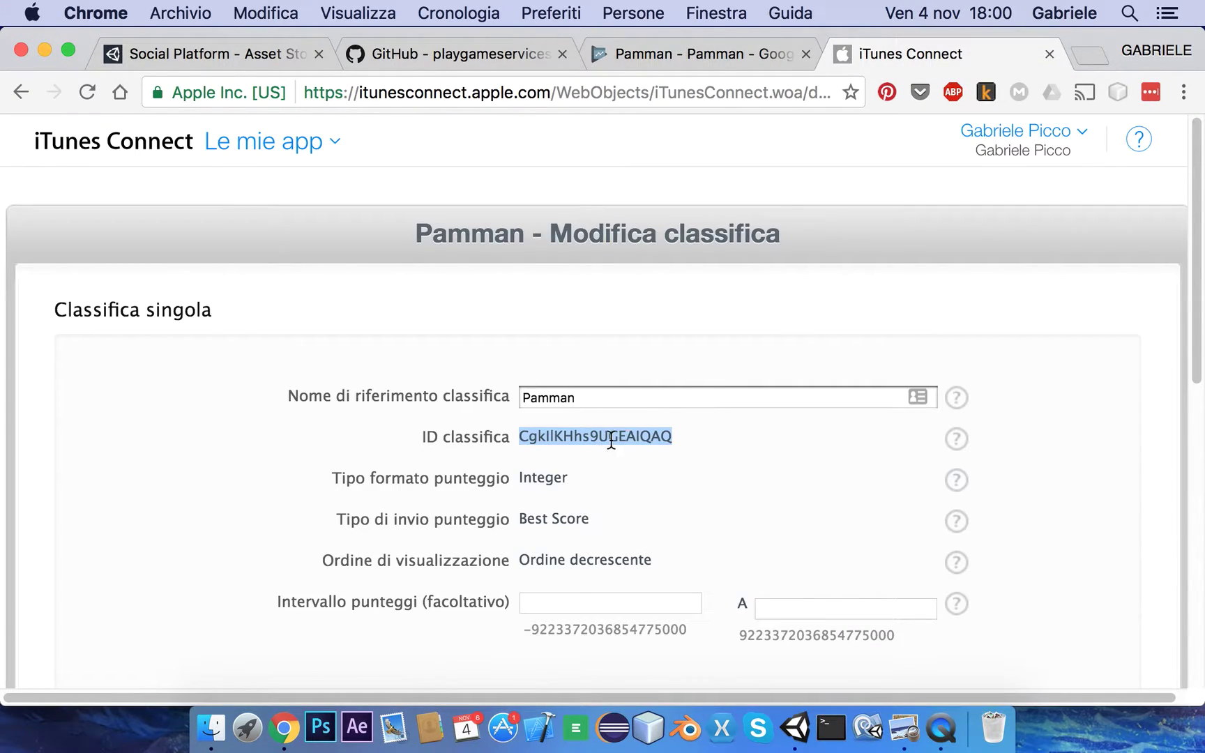
pyautogui.scroll(-5, 850, 265)
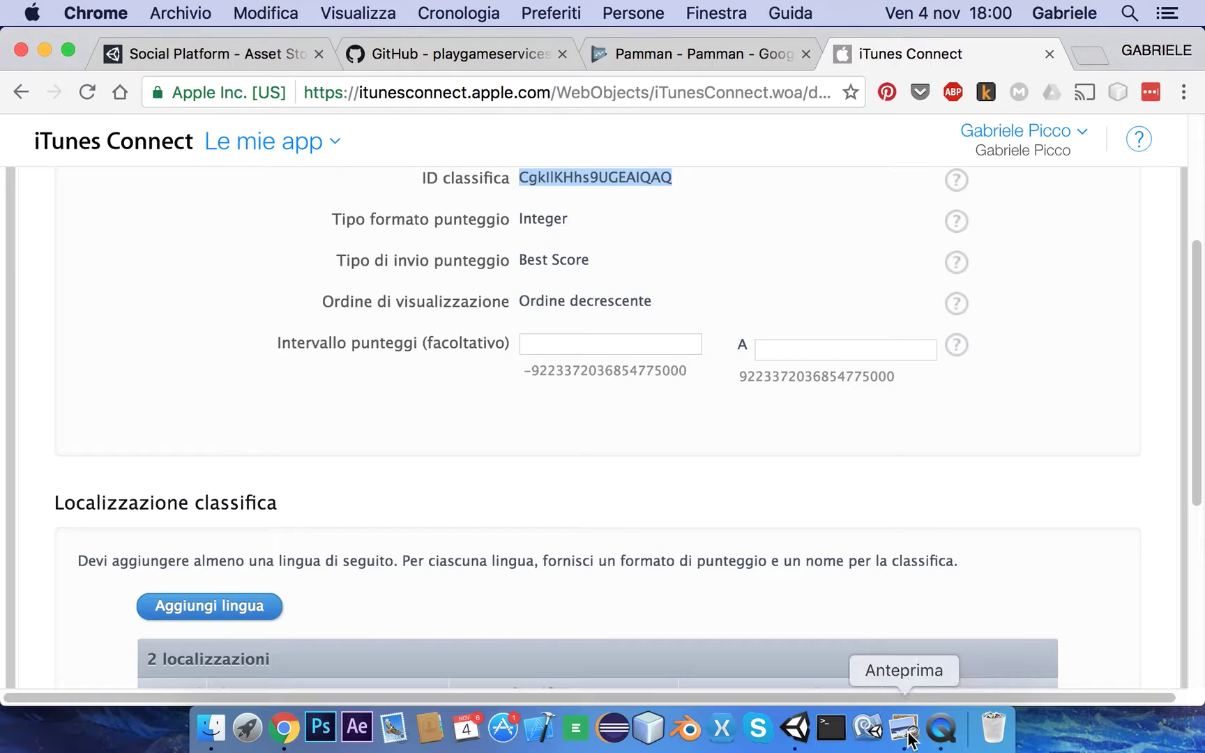
pyautogui.click(902, 728)
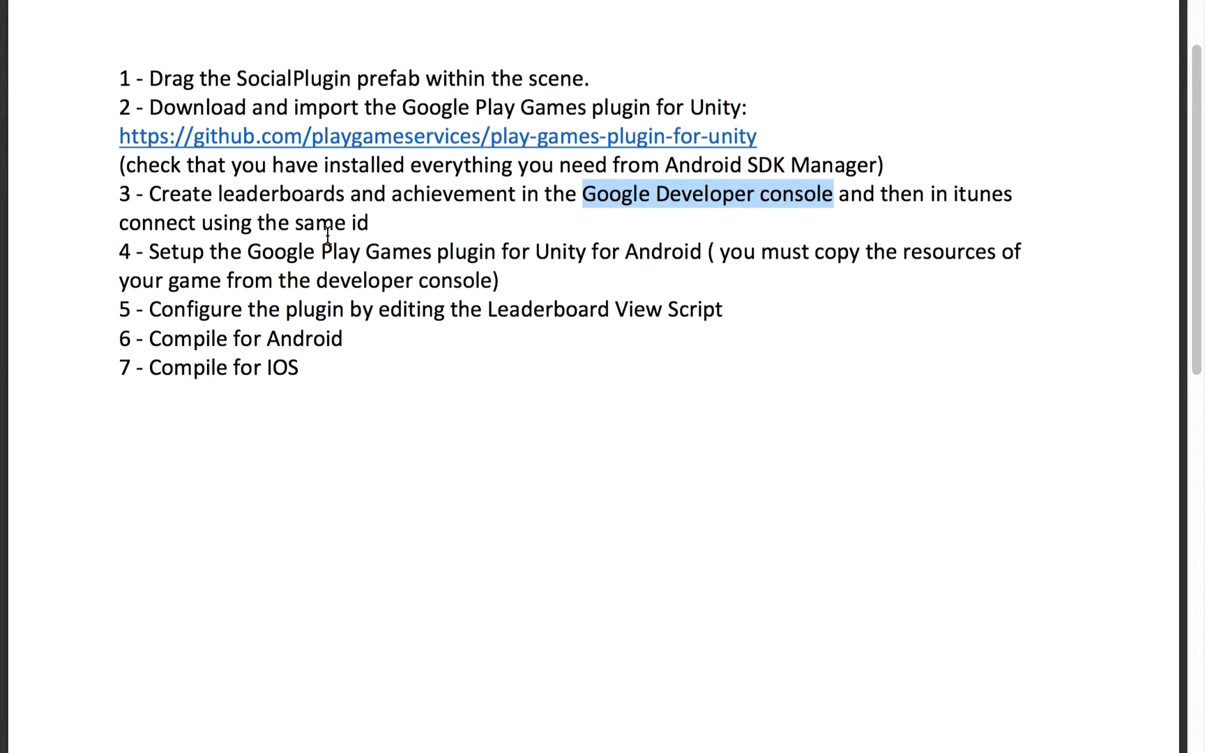
# Reread step 4 of the Preview setup guide on Google Play Games, then return to the Unity editor.
pyautogui.moveTo(145, 251); pyautogui.dragTo(730, 248)
pyautogui.hotkey('ctrl', 'Left')
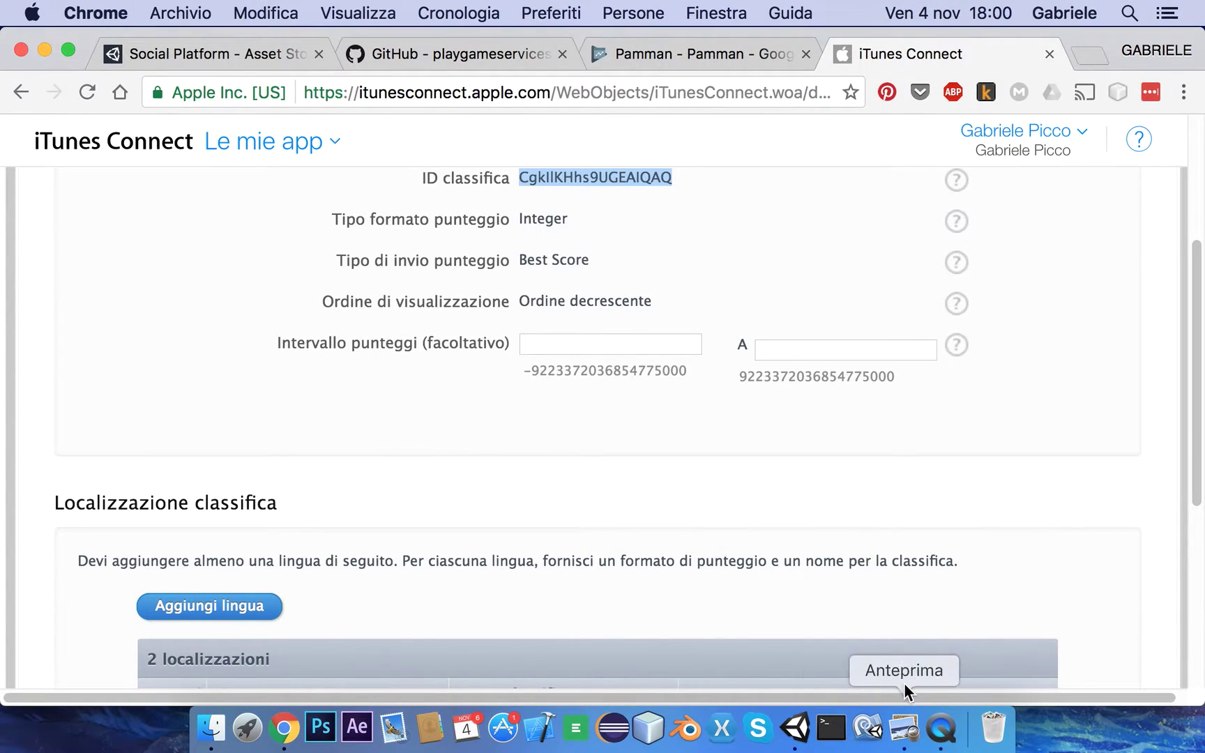
pyautogui.click(800, 721)
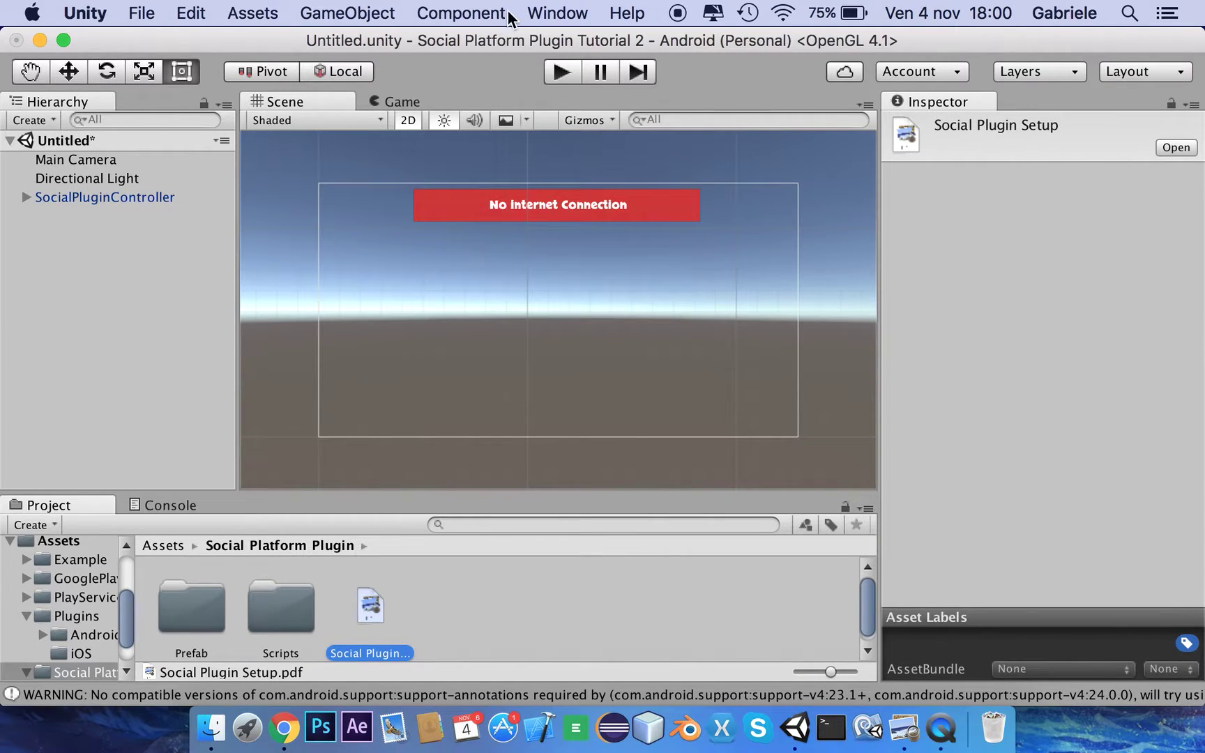
# Open Window > Google Play Games > Setup > Android setup and focus the empty Resources Definition box.
pyautogui.click(557, 14)
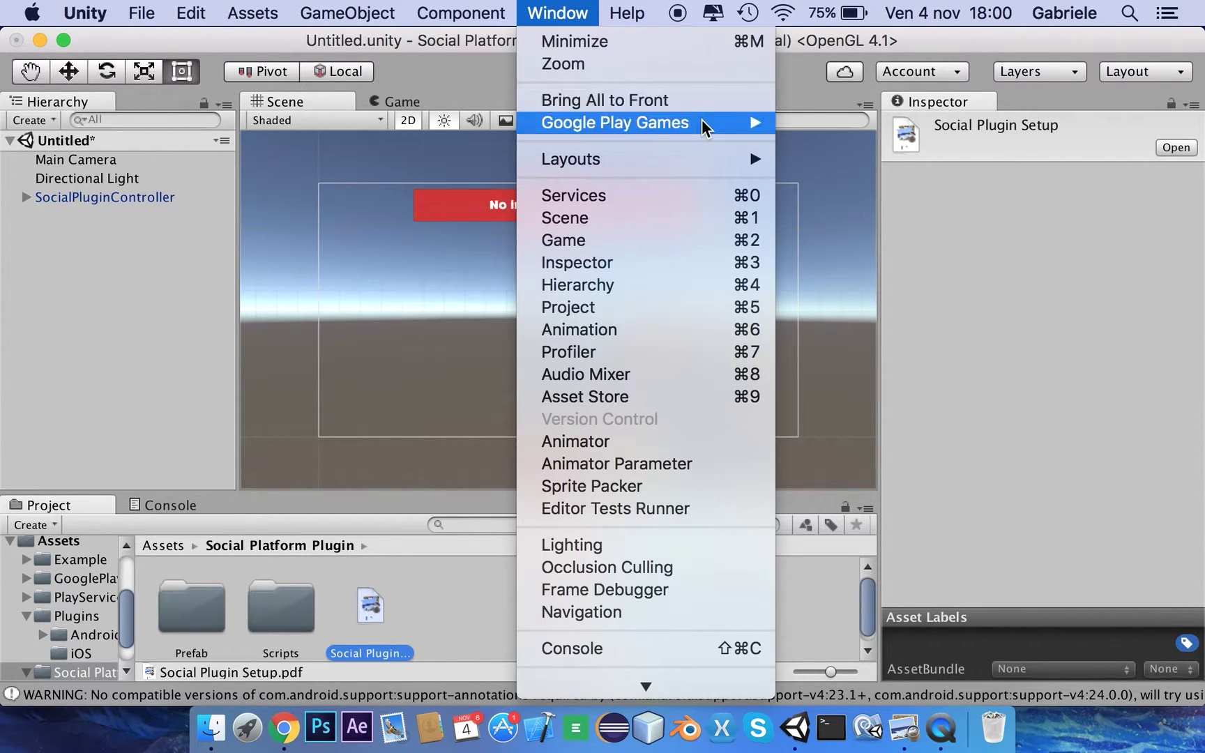
pyautogui.moveTo(704, 124)
pyautogui.moveTo(837, 127)
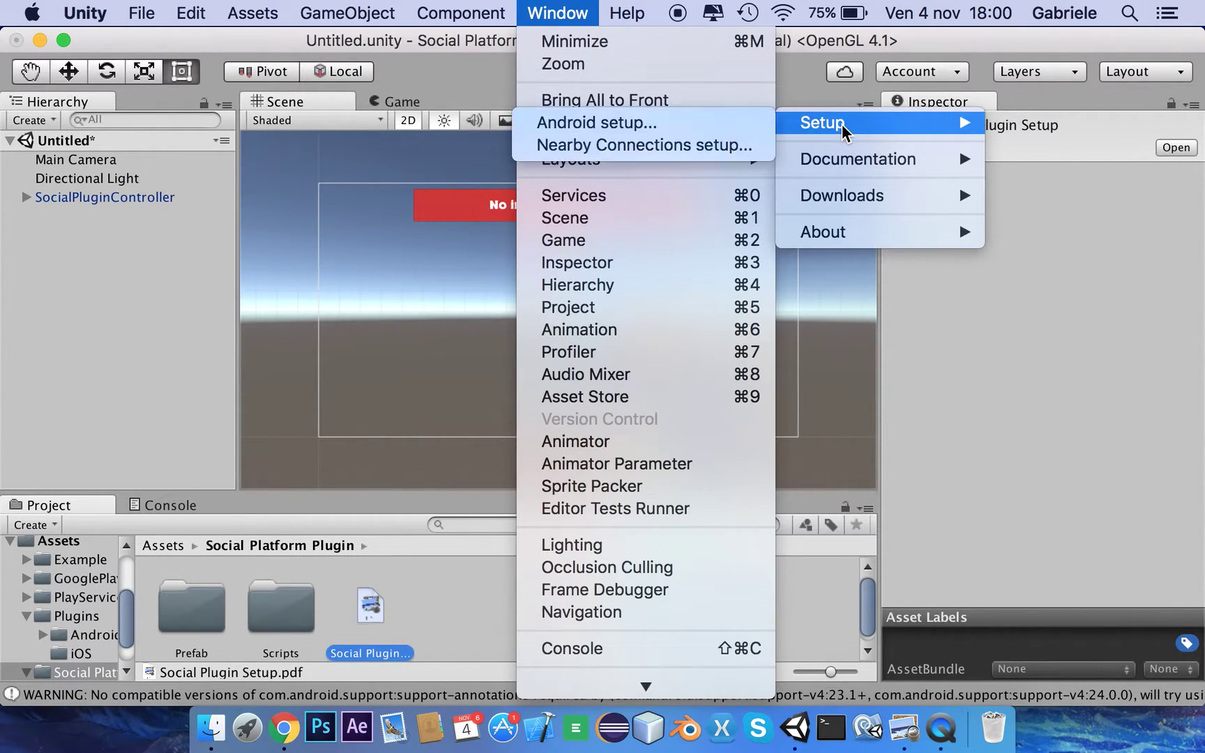
pyautogui.click(694, 122)
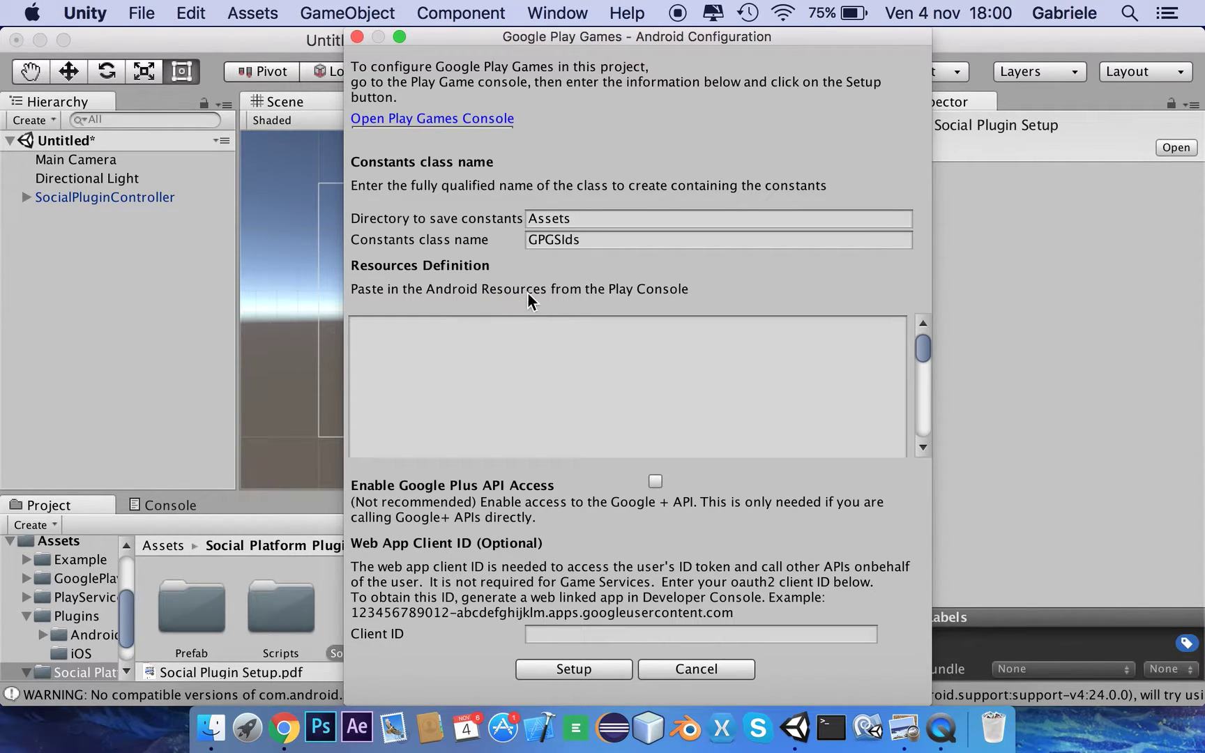
pyautogui.click(665, 376)
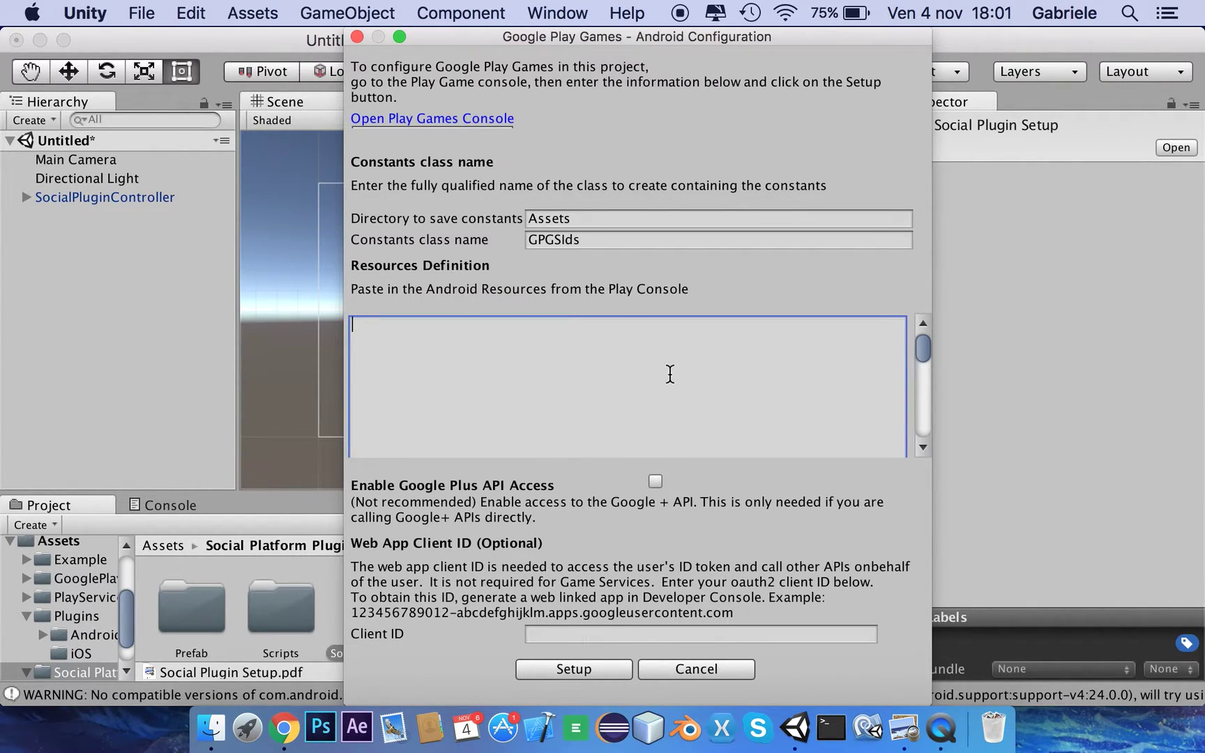
pyautogui.click(285, 728)
# From Pamman's Achievements page, get the Android resources XML and select all of it for copying.
pyautogui.click(666, 55)
pyautogui.scroll(-2, 473, 369)
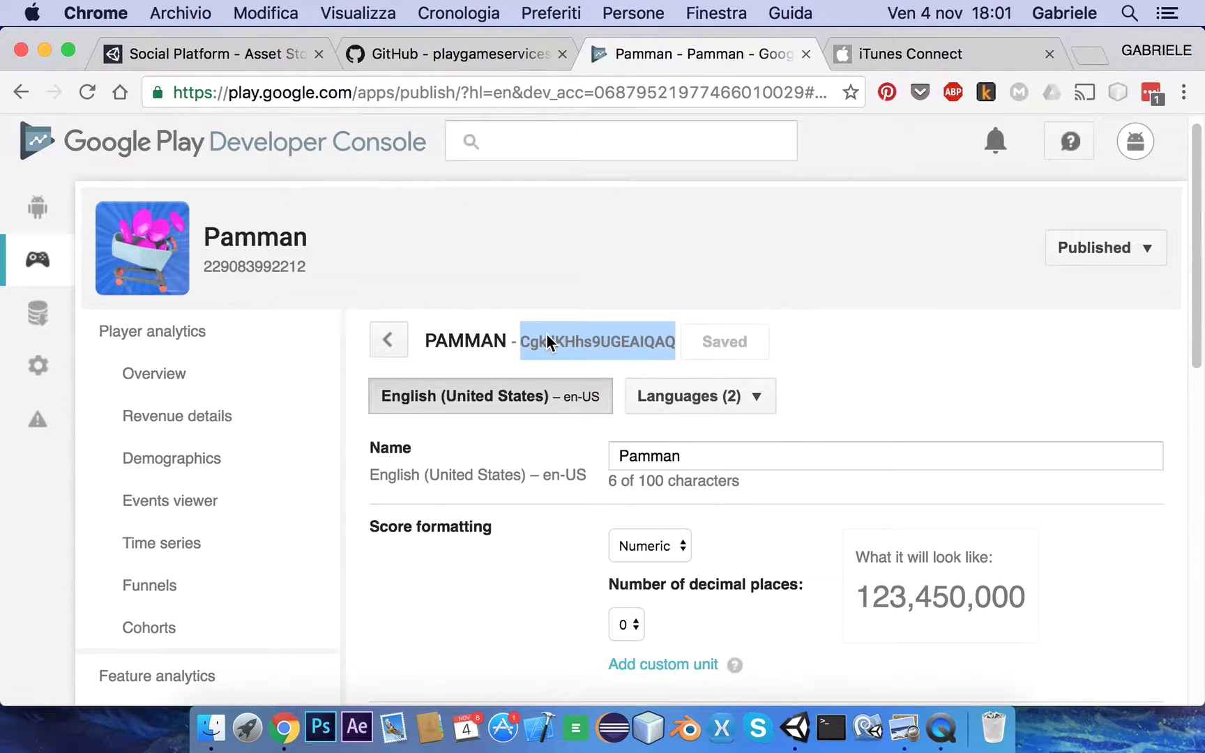
pyautogui.scroll(-10, 339, 220)
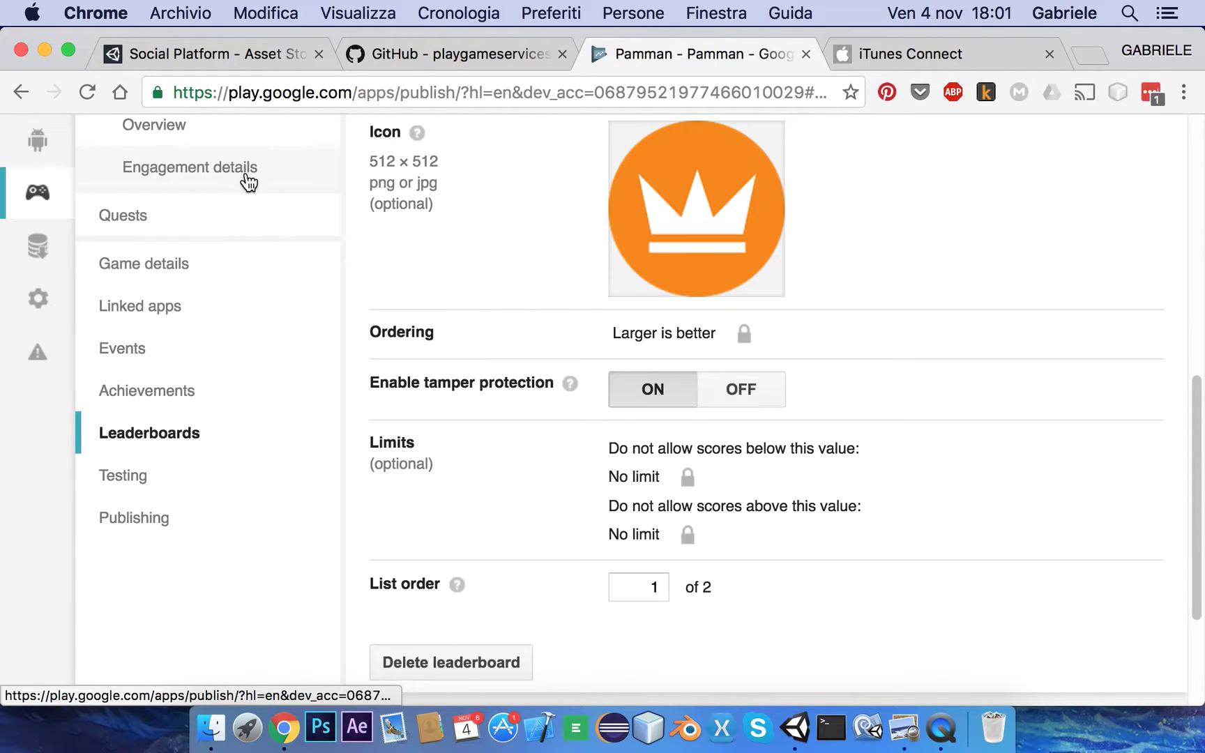
pyautogui.click(184, 405)
pyautogui.scroll(-8, 183, 408)
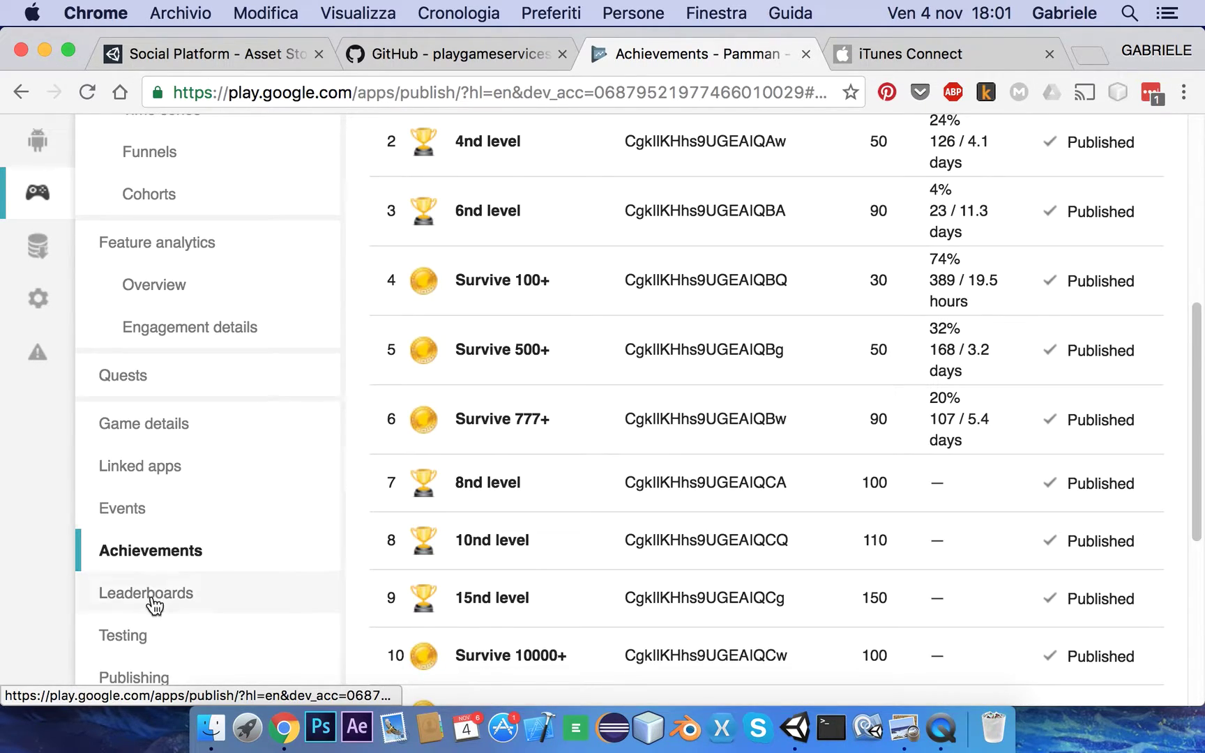
pyautogui.scroll(-7, 505, 521)
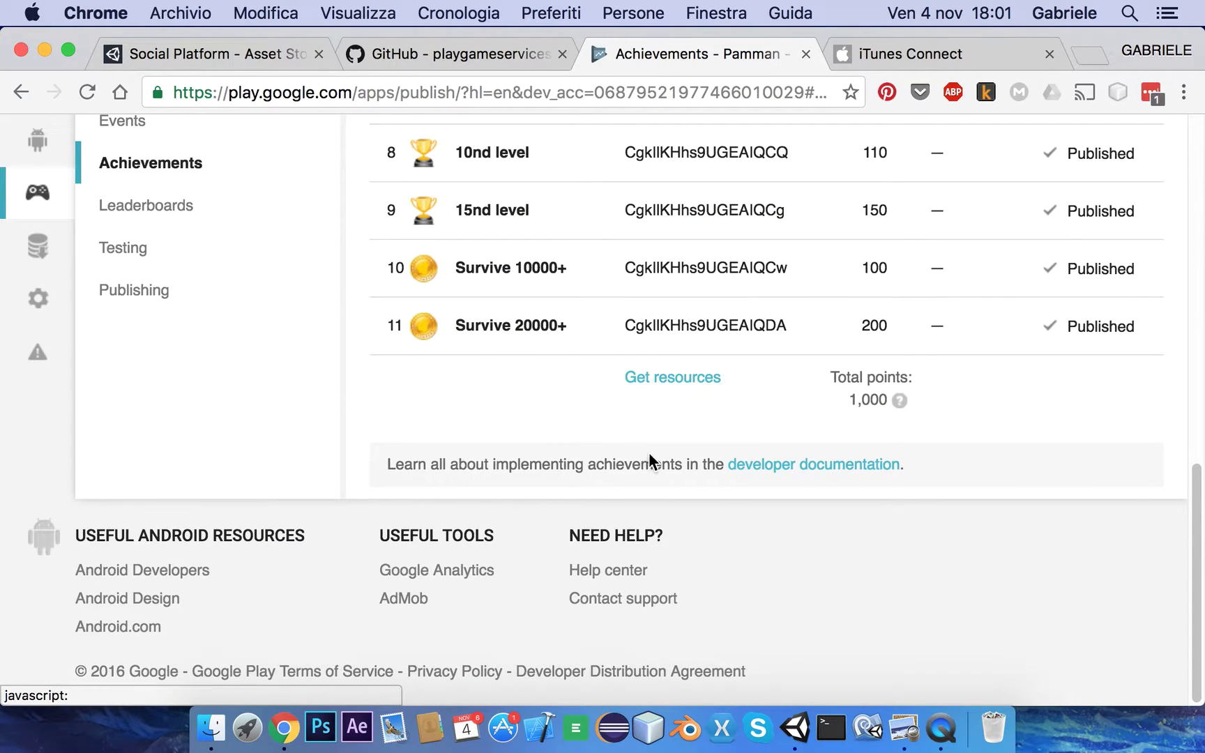
pyautogui.click(662, 377)
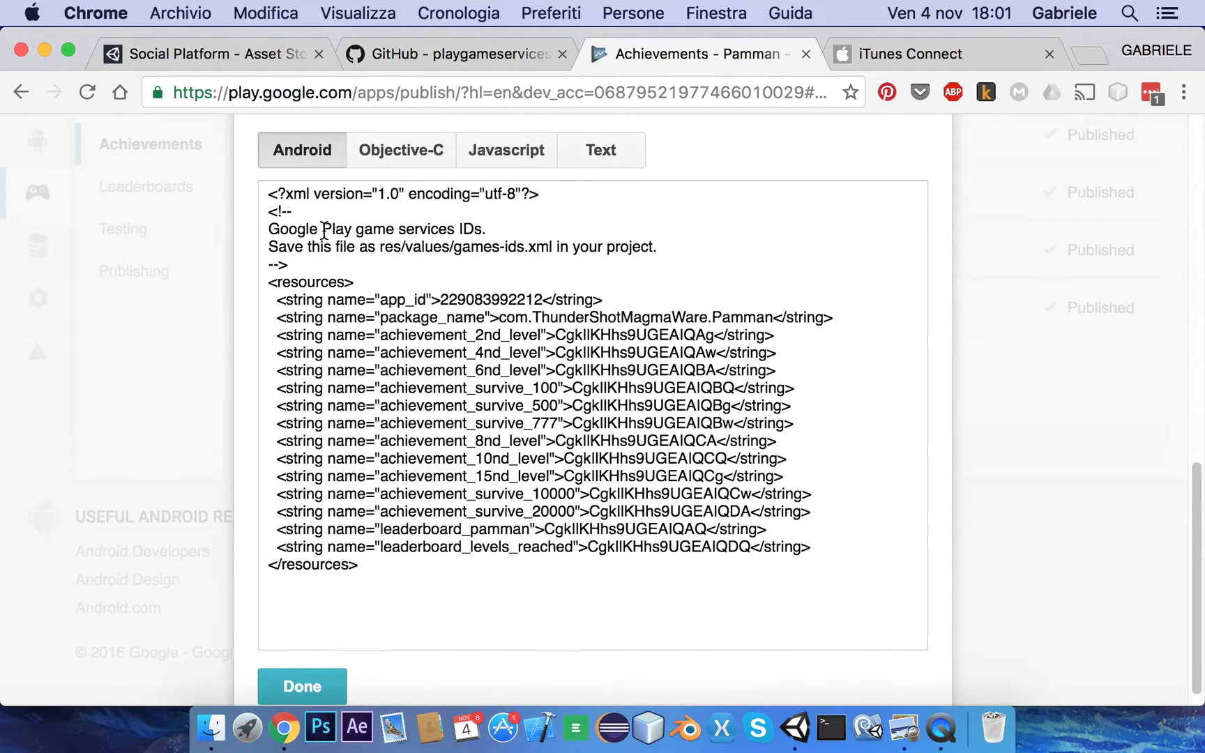
pyautogui.moveTo(280, 195); pyautogui.dragTo(421, 570)
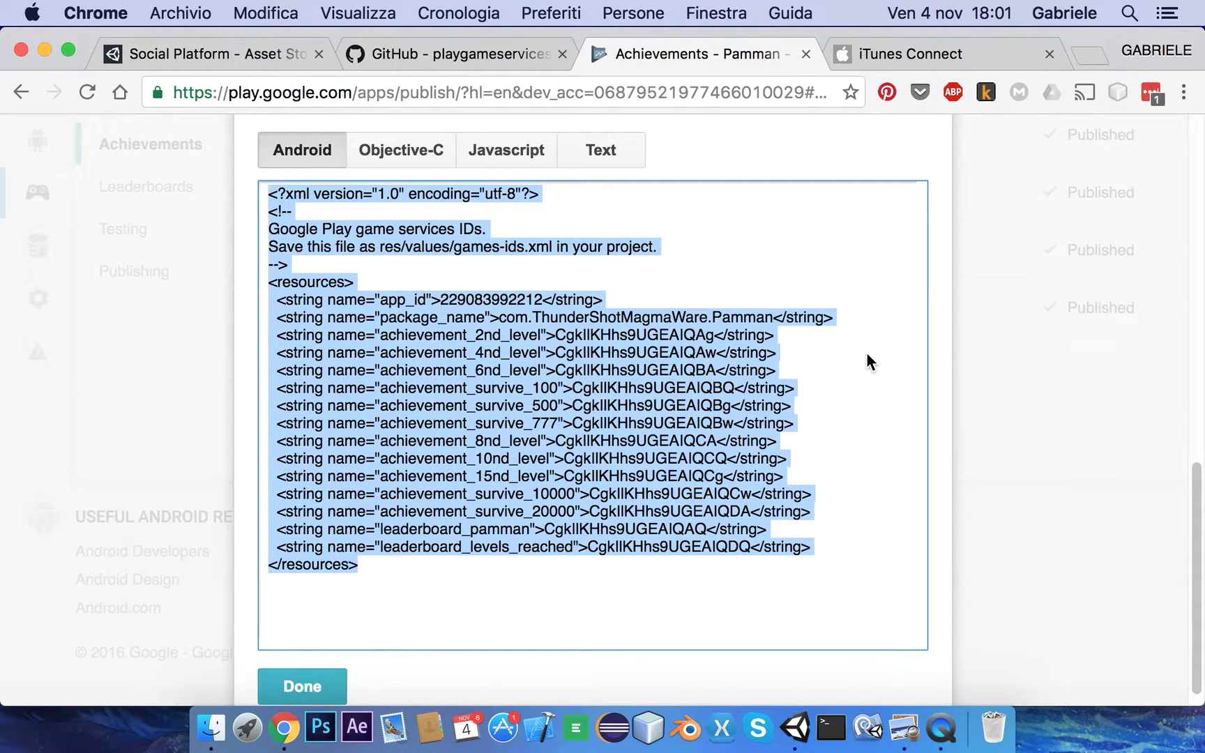
pyautogui.scroll(-1, 868, 360)
# Paste the Play Console resources XML into Resources Definition and run Setup.
pyautogui.click(807, 729)
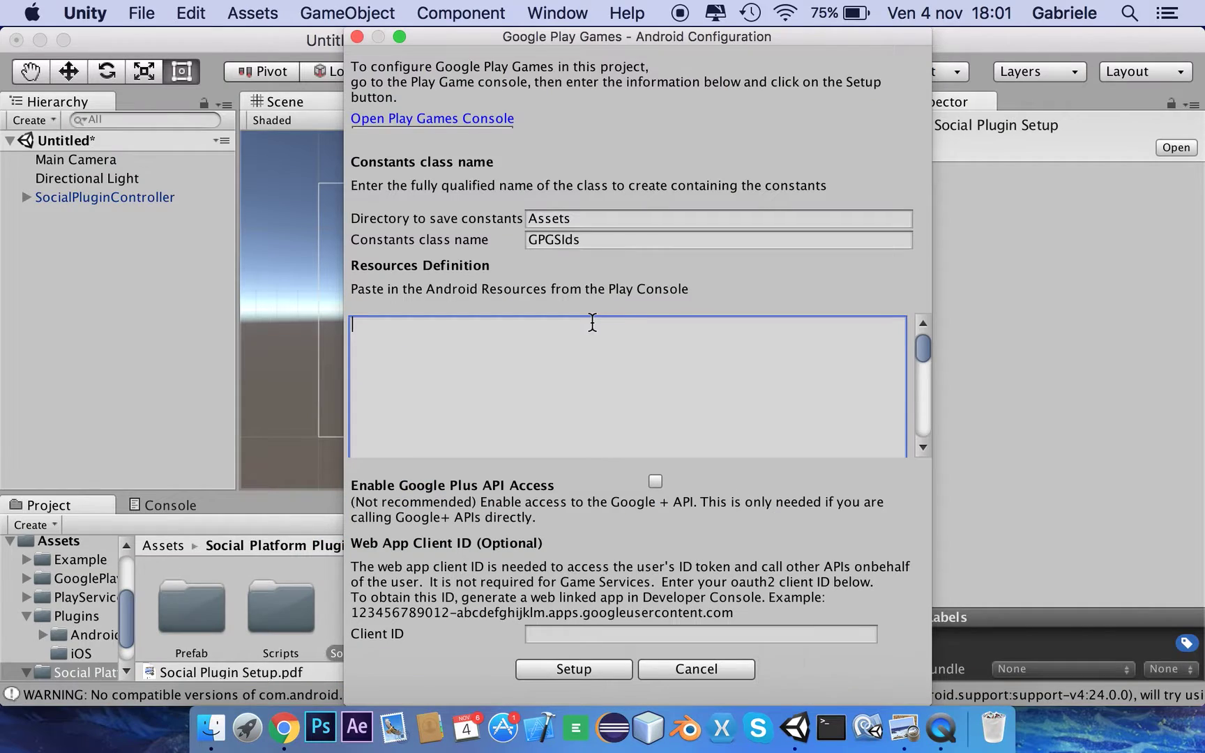
pyautogui.press('super+v')
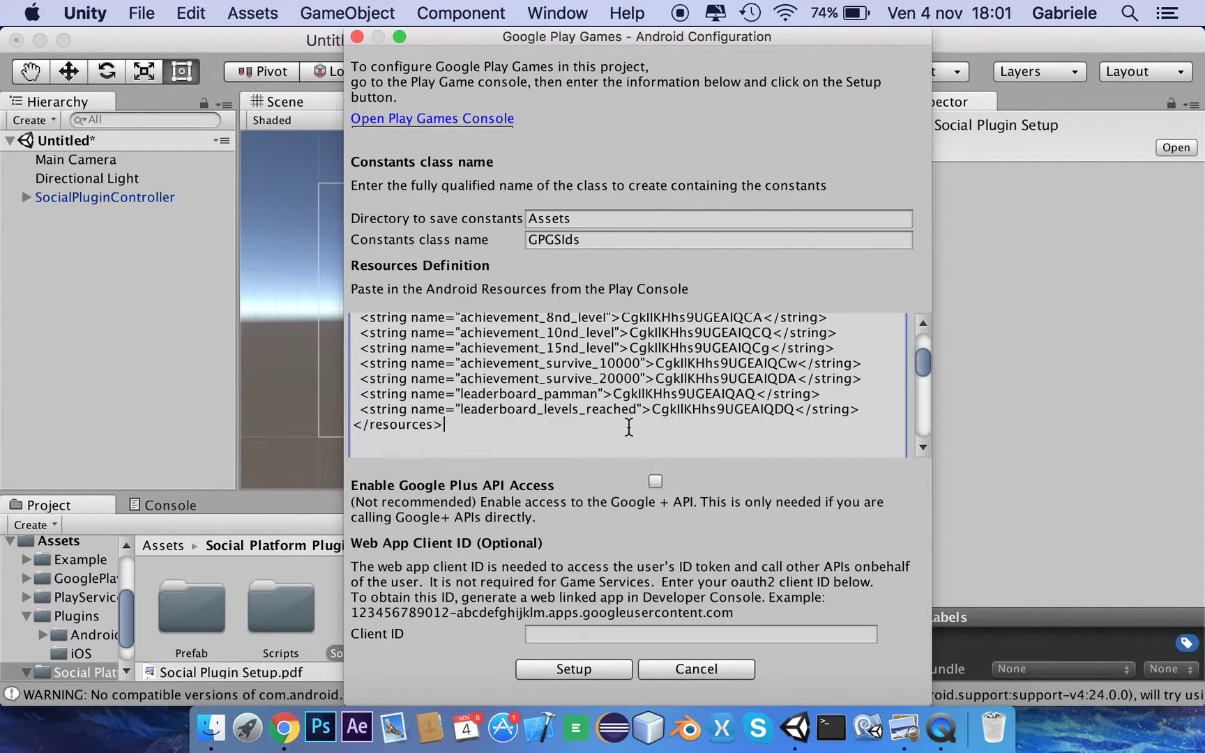
pyautogui.click(600, 668)
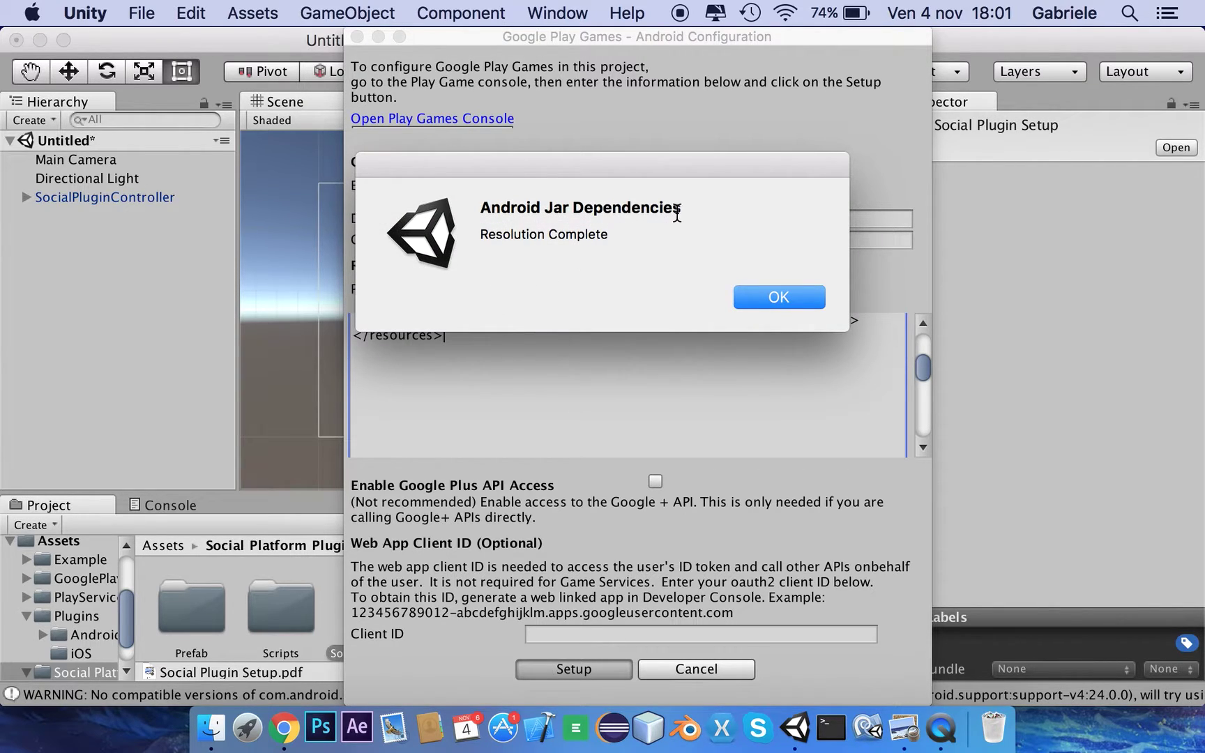
# Acknowledge the Jar Dependencies resolution-complete alert and the configured-successfully message.
pyautogui.moveTo(500, 233); pyautogui.dragTo(597, 235)
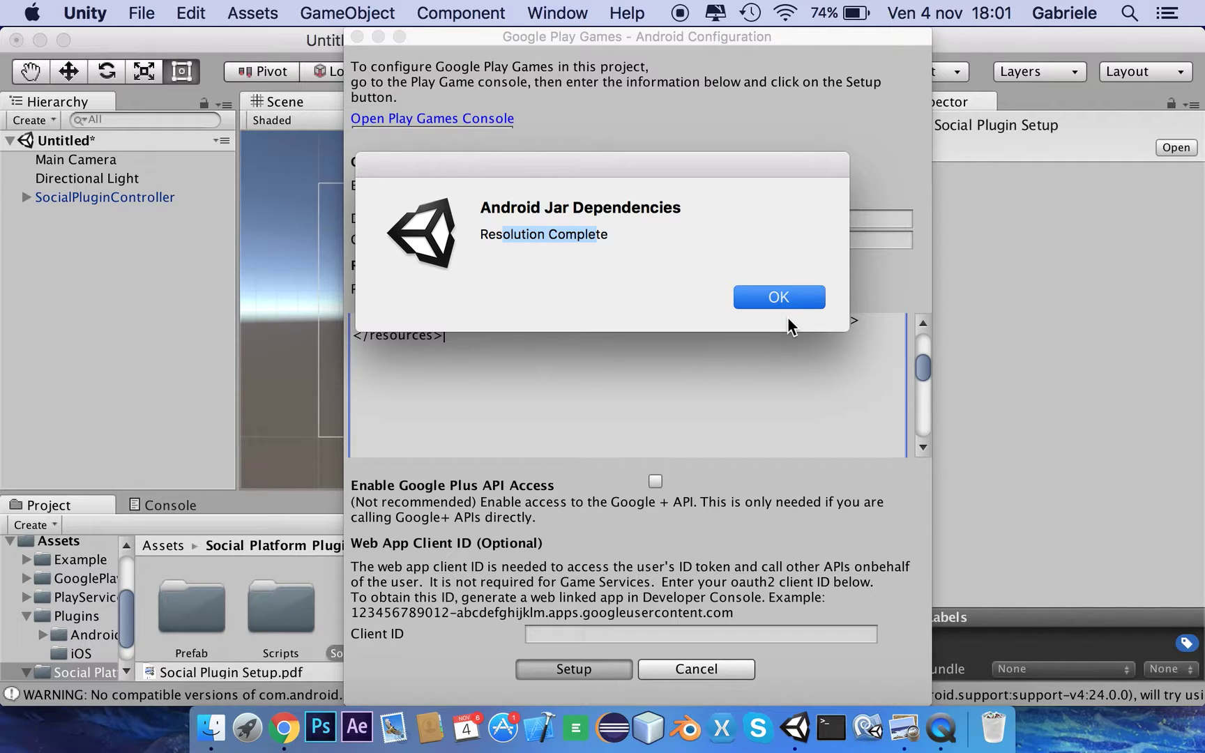
pyautogui.press('Return')
pyautogui.moveTo(537, 234); pyautogui.dragTo(732, 237)
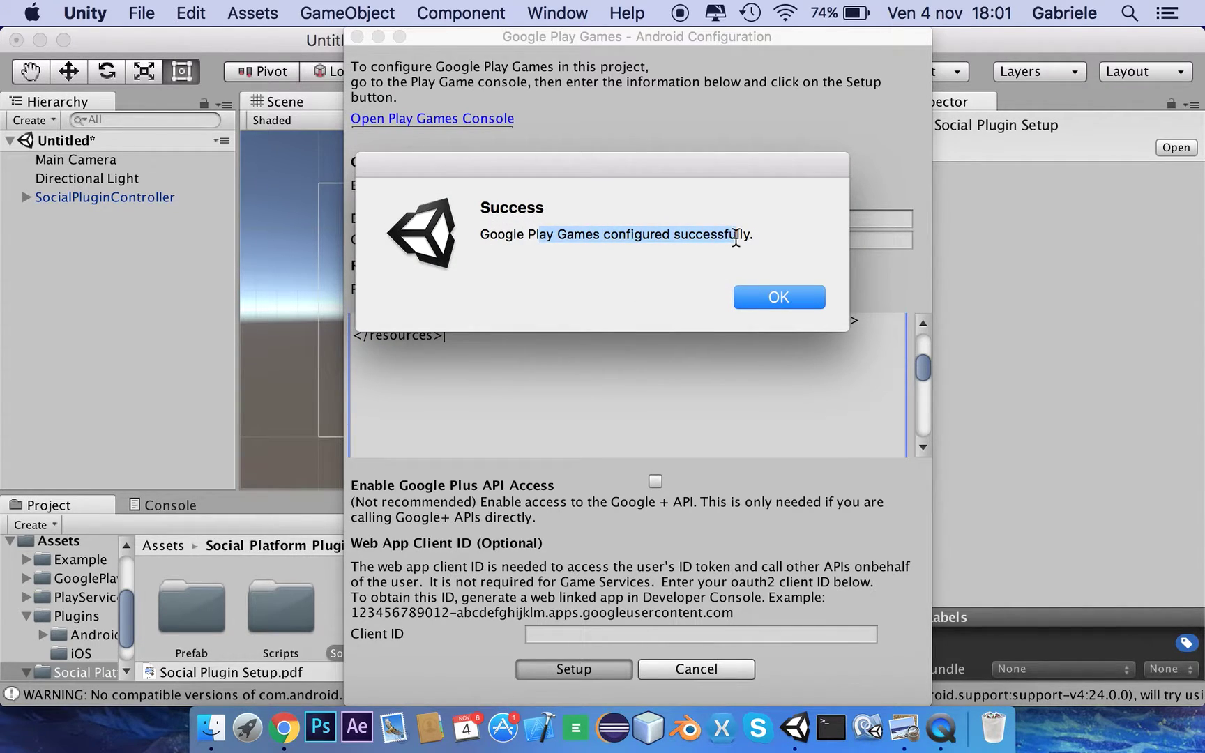
pyautogui.click(775, 300)
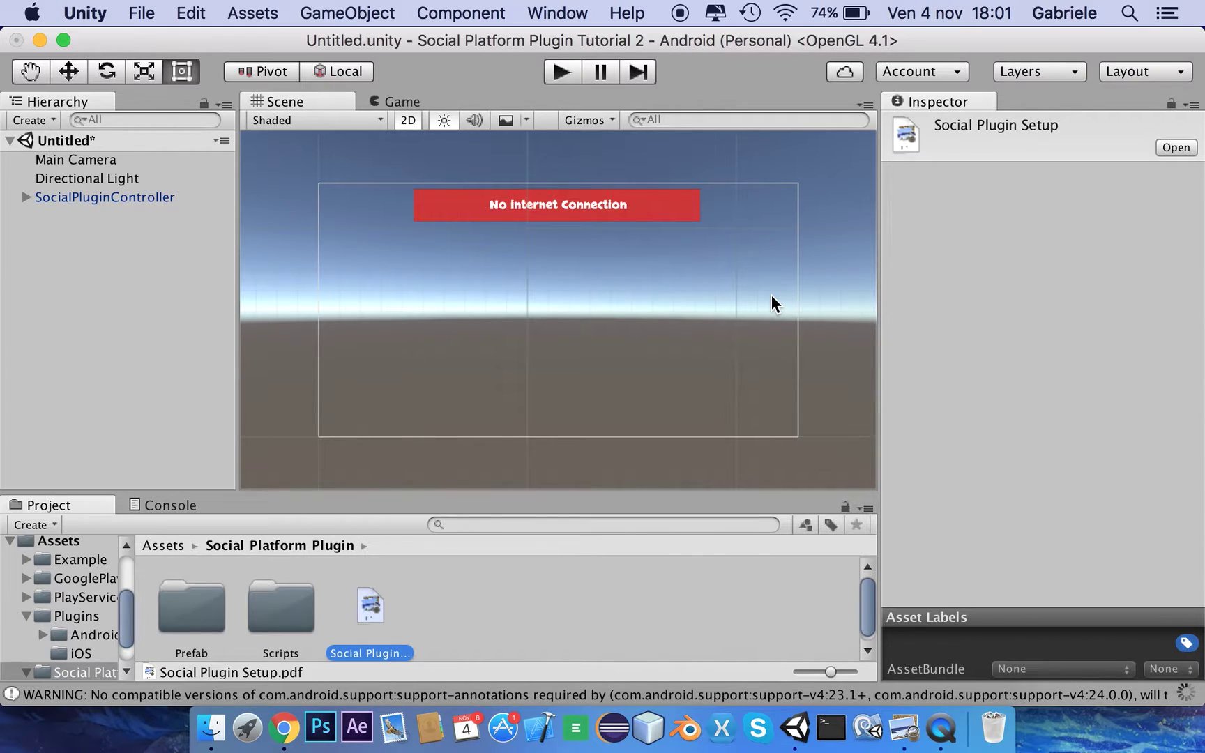
pyautogui.click(904, 727)
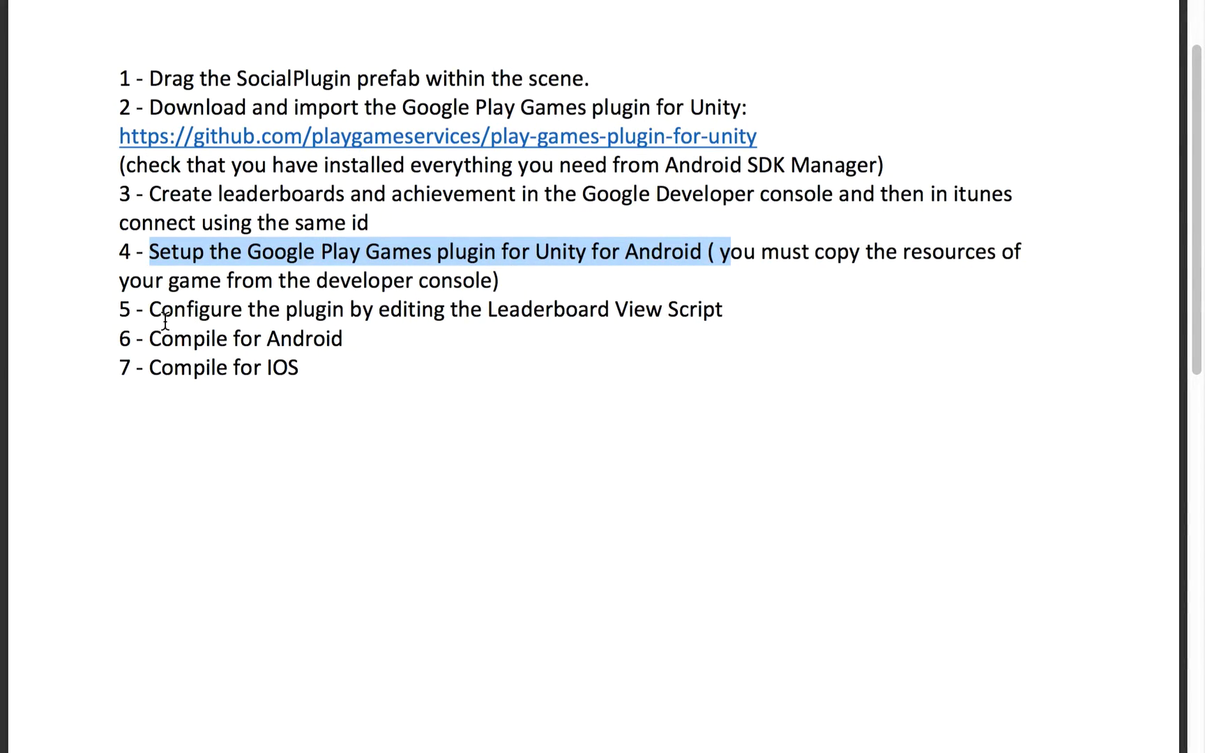
pyautogui.moveTo(150, 310); pyautogui.dragTo(727, 312)
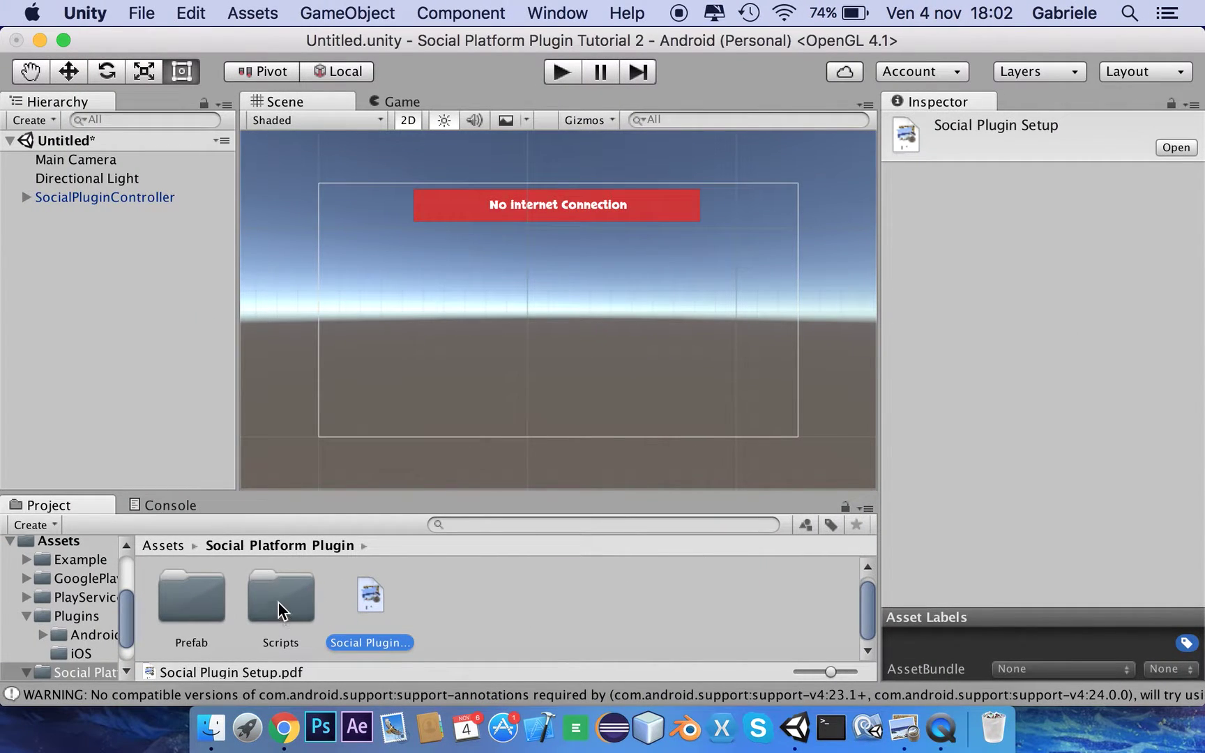
# Browse to Assets > Social Platform Plugin > Scripts and open LeaderboardView in MonoDevelop.
pyautogui.click(160, 545)
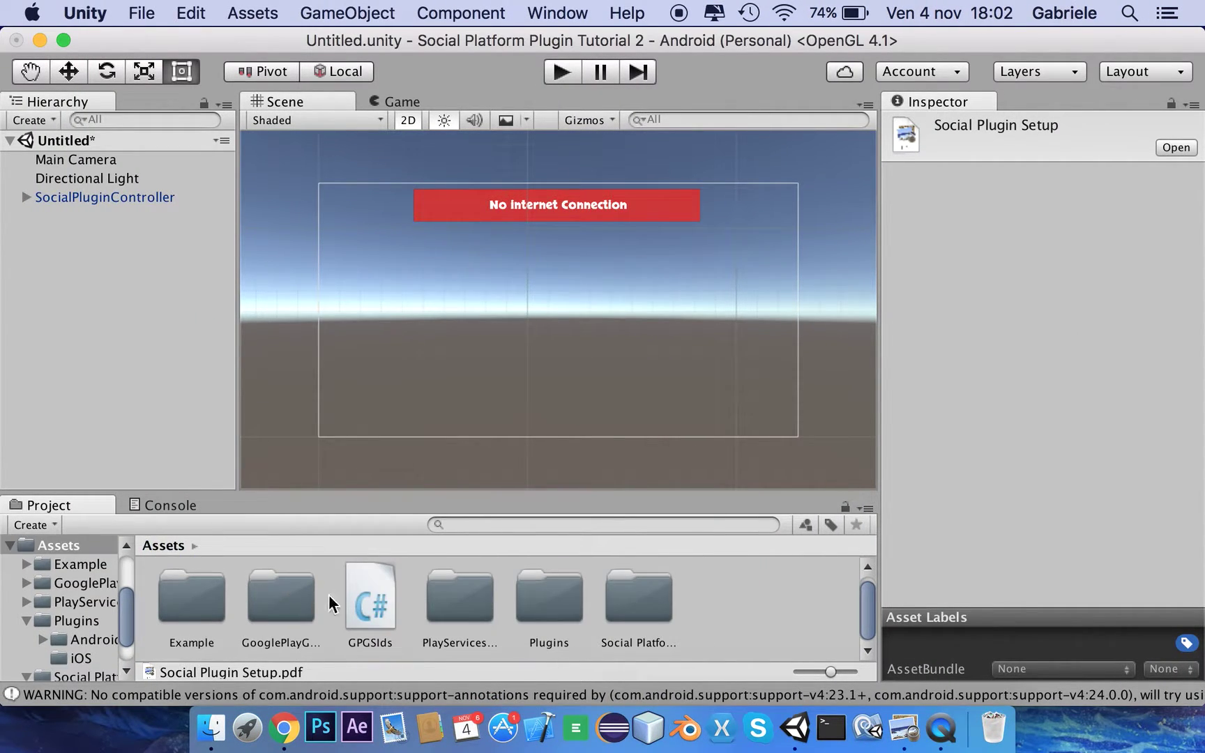
pyautogui.doubleClick(638, 601)
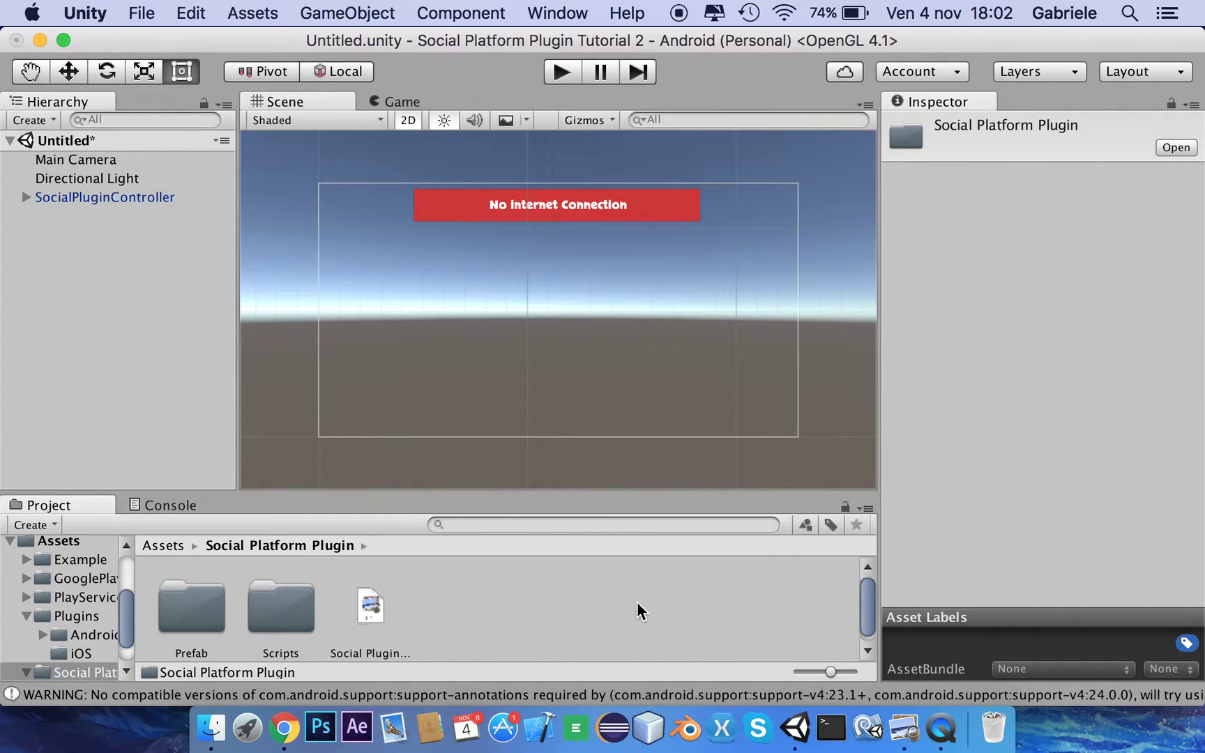
pyautogui.doubleClick(282, 609)
pyautogui.click(370, 637)
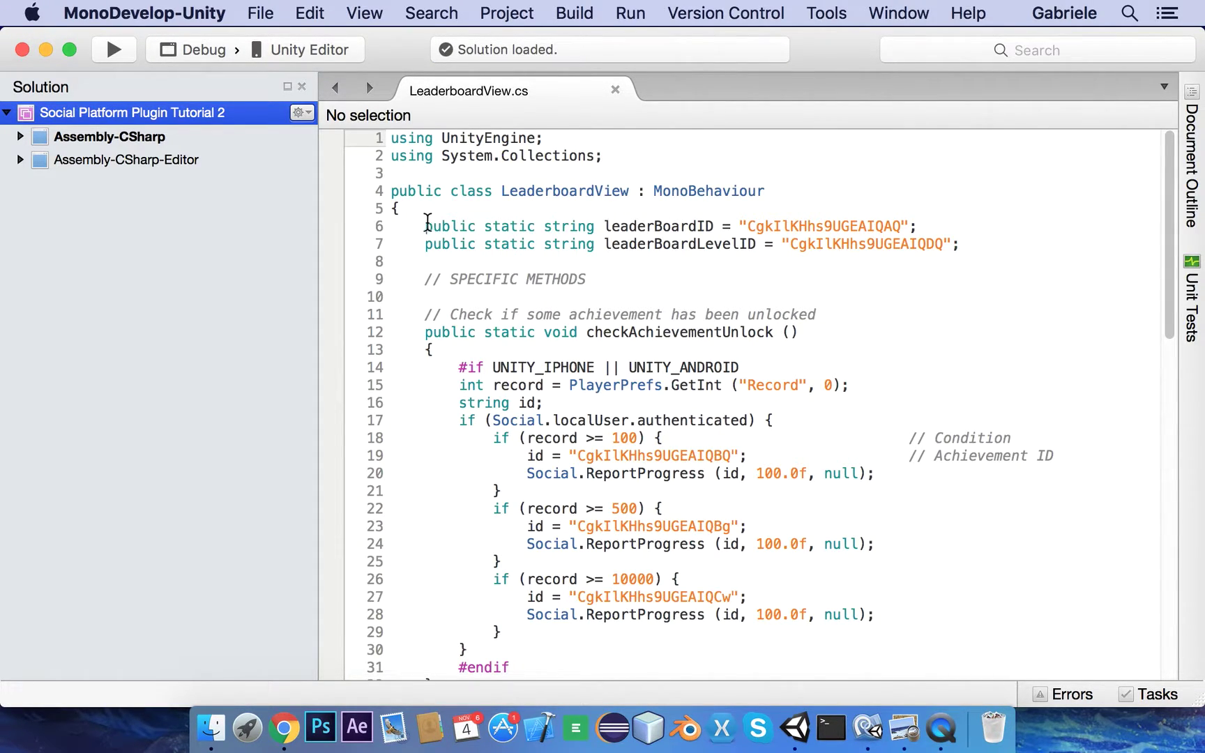
# Examine the leaderBoardID declaration (CgkIlKHhs9UGEAIQAQ) and the leaderBoardLevelID line beneath it.
pyautogui.moveTo(424, 225); pyautogui.dragTo(564, 224)
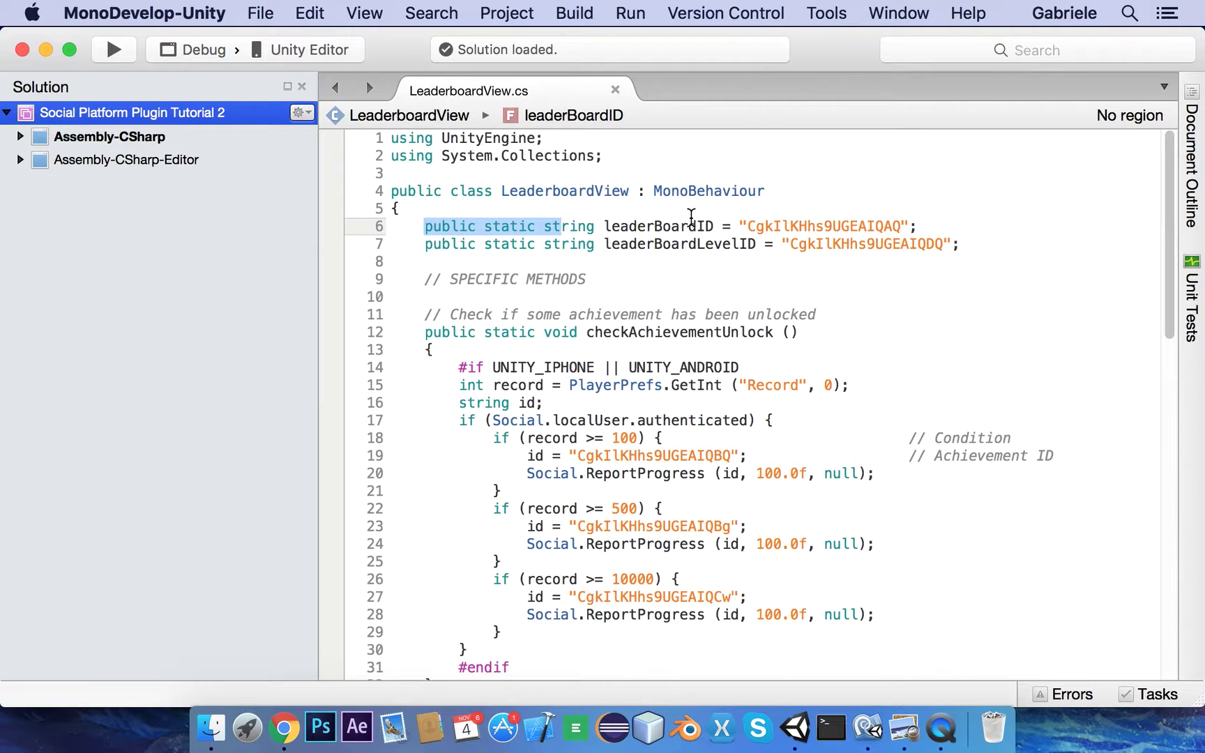
pyautogui.doubleClick(655, 225)
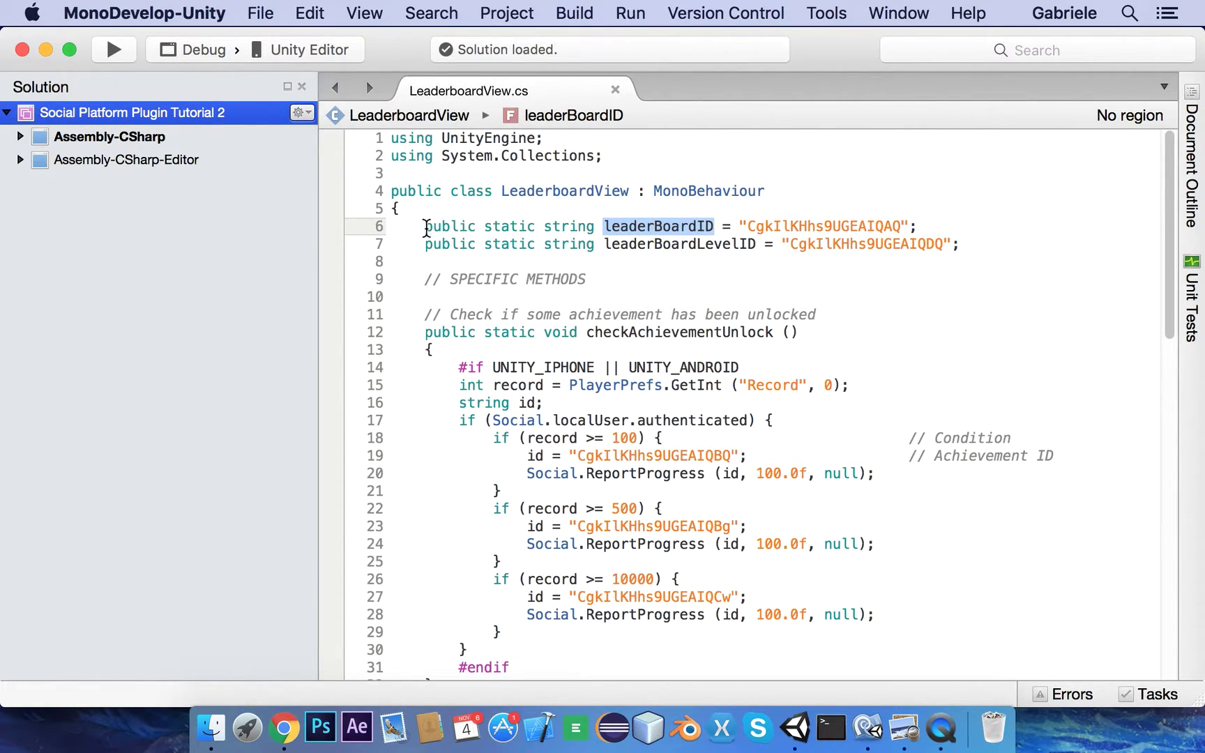
pyautogui.moveTo(426, 228); pyautogui.dragTo(713, 226)
pyautogui.click(925, 223)
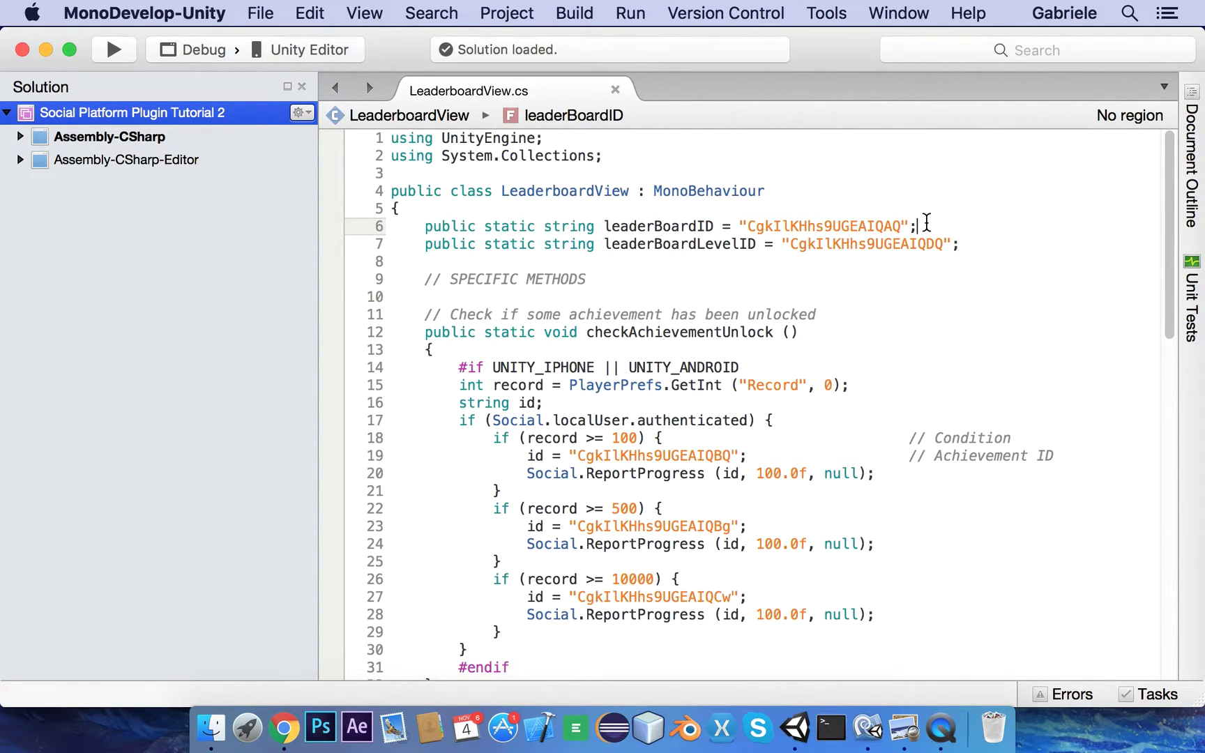
pyautogui.keyDown('shift'); pyautogui.click(745, 213); pyautogui.keyUp('shift')
pyautogui.keyDown('shift'); pyautogui.click(603, 216); pyautogui.keyUp('shift')
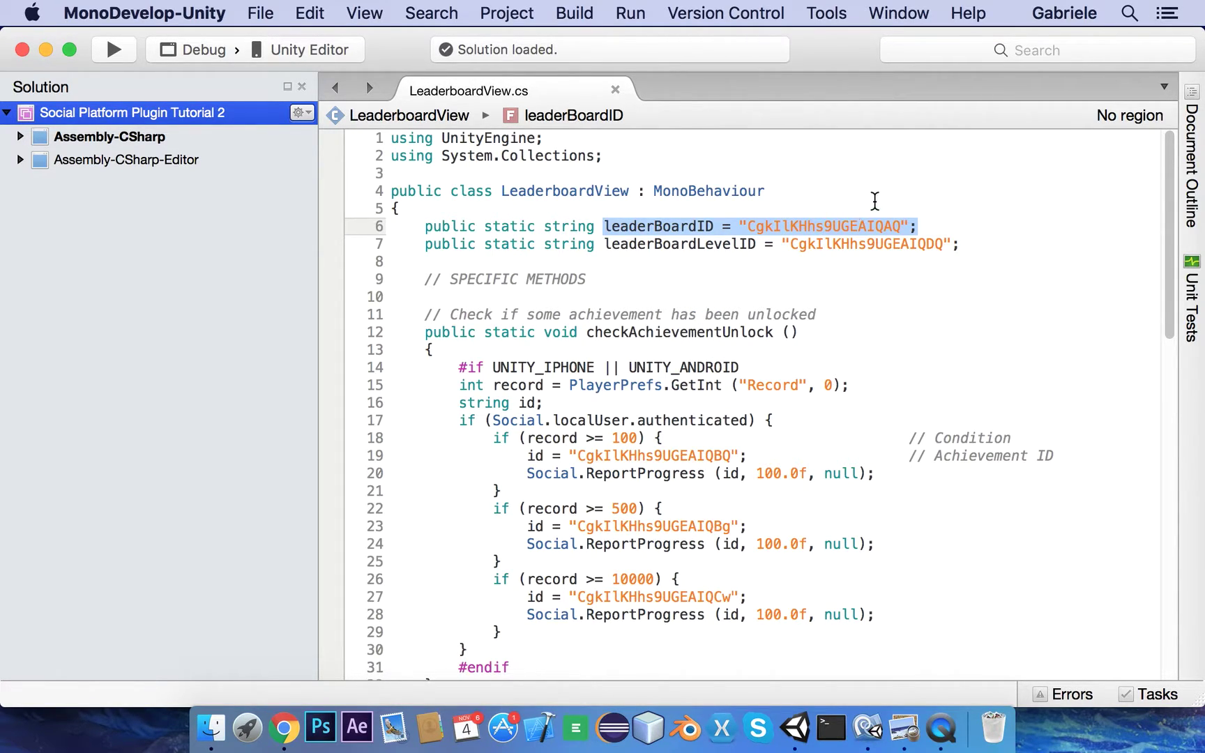
pyautogui.doubleClick(617, 240)
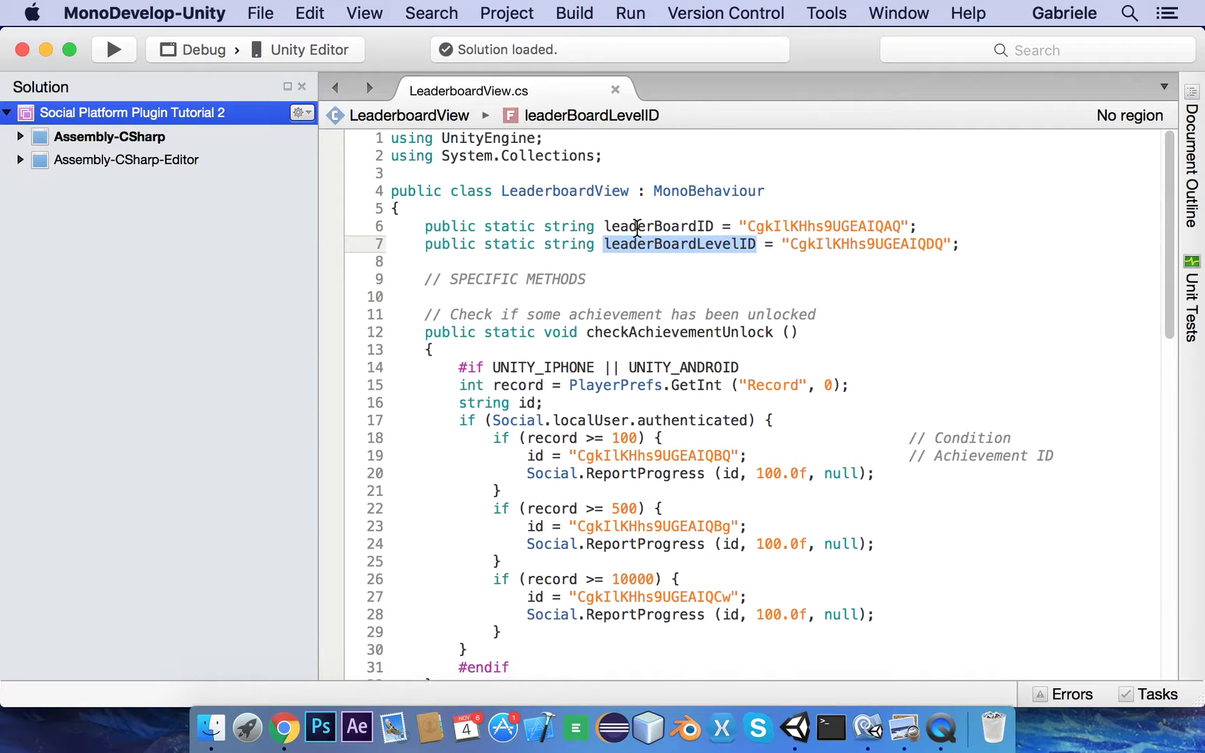
pyautogui.moveTo(606, 228); pyautogui.dragTo(715, 226)
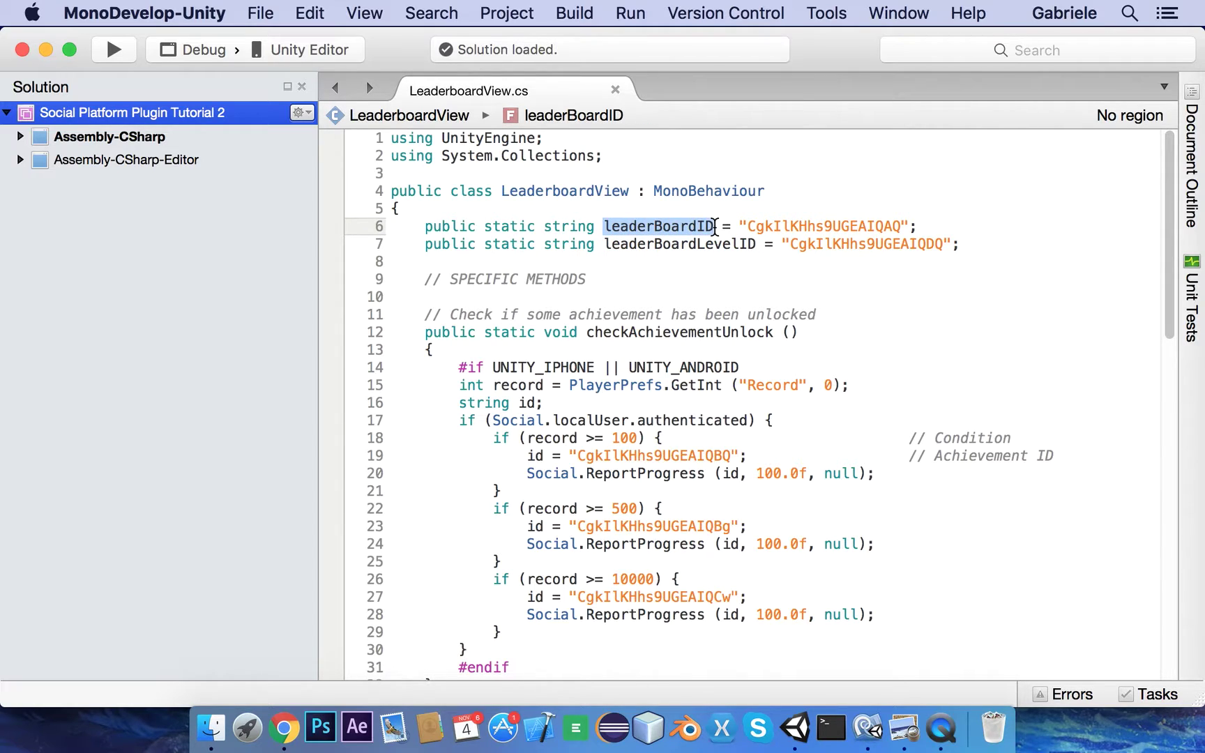
pyautogui.tripleClick(799, 232)
pyautogui.click(672, 227)
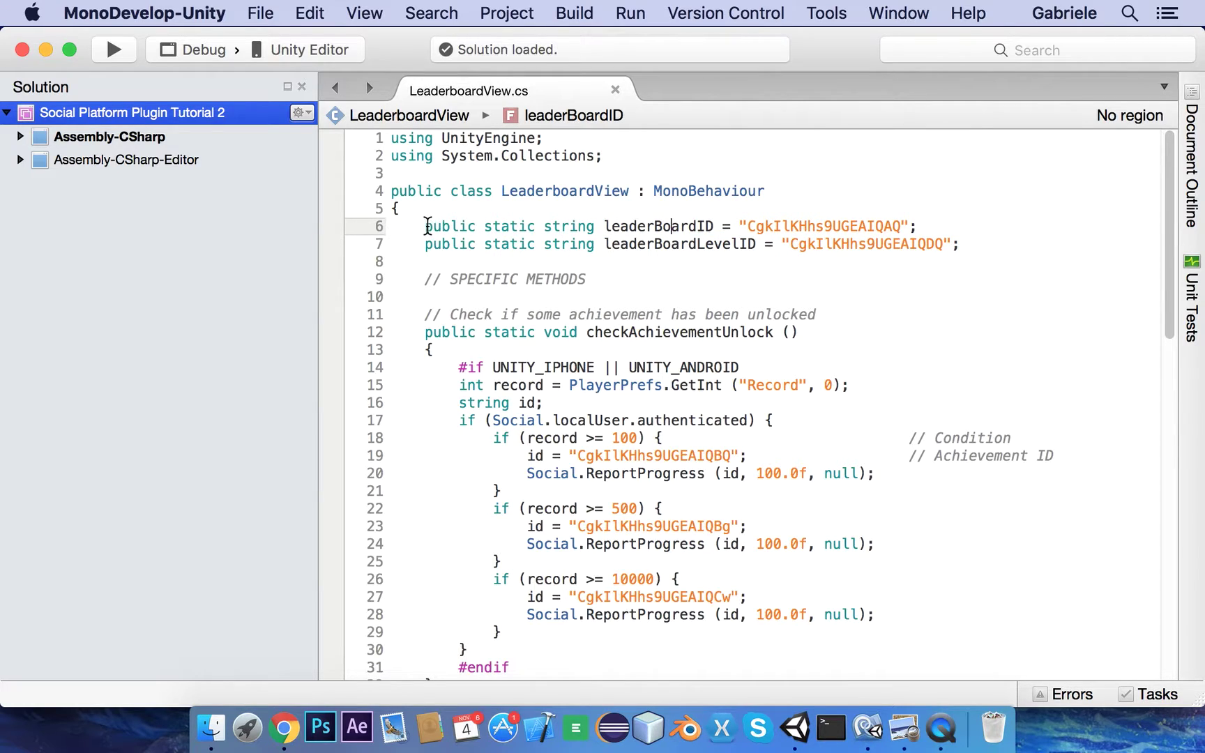
pyautogui.moveTo(424, 226); pyautogui.dragTo(547, 227)
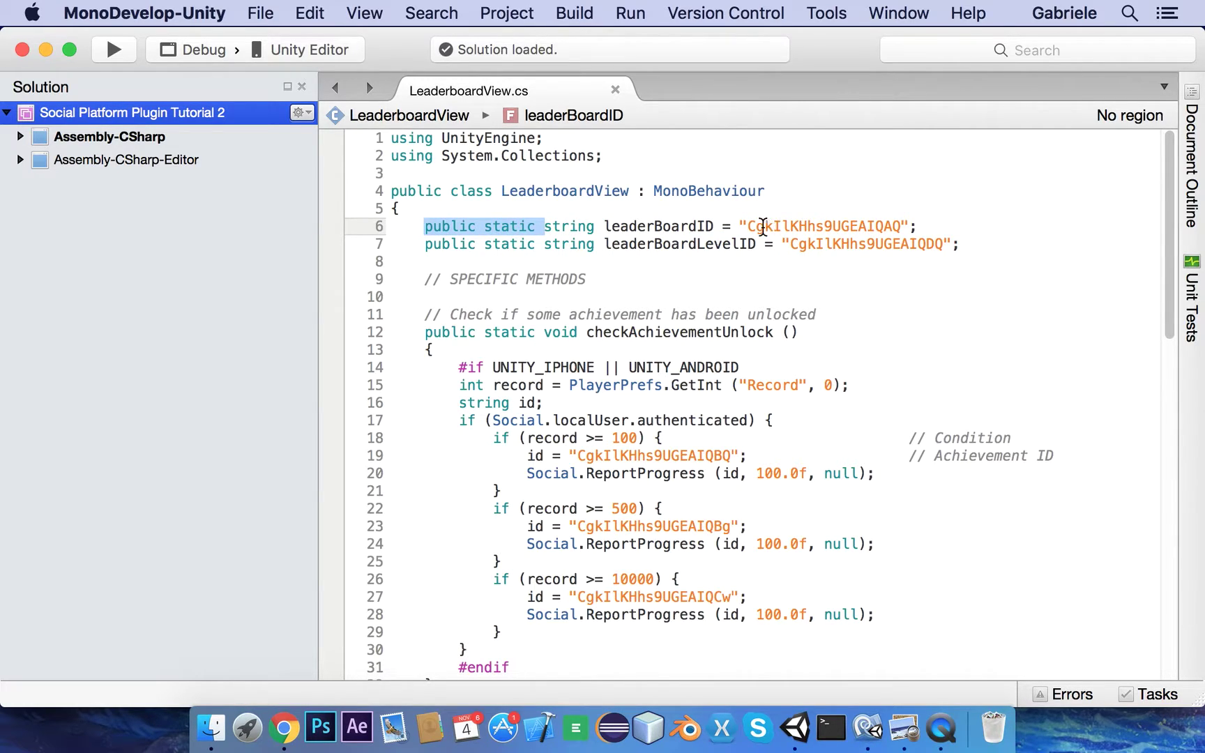
pyautogui.moveTo(743, 228); pyautogui.dragTo(902, 229)
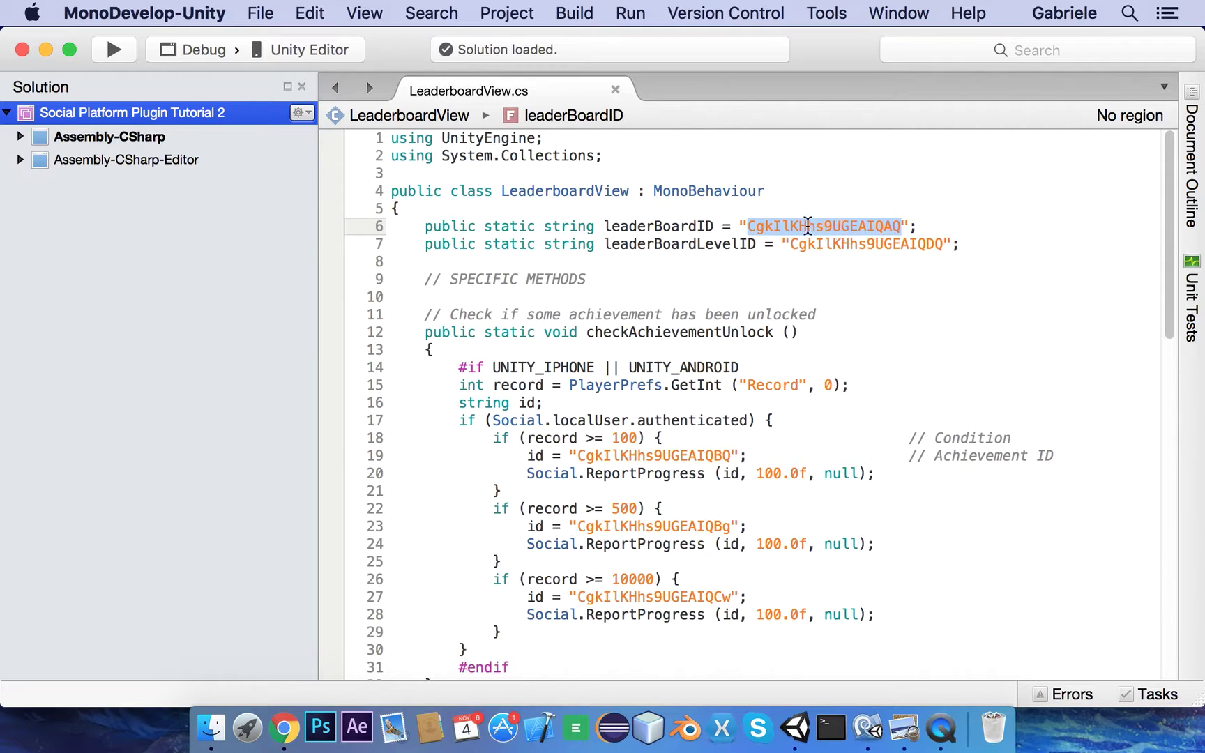
# Delete the leaderBoardLevelID declaration on line 7.
pyautogui.click(968, 244)
pyautogui.moveTo(968, 244); pyautogui.dragTo(347, 237)
pyautogui.press('BackSpace')
pyautogui.press('BackSpace')
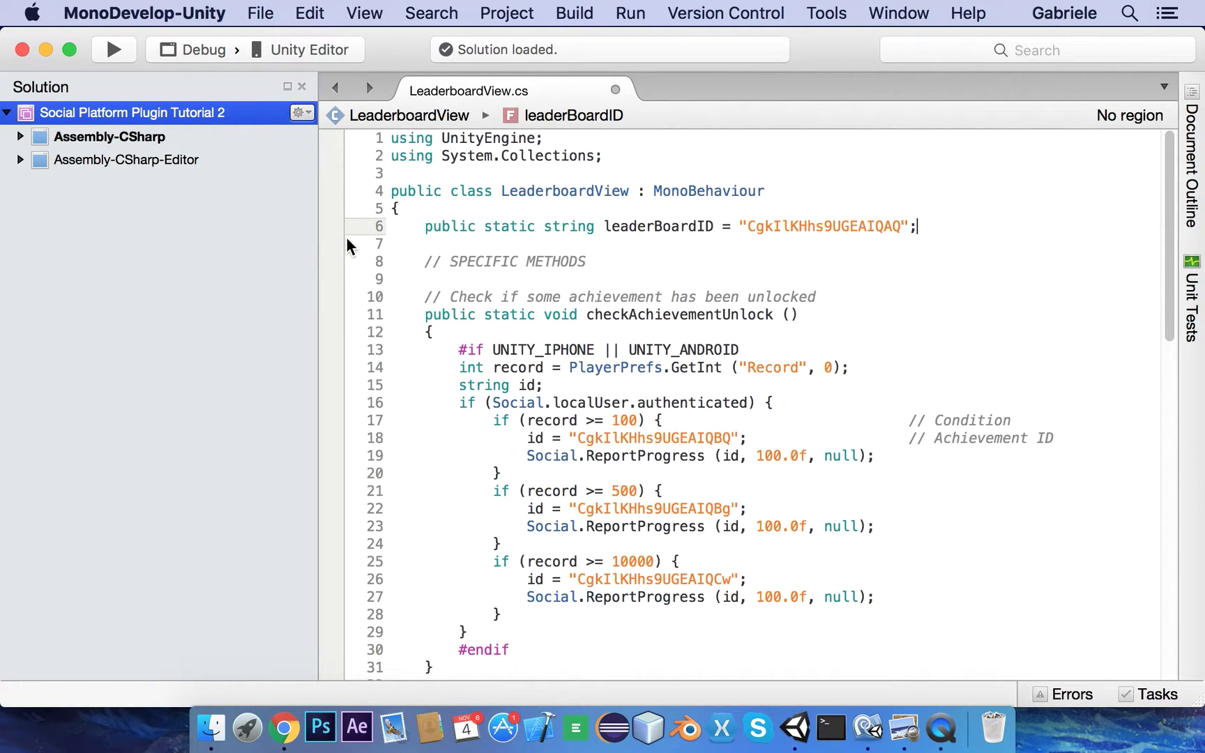